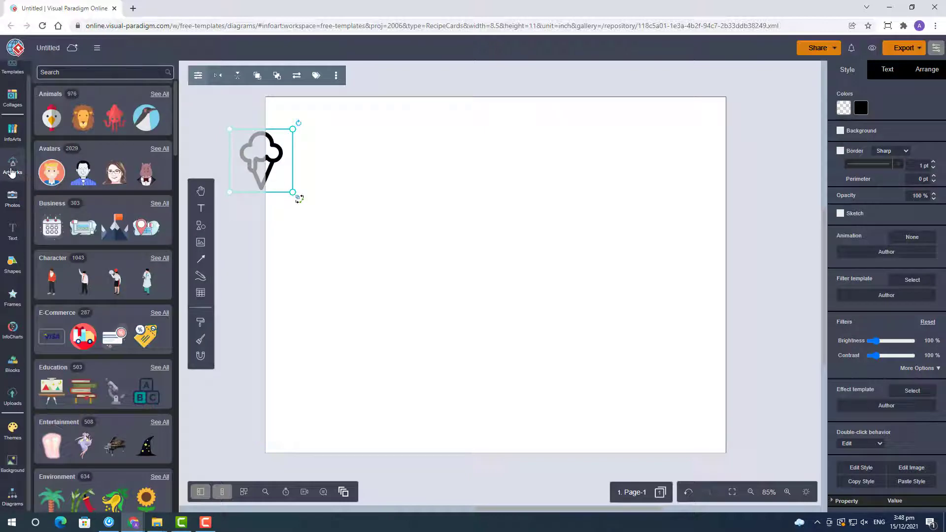
left_click(12, 199)
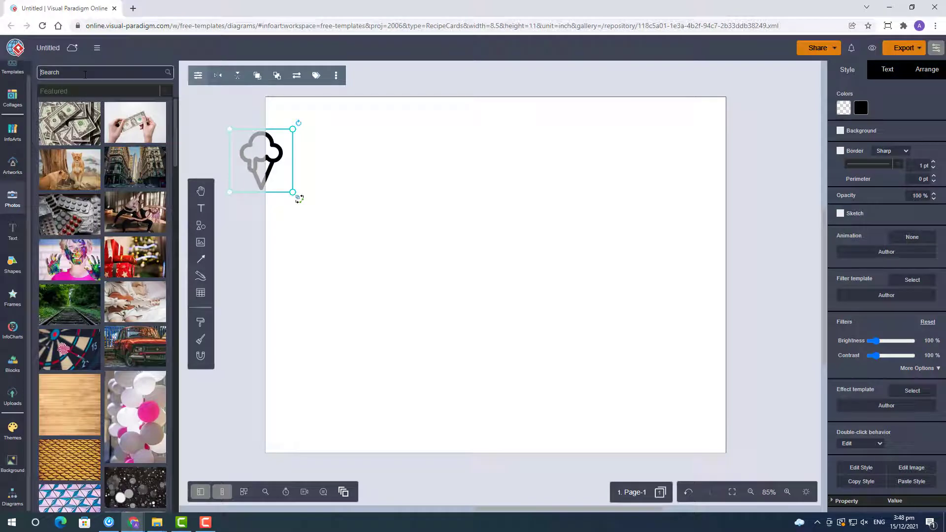
scroll(102, 132, "down", 1)
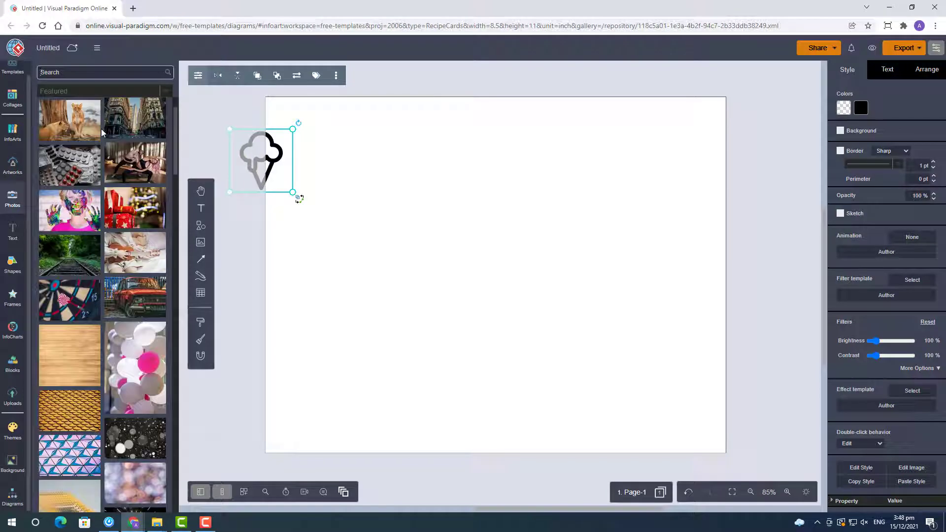
scroll(102, 132, "up", 1)
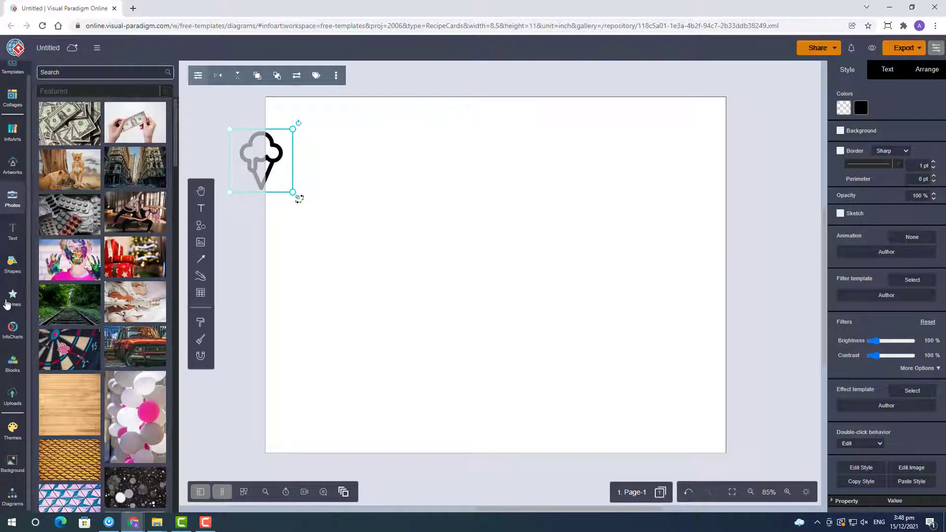
Place a rectangular frame over the left part of the page, stretched to the full page height
left_click(7, 303)
scroll(104, 271, "down", 5)
left_click(157, 327)
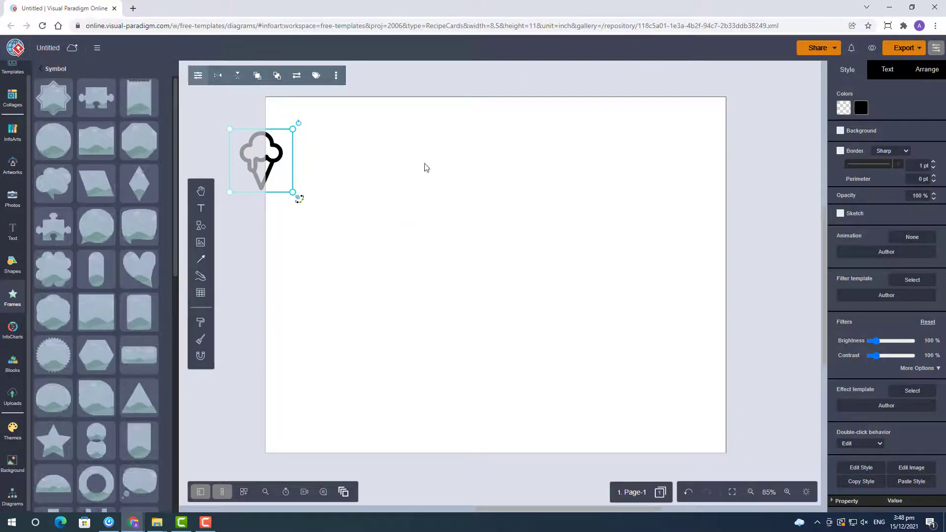
left_click_drag(424, 168, 474, 306)
left_click_drag(368, 299, 372, 460)
left_click(504, 256)
Move the ice cream cone icon off the page's left edge and search the photo library for gelato
left_click_drag(262, 160, 234, 137)
left_click(13, 166)
left_click(12, 199)
left_click(74, 71)
type("gelat")
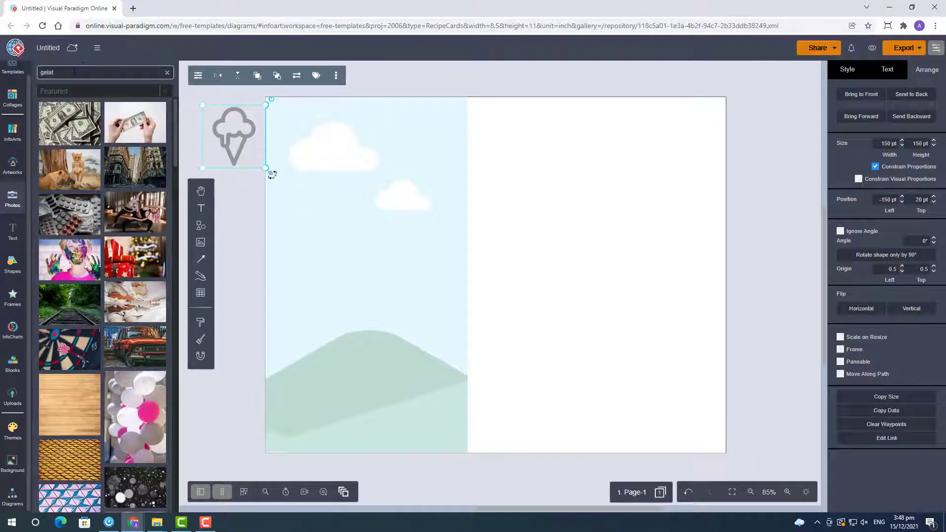
type("oni")
key("BackSpace")
key("BackSpace")
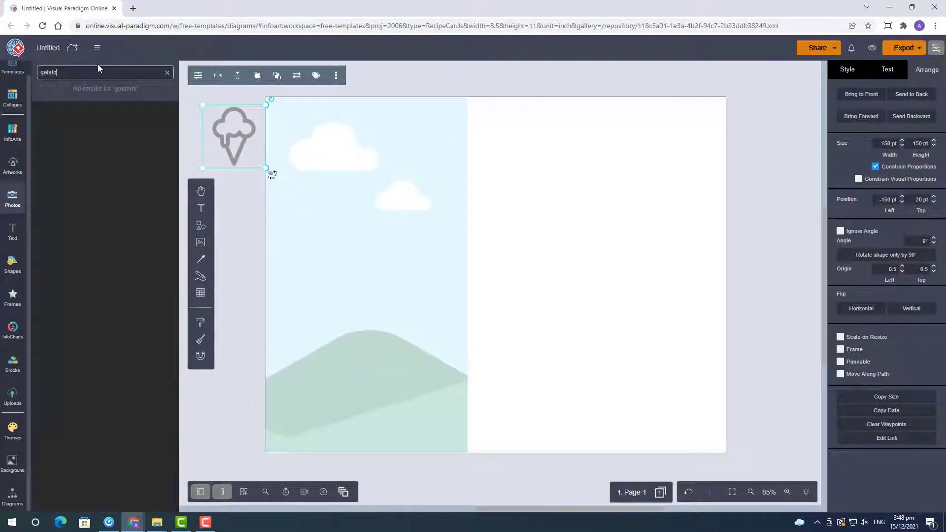
Fill the rectangular frame with the photo of a hand holding a gelato cone over light stone pavement
scroll(143, 295, "down", 3)
mouse_move(143, 299)
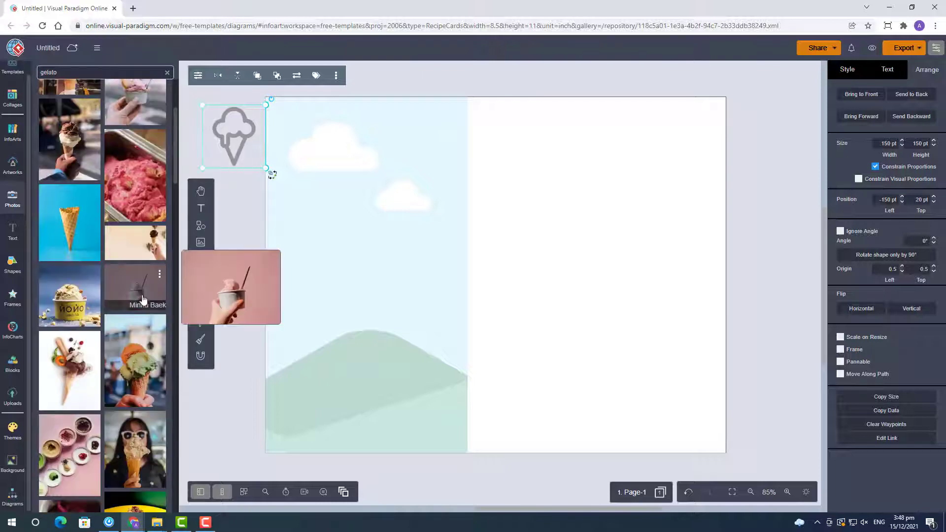
scroll(146, 304, "down", 10)
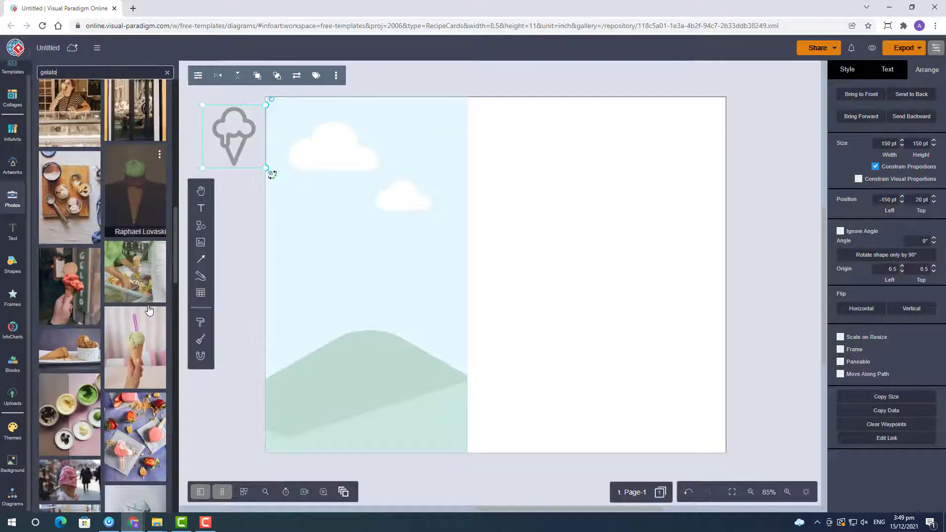
scroll(149, 311, "down", 3)
left_click_drag(69, 289, 364, 315)
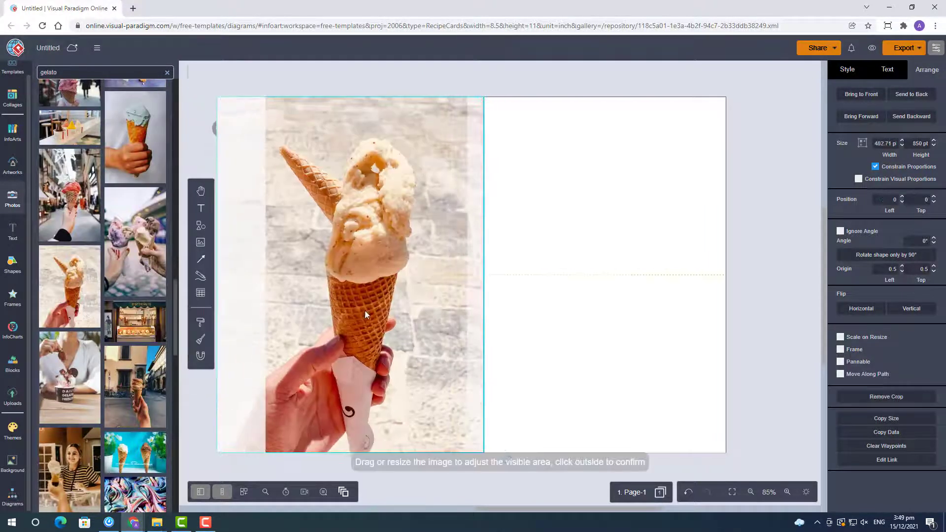
left_click(550, 323)
Move the filled photo frame toward the page's right half, at about 465 pt left and -8 pt top
scroll(131, 322, "down", 5)
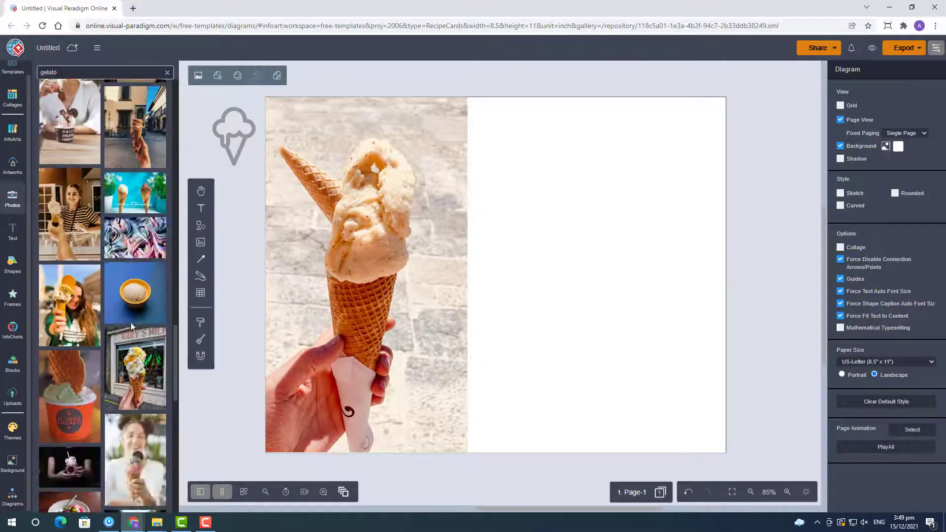
left_click_drag(70, 275, 174, 284)
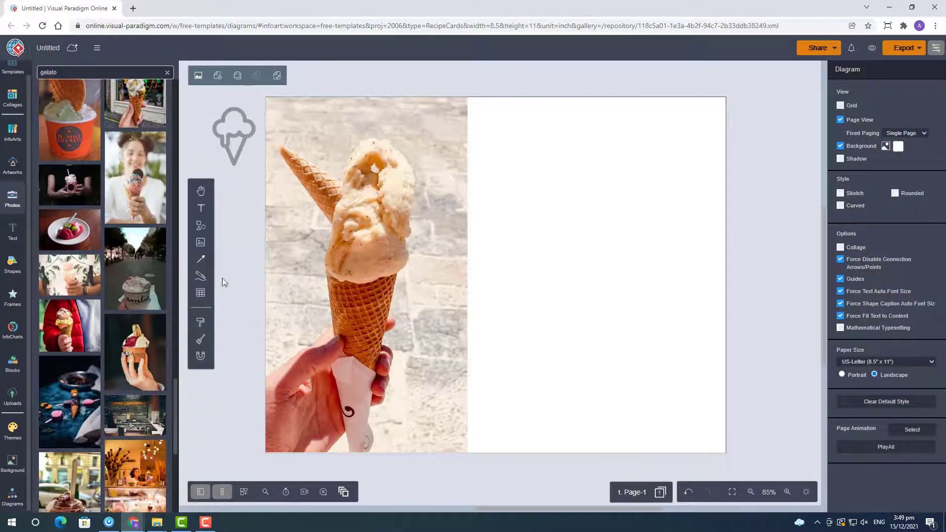
left_click_drag(345, 276, 392, 289)
Place a second, empty rectangular frame against the page's left edge, sized about 358 by 850 pt
scroll(102, 296, "down", 4)
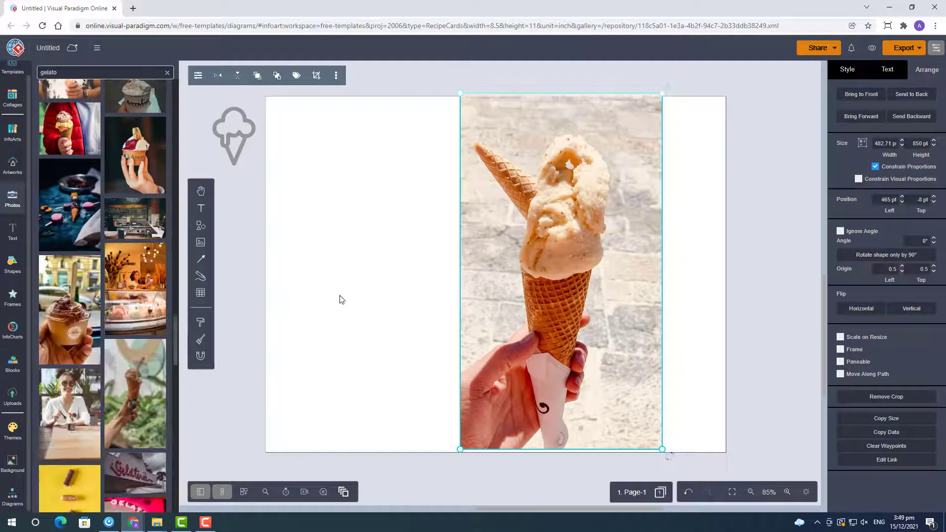
scroll(340, 299, "down", 1)
key("ctrl+v")
scroll(416, 257, "up", 3)
left_click_drag(442, 365, 365, 226)
scroll(364, 226, "down", 2)
double_click(342, 276)
key("Delete")
left_click_drag(466, 274, 415, 273)
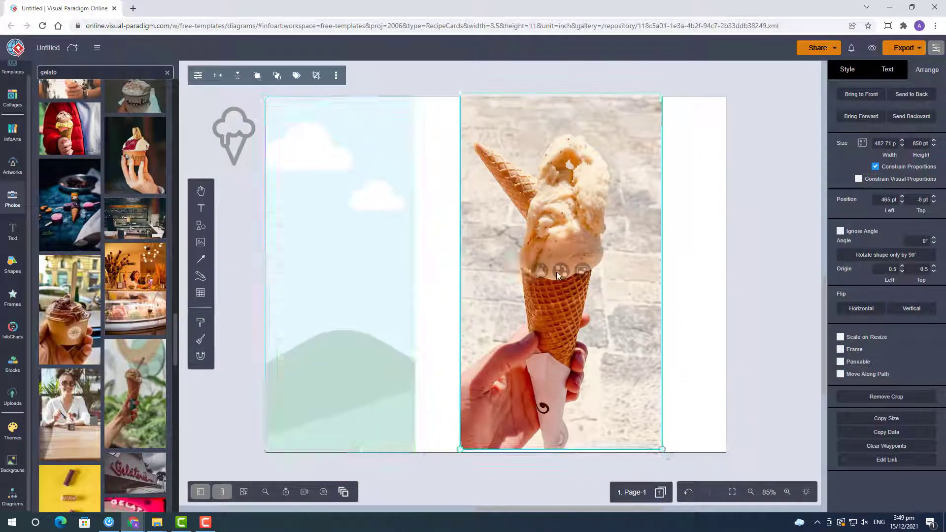
Transfer the pavement gelato cone photo into the narrow left frame and adjust its visible area
left_click_drag(542, 273, 328, 272)
key("ctrl+z")
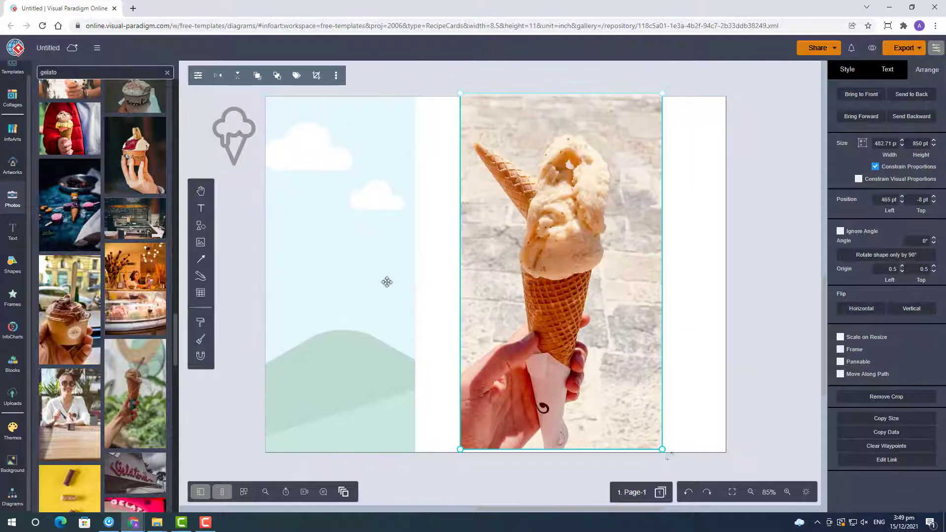
left_click(306, 279)
left_click_drag(575, 321, 319, 264)
left_click(320, 274)
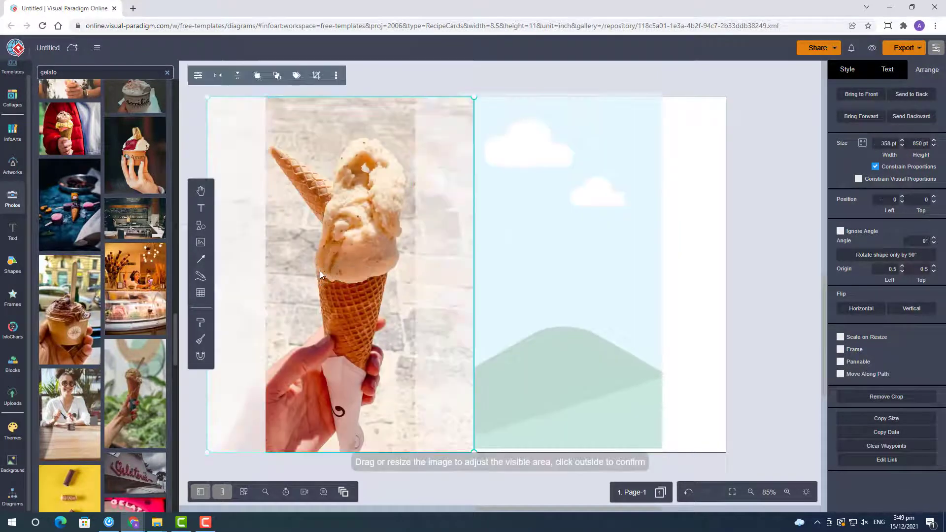
left_click_drag(357, 188, 357, 190)
left_click(542, 98)
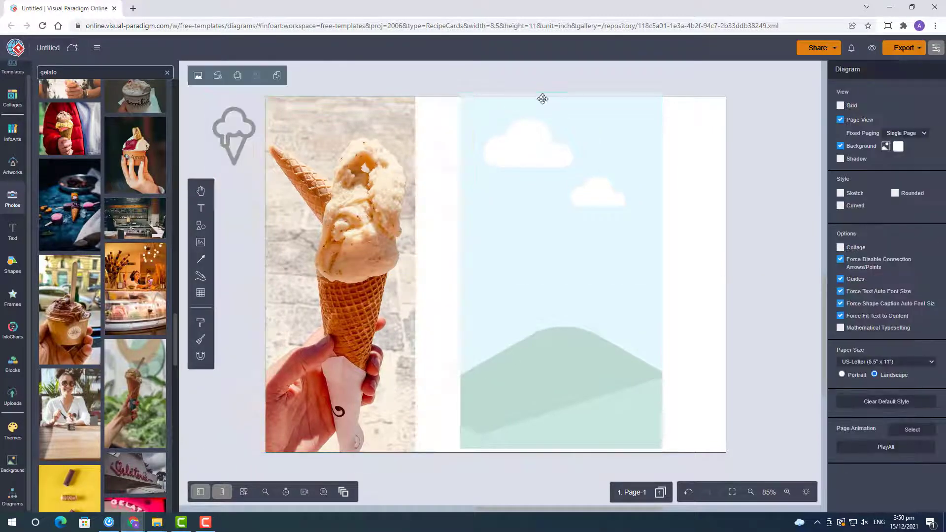
Try the gelato tub photo in the narrow left frame and look through further gelato photos
scroll(118, 197, "down", 10)
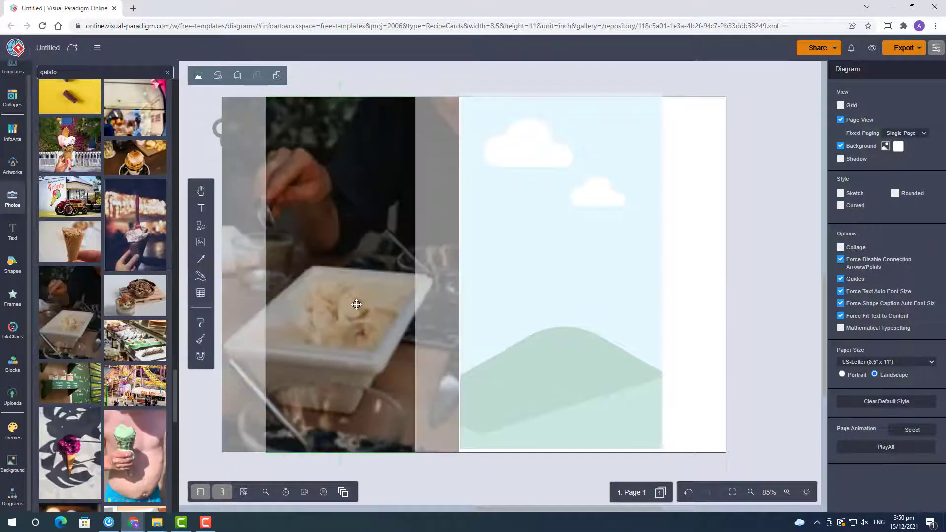
scroll(84, 328, "down", 4)
scroll(143, 286, "down", 10)
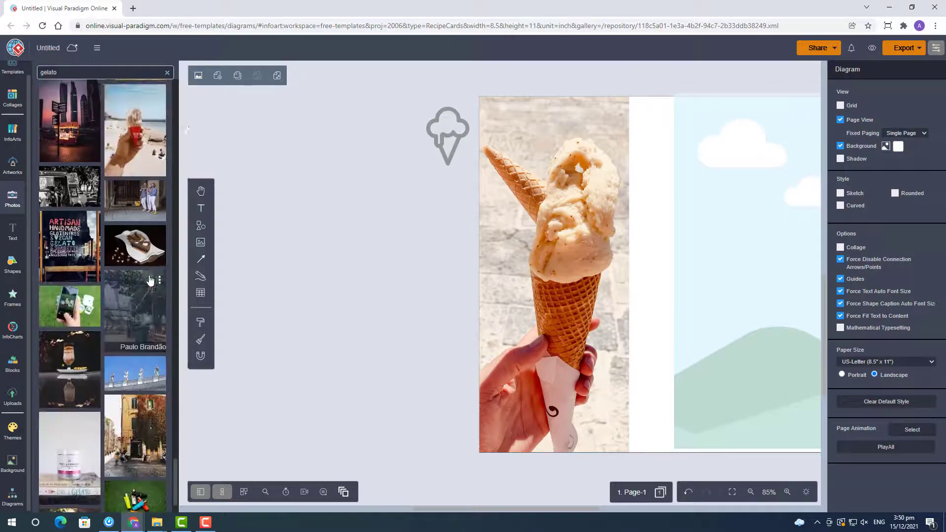
mouse_move(152, 281)
scroll(151, 280, "up", 2)
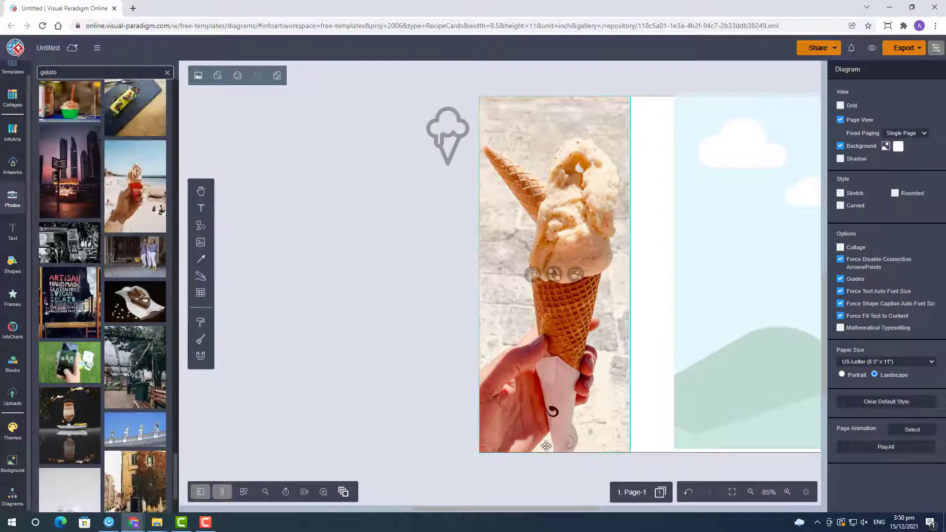
Delete both rectangular frames from the page
left_click_drag(433, 509, 477, 510)
left_click(399, 315)
key("Delete")
left_click(553, 287)
key("Delete")
Add the photo of a hand holding a white gelato cone against a dark background to the page's right half
scroll(93, 230, "up", 5)
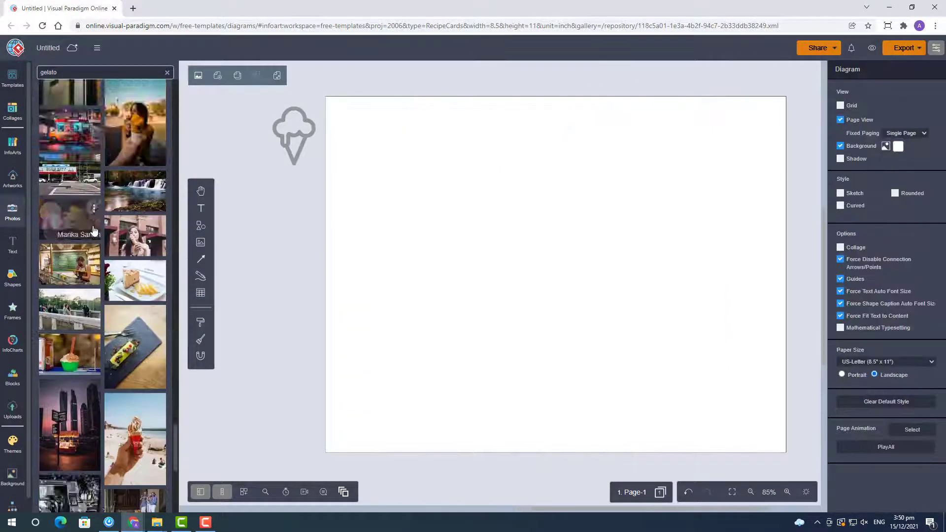
scroll(93, 231, "up", 12)
scroll(129, 335, "down", 3)
left_click_drag(78, 311, 613, 256)
Add the photo of the gelato cone over light stone pavement, overlapping the top edge of the page
scroll(222, 239, "up", 2)
scroll(141, 236, "up", 2)
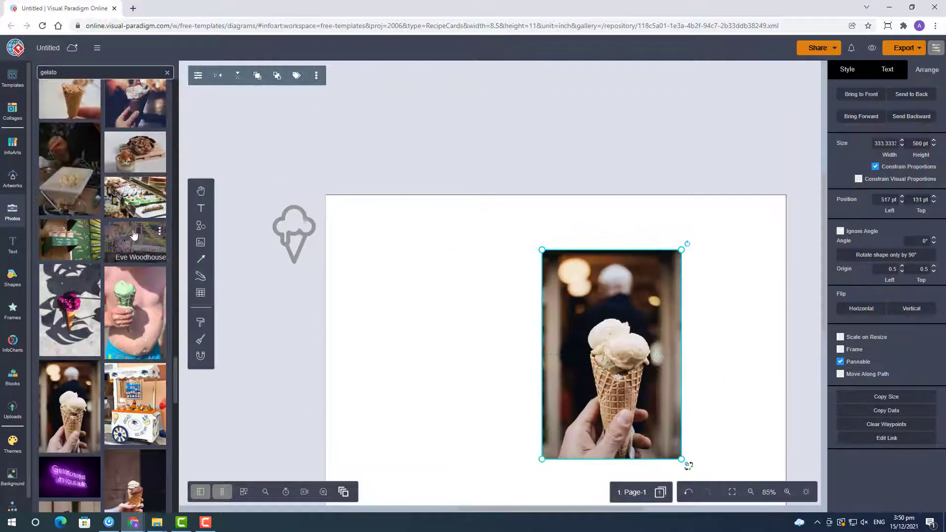
scroll(157, 235, "up", 10)
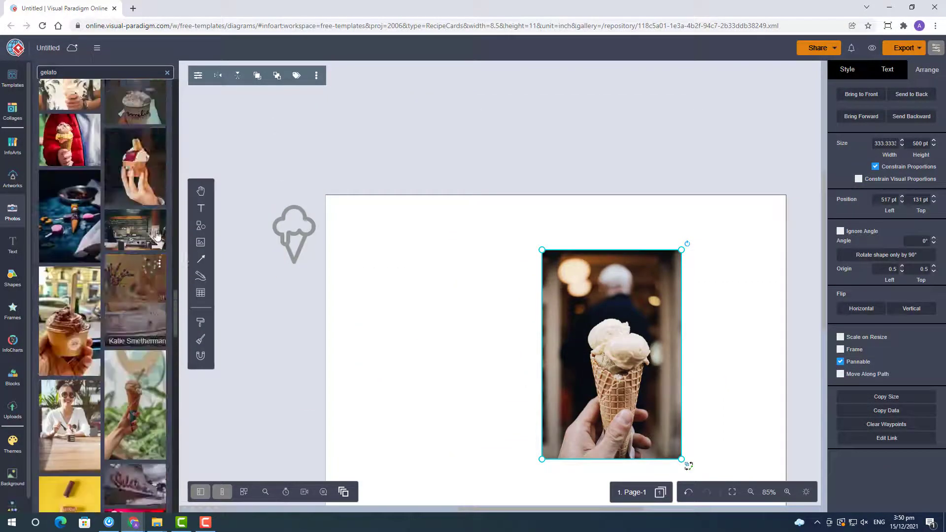
scroll(157, 235, "up", 10)
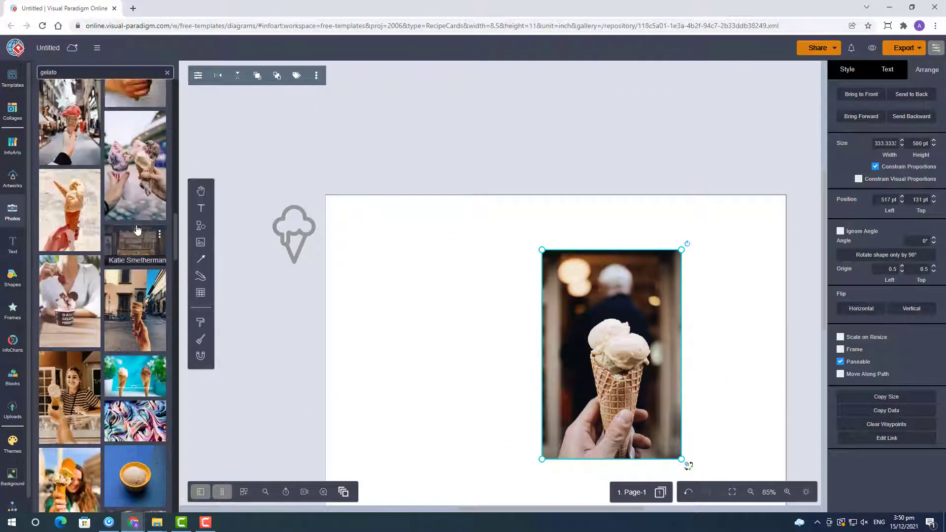
left_click_drag(69, 340, 467, 137)
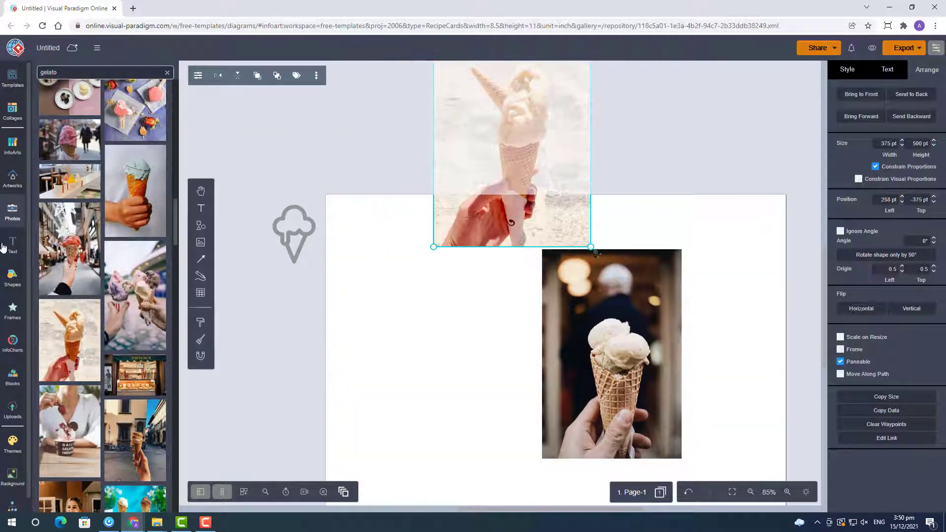
Place a circular frame about 435 pt across on the page's left half and move the dark cone photo to the right edge
left_click(12, 310)
scroll(99, 296, "down", 2)
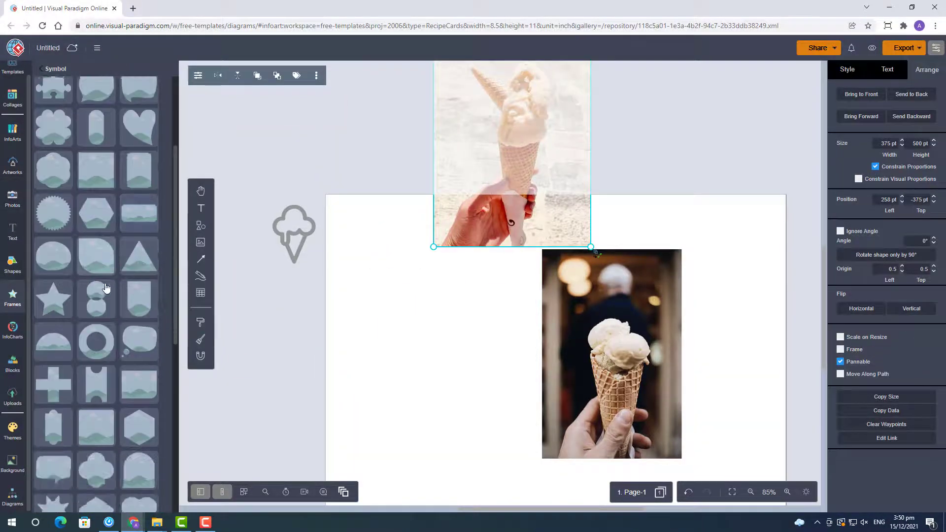
scroll(106, 288, "down", 3)
scroll(98, 335, "up", 5)
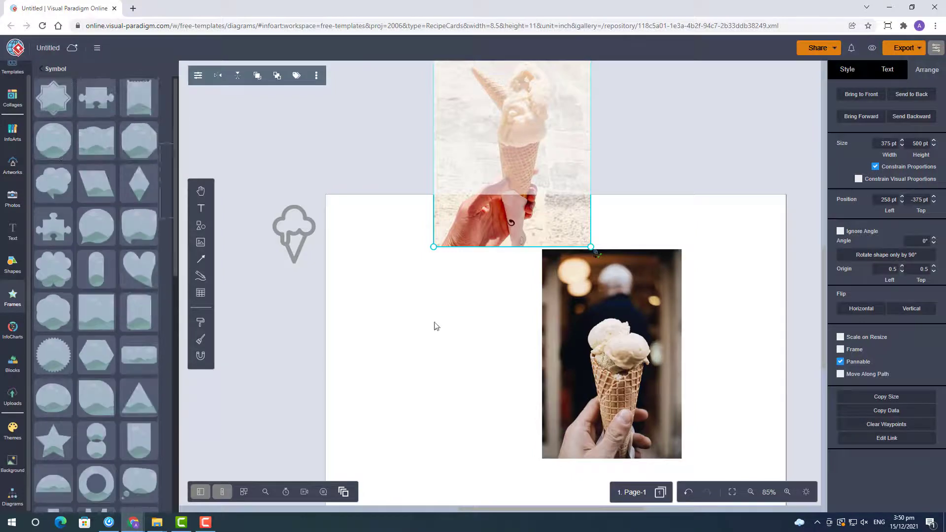
left_click_drag(434, 323, 436, 318)
left_click_drag(401, 348, 287, 465)
left_click_drag(379, 373, 454, 356)
left_click_drag(612, 354, 737, 327)
Fill the circular frame with the pavement cone photo, enlarge the photo to about 518 pt wide and recentre the cone
left_click_drag(492, 172, 459, 425)
double_click(459, 397)
scroll(459, 425, "down", 2)
left_click_drag(363, 410, 326, 455)
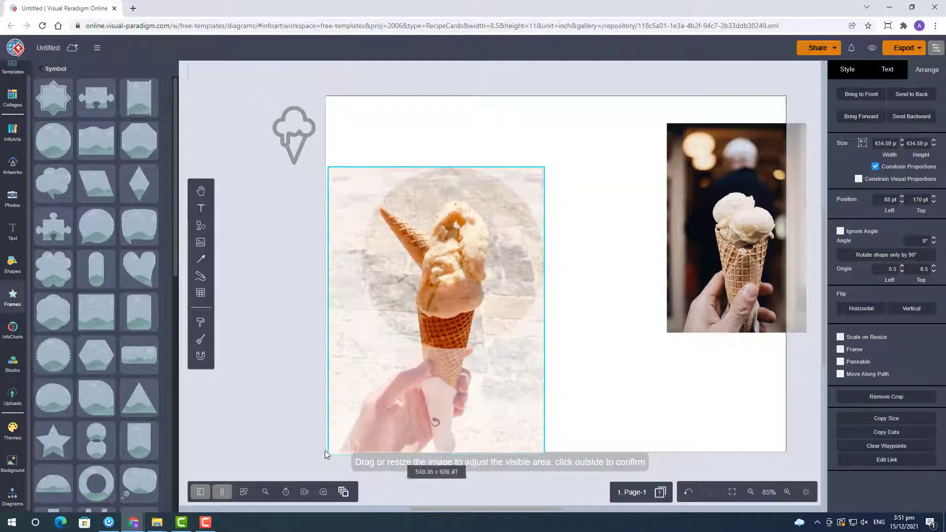
left_click_drag(434, 317, 446, 317)
left_click(591, 404)
Move the circular photo partly past the page's left edge and place a duplicate of it at the lower right
left_click_drag(513, 316, 433, 299)
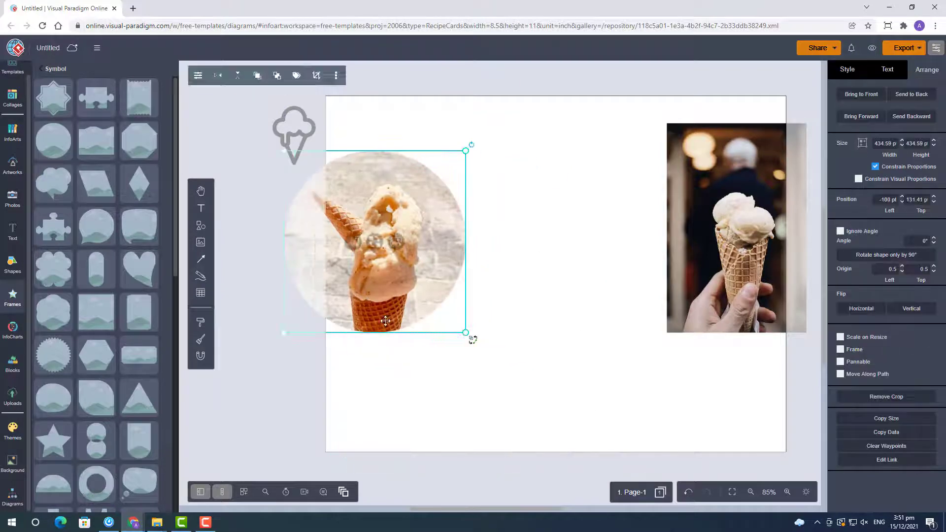
key("ctrl+c")
key("ctrl+v")
left_click_drag(736, 246, 734, 351)
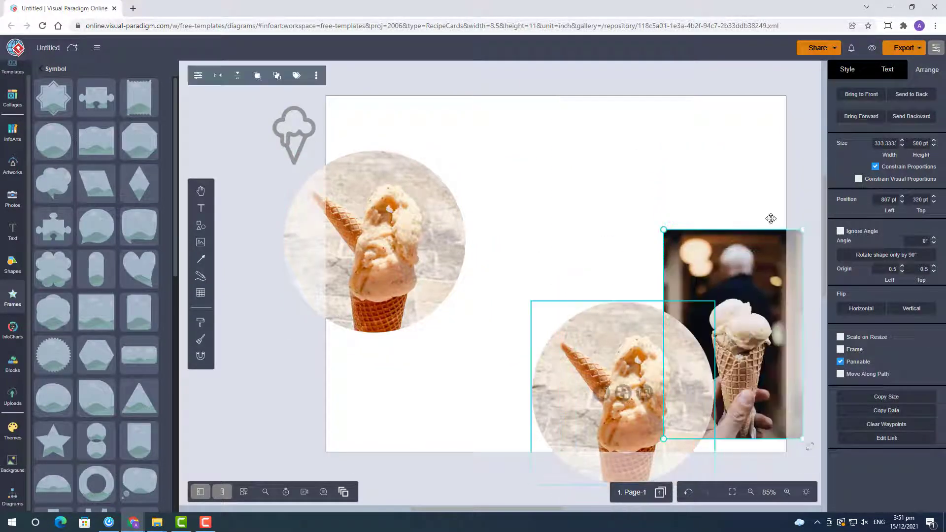
Replace the duplicate circle's picture with the dark-background cone photo and move the circle higher on the page
left_click_drag(698, 257, 629, 393)
double_click(641, 384)
left_click(729, 377)
left_click_drag(668, 364, 662, 281)
Enlarge the dark cone photo inside its circle and reposition it around the scoops
double_click(662, 281)
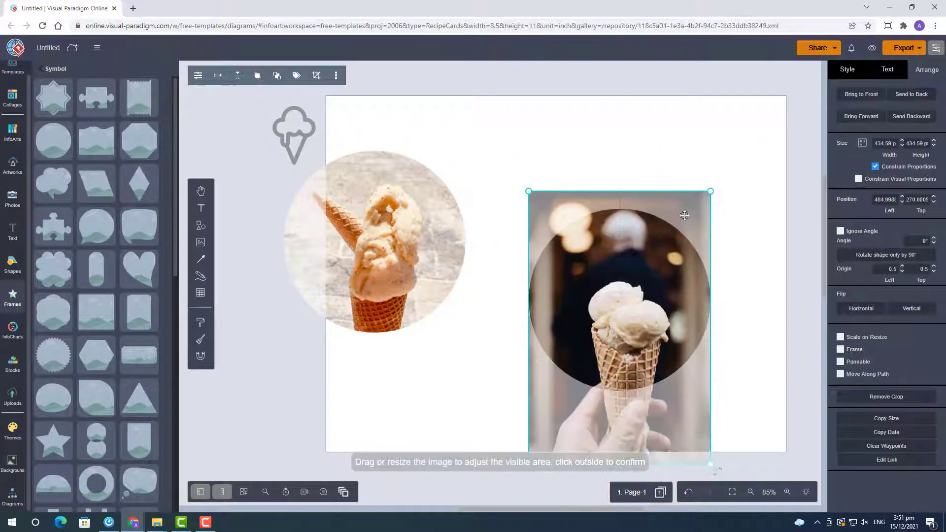
left_click_drag(710, 191, 775, 96)
left_click_drag(705, 216, 670, 243)
left_click(797, 271)
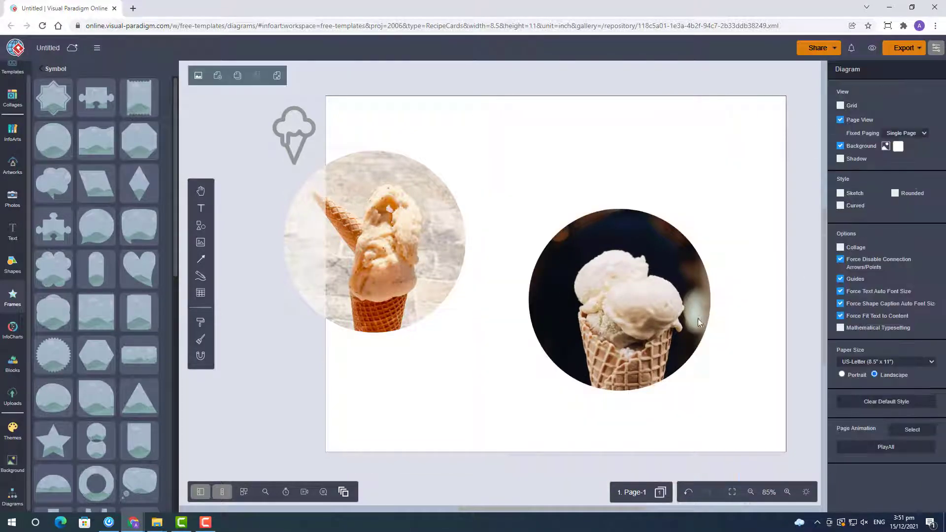
Scale the dark cone photo down slightly inside its circle and shift it up to include the hand
double_click(630, 341)
left_click_drag(739, 123, 720, 155)
left_click_drag(649, 247, 655, 207)
left_click(788, 217)
Shift the pavement cone photo upward inside the left circle and scale it down slightly
scroll(764, 219, "down", 3)
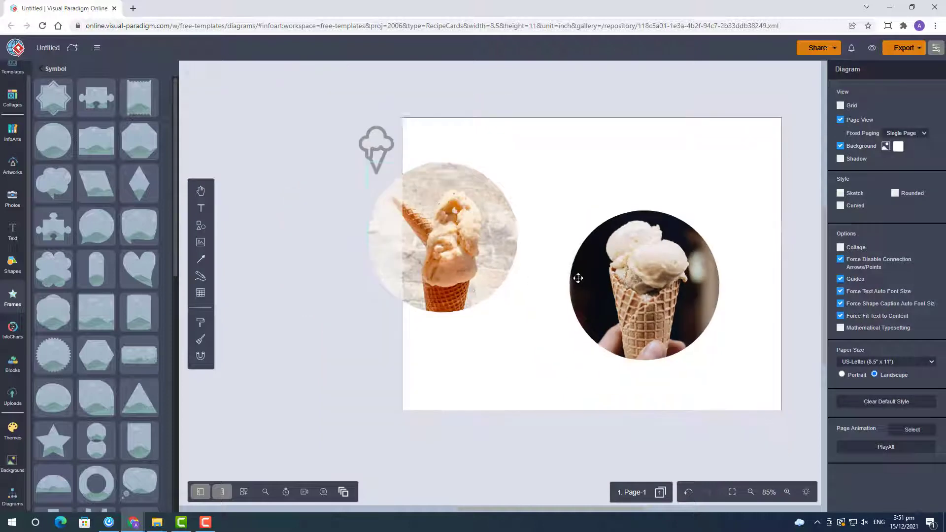
double_click(495, 226)
left_click_drag(495, 227, 497, 206)
left_click(549, 355)
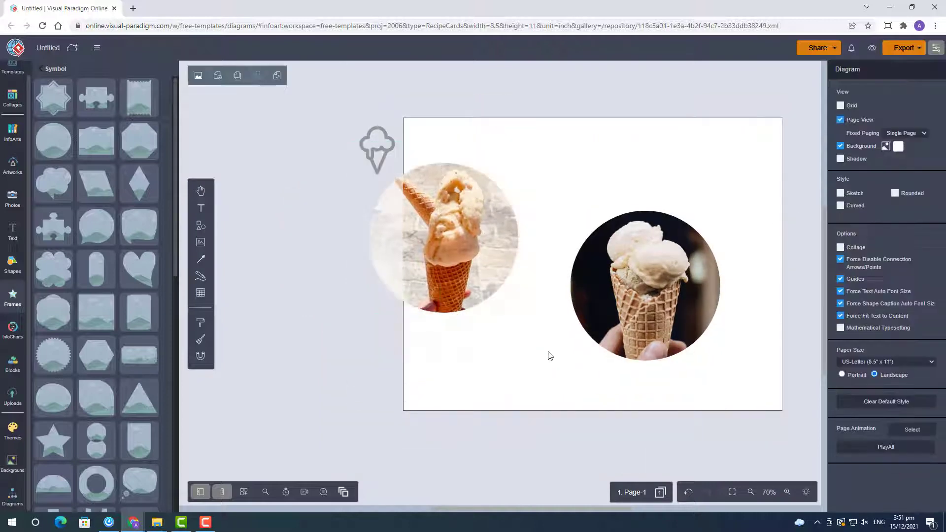
double_click(493, 222)
left_click_drag(531, 145, 528, 152)
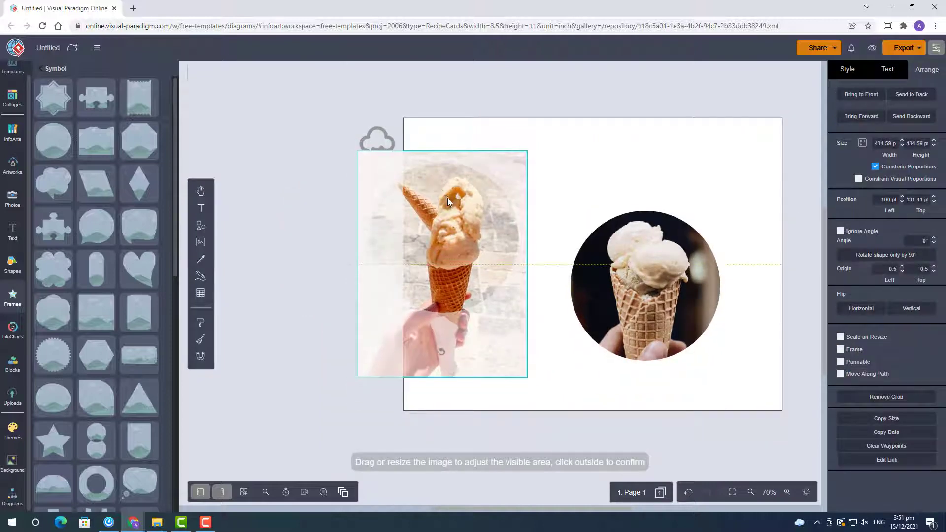
left_click(573, 192)
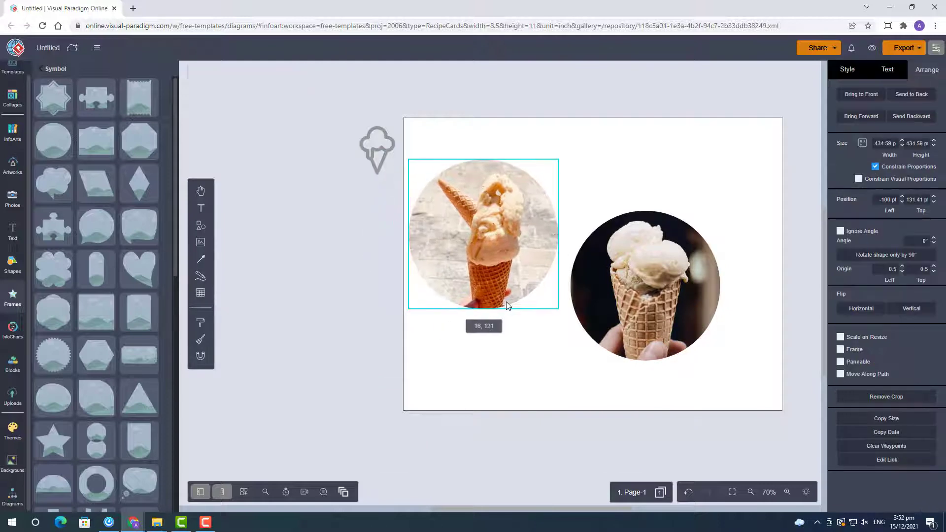
Move the dark cone circle off the page and add a small circle filled with #B7B7A4 below the pavement cone photo
left_click_drag(645, 286, 254, 316)
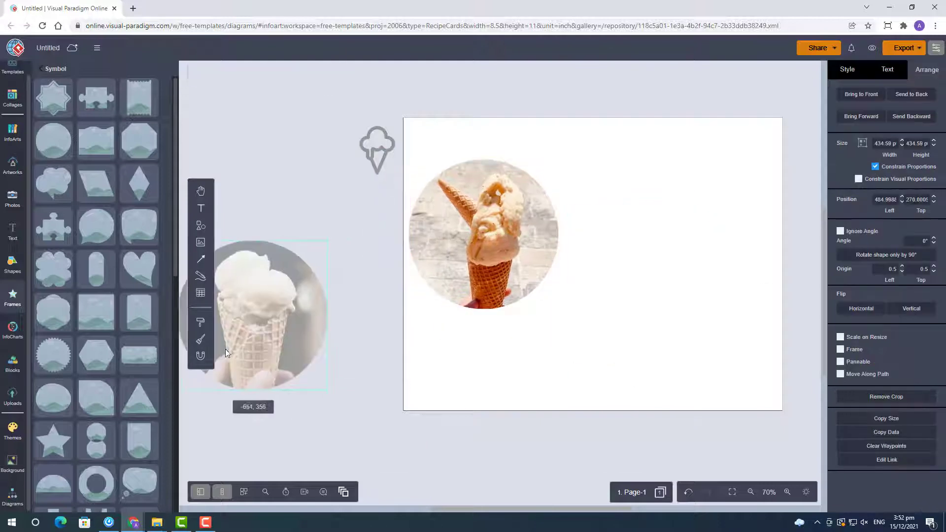
left_click(553, 382)
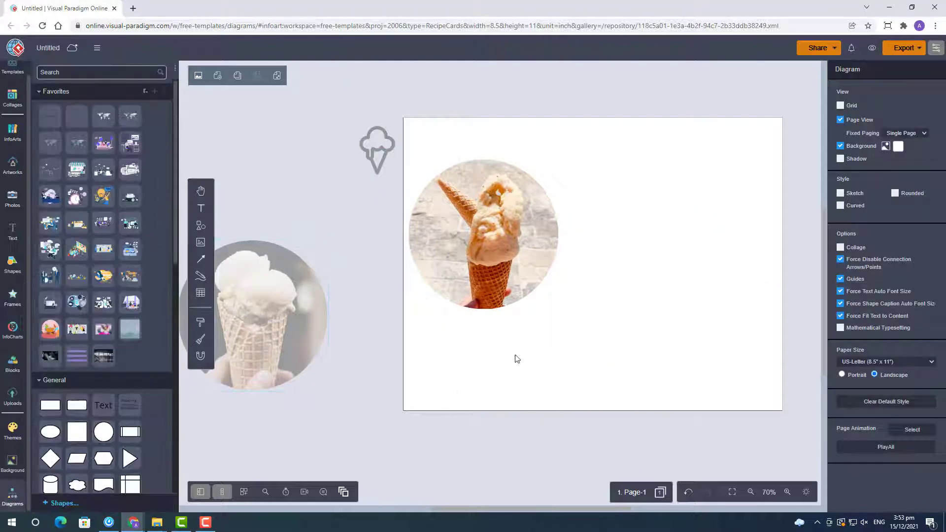
left_click(520, 355)
left_click(848, 70)
left_click(931, 139)
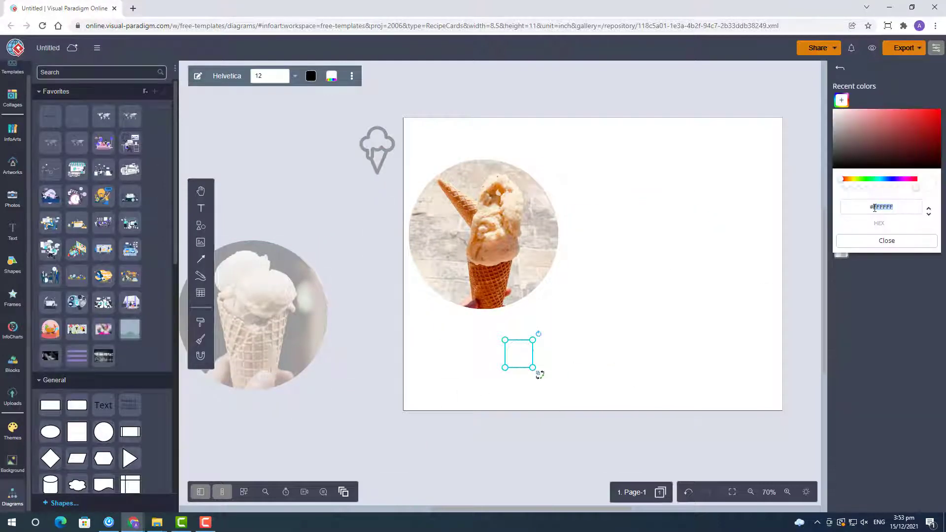
type("B7B7A4")
key("Return")
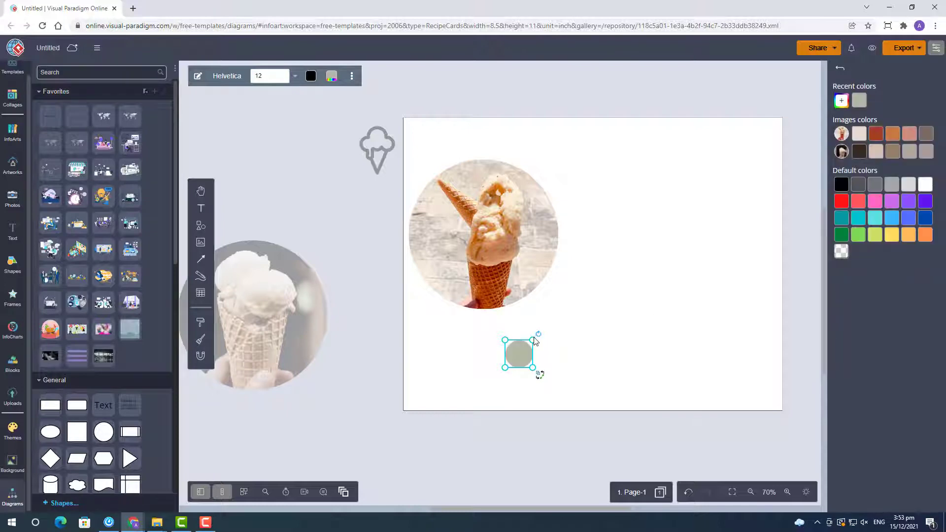
Enlarge the grey-green circle, duplicate it beside itself and fill the copy with #DDBEA9
left_click_drag(534, 339, 576, 339)
left_click(931, 139)
left_click_drag(894, 208, 885, 211)
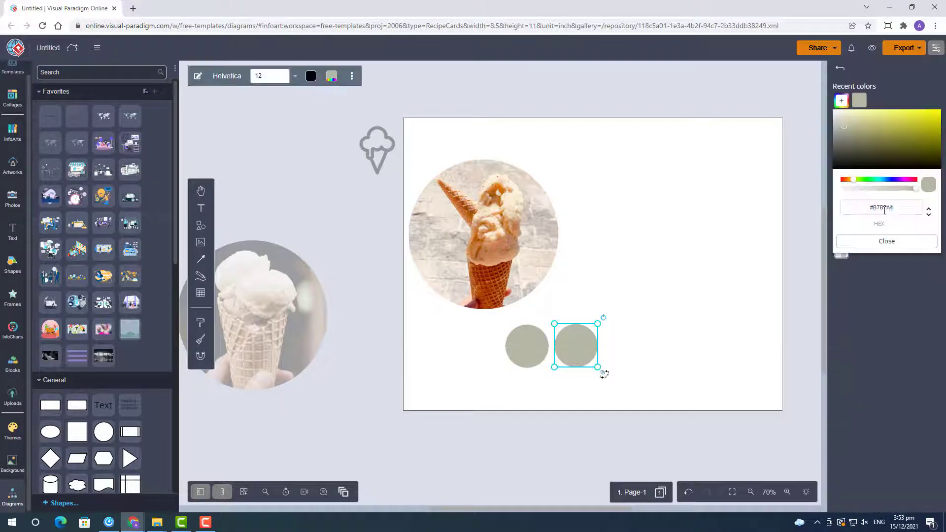
triple_click(885, 209)
type("#ddbea9")
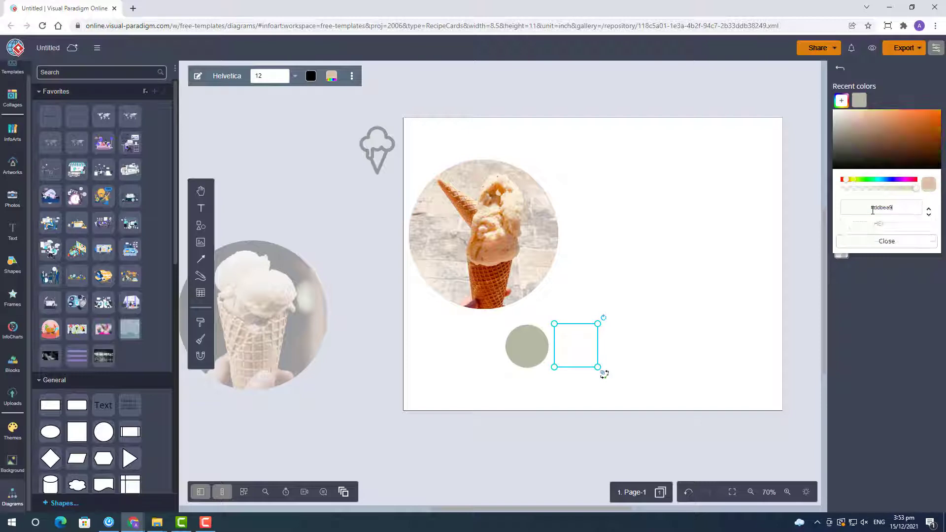
key("Return")
Duplicate the beige circle to extend the row and fill the third circle with #FDBEA9
left_click_drag(584, 346, 642, 351)
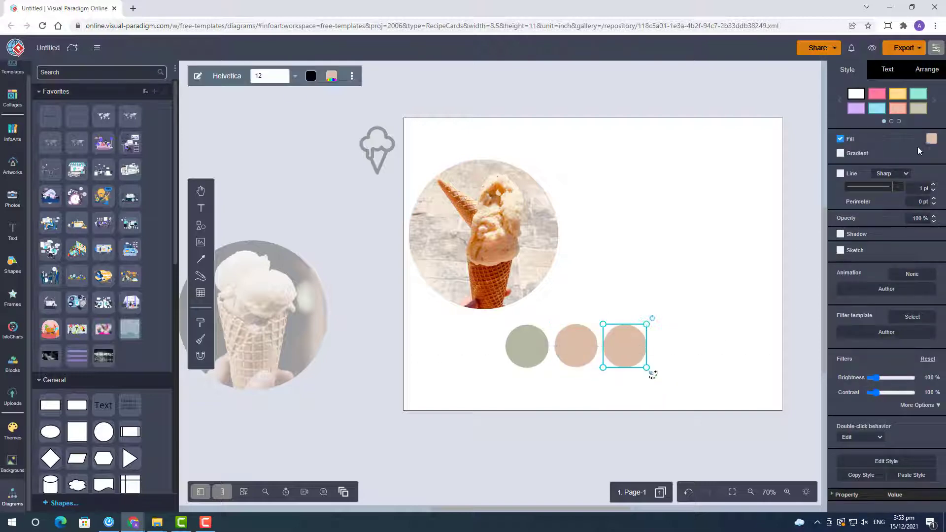
left_click(931, 139)
left_click(882, 213)
type("#ffb5a7")
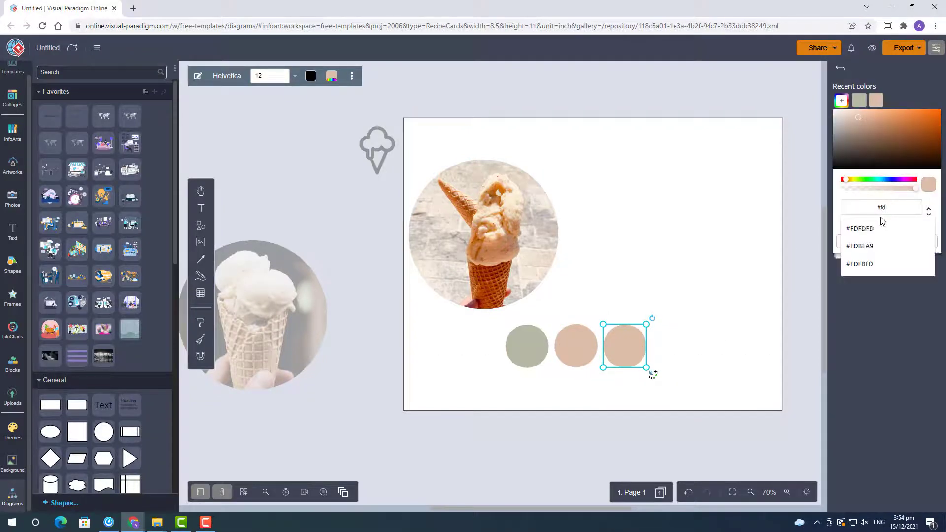
key("Return")
Duplicate the salmon circle as a fourth swatch and fill it with a light peach custom colour
left_click_drag(631, 343, 681, 344)
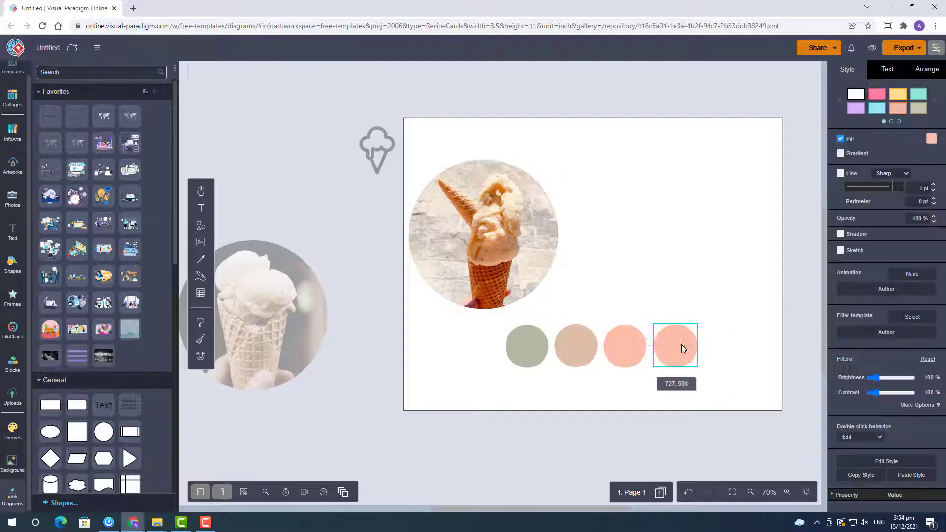
left_click(932, 139)
left_click(841, 100)
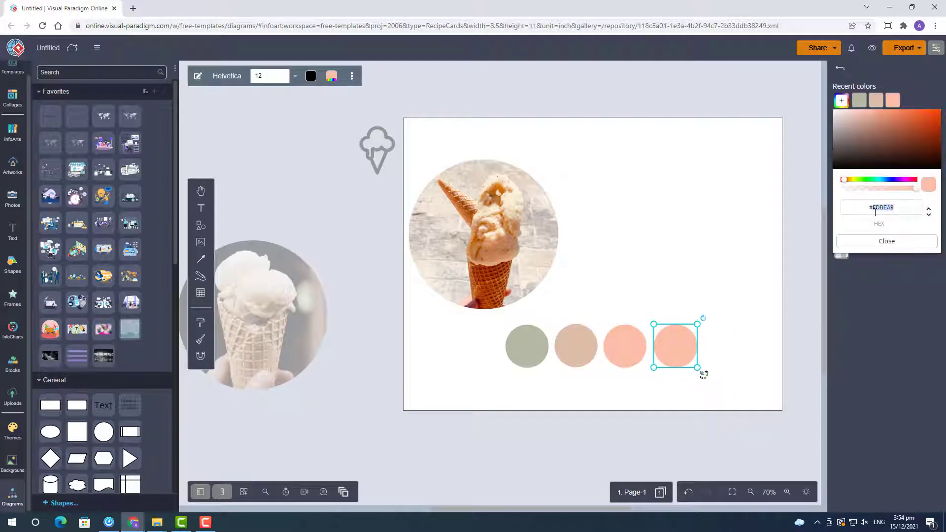
type("#ffead")
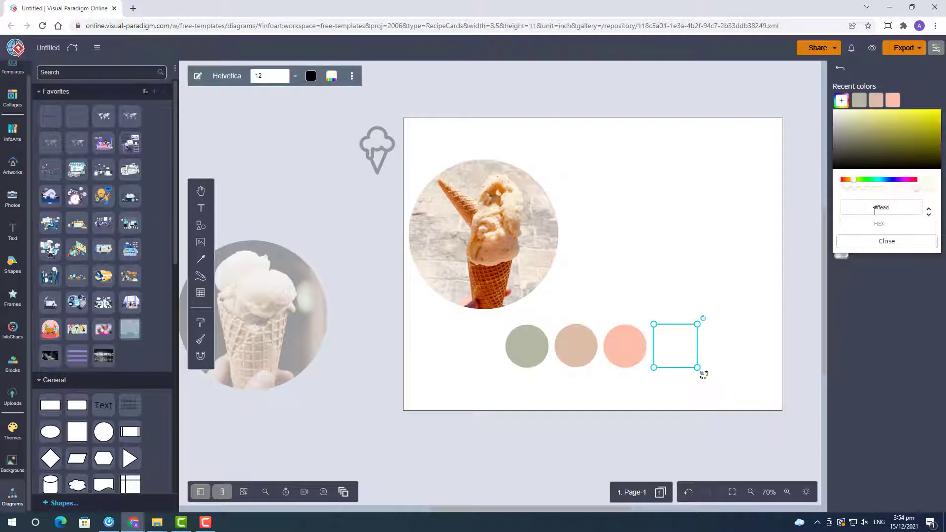
type("0")
key("Return")
Select all four colour swatch circles and move them together down to the page's lower edge
left_click_drag(735, 367, 552, 308)
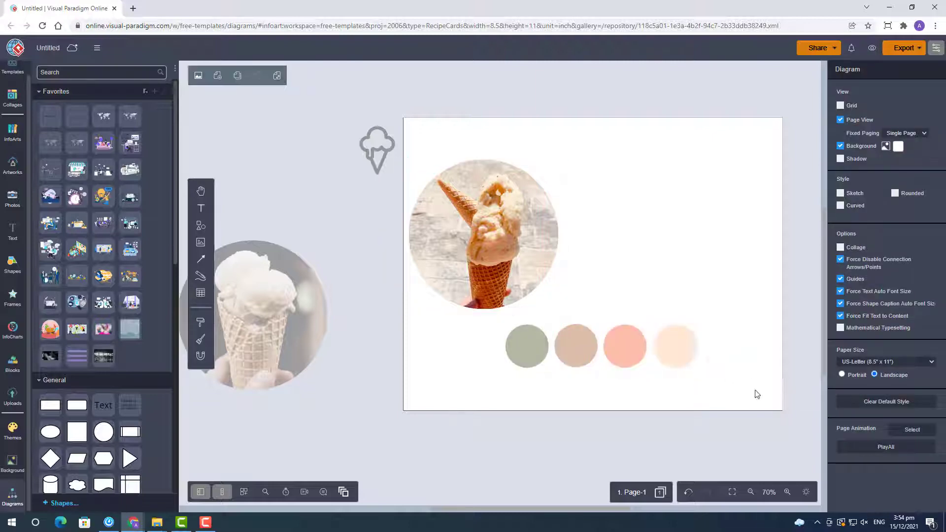
left_click_drag(757, 395, 482, 304)
left_click_drag(626, 348, 581, 407)
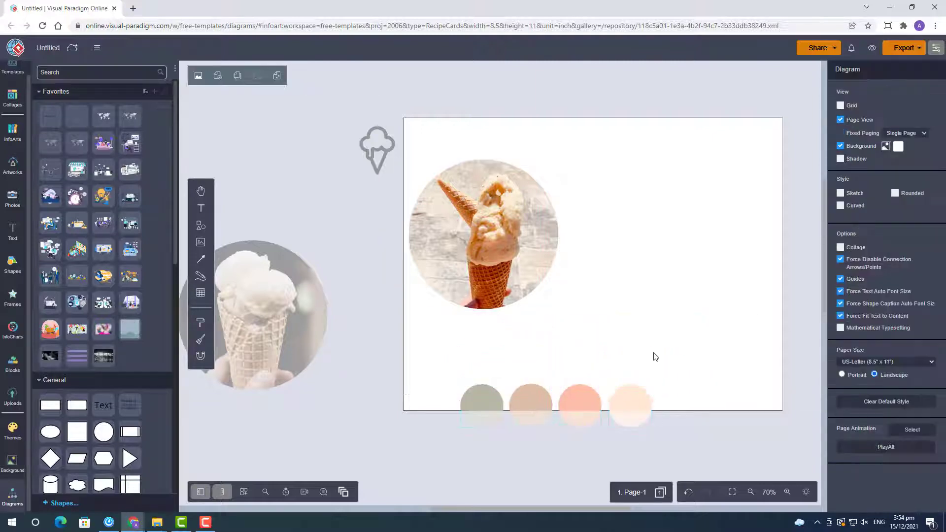
Delete the dark cone photo circle lying outside the page
left_click(16, 173)
left_click(252, 320)
key("Delete")
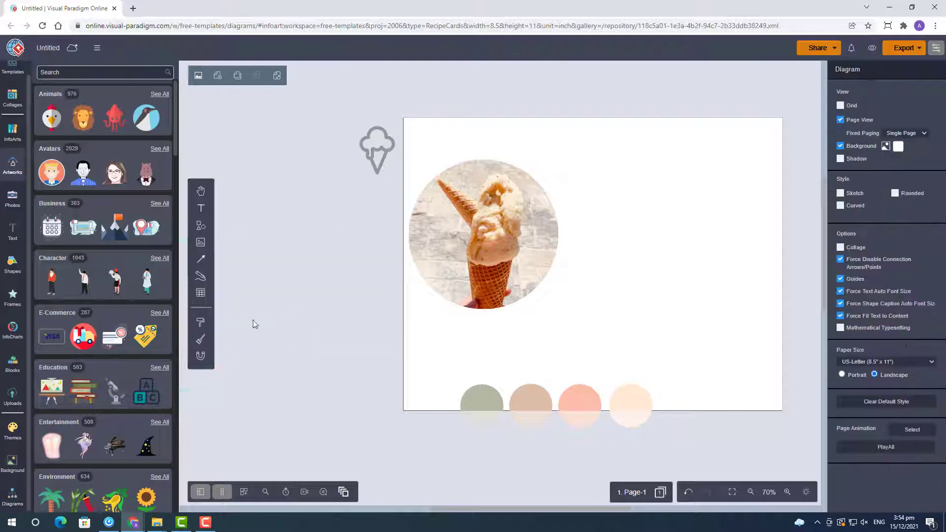
Add a rectangular picture frame and cover the page with it, sized 1100 × 850 pt at position 0, 0
left_click(12, 296)
left_click_drag(96, 311, 617, 179)
left_click(918, 70)
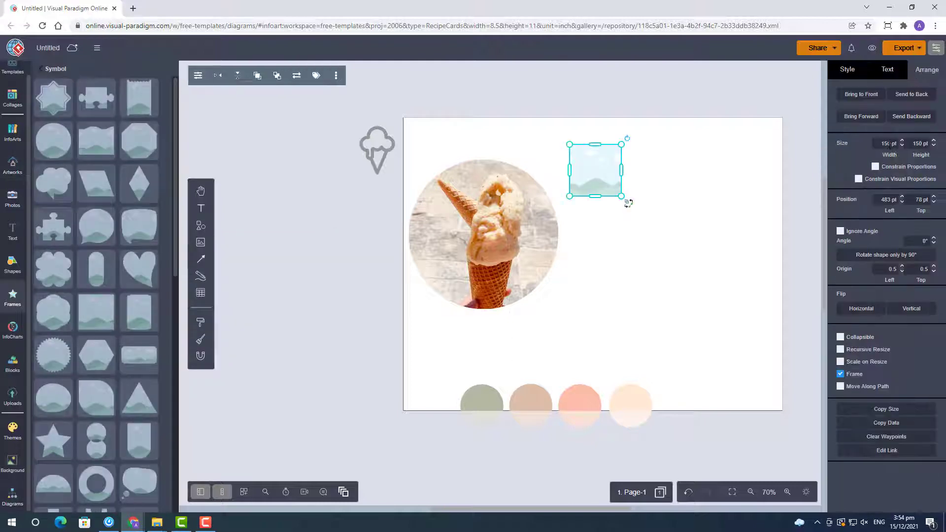
key("Return")
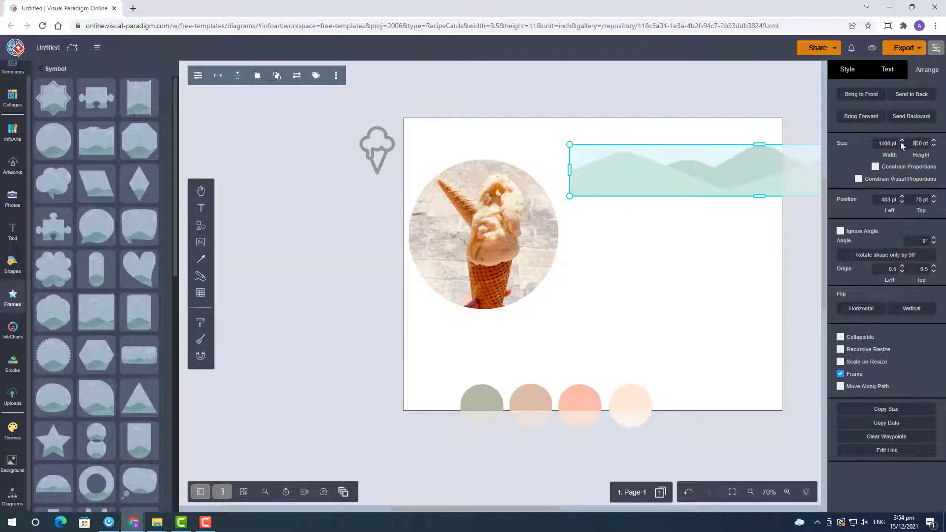
key("Return")
double_click(919, 200)
type("0")
key("Return")
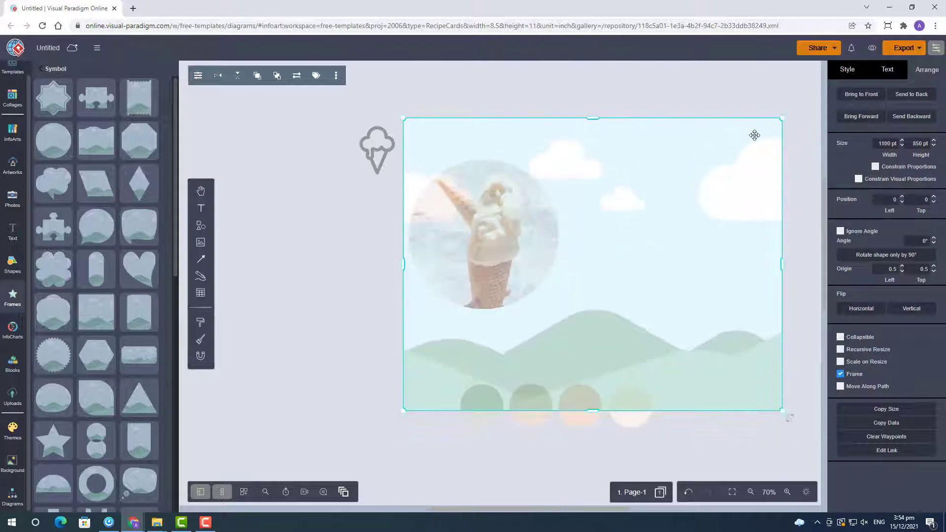
Search the photos for "background pink" and fill the page-sized frame with the pink-and-white paint photo
left_click(692, 90)
left_click(8, 198)
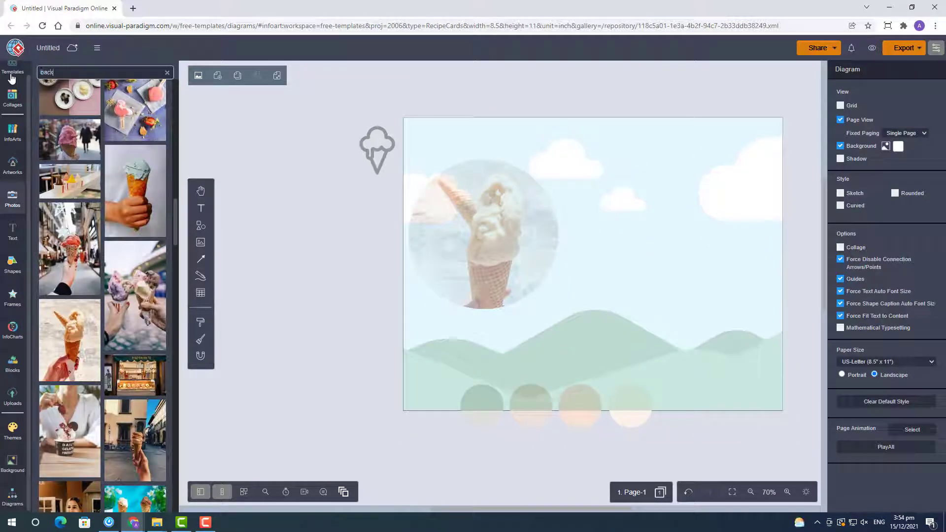
type("background pink")
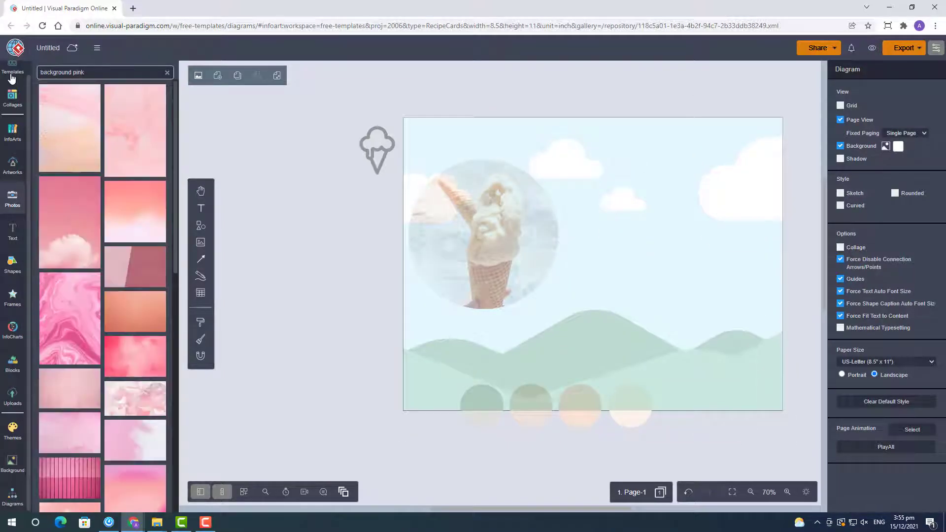
scroll(98, 296, "down", 2)
left_click_drag(148, 338, 555, 268)
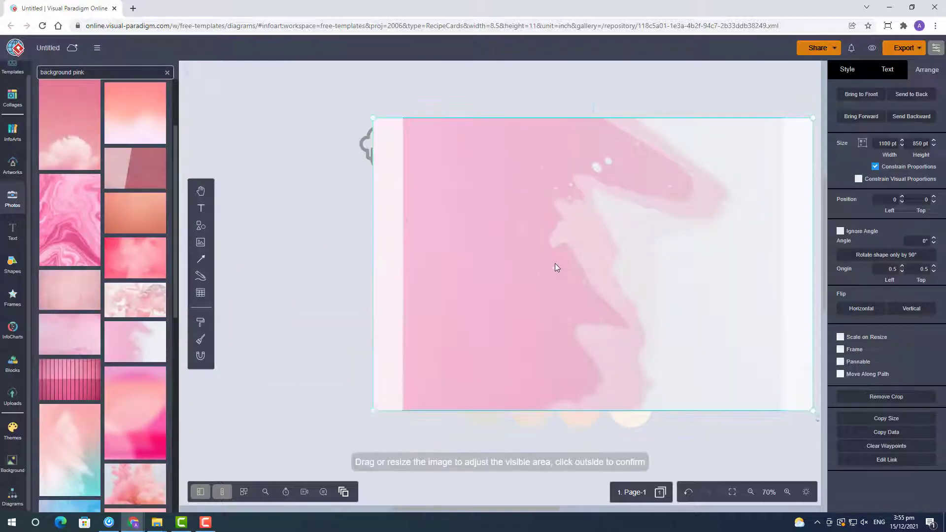
left_click(297, 294)
Send the pink photo behind the circles and set its filters to hue rotate 24°, saturate 176% and sepia 36%
left_click(712, 264)
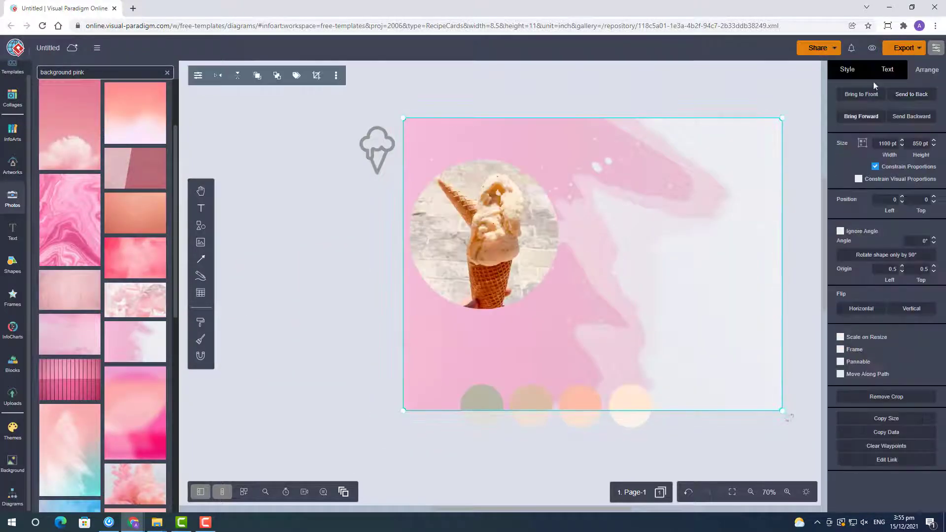
left_click(847, 69)
left_click(917, 352)
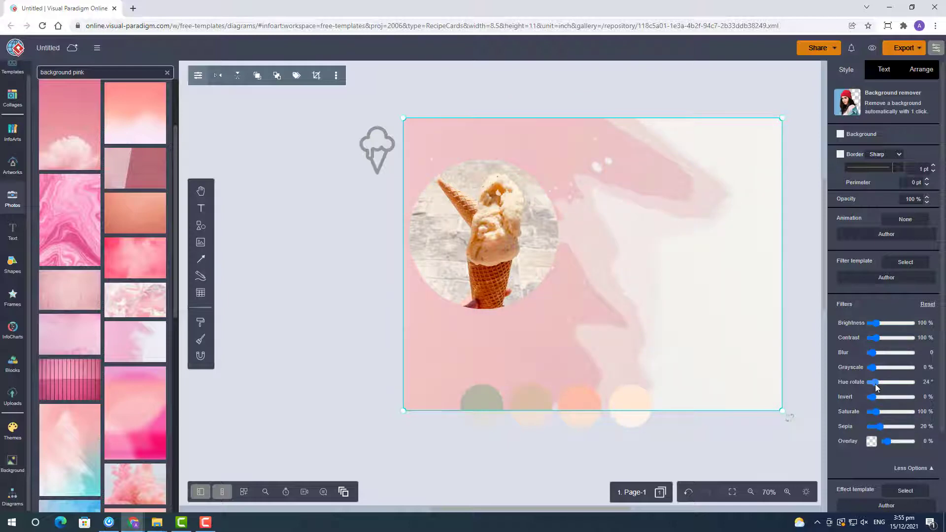
left_click_drag(889, 427, 883, 412)
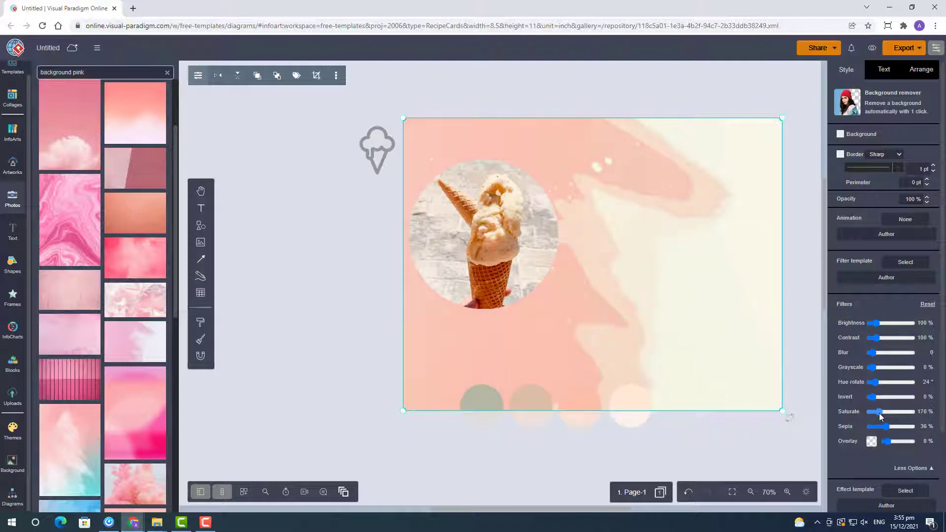
Match the background photo to the swatches with saturate 189%, sepia 24%, hue rotate 34° and contrast 122%
scroll(660, 430, "up", 5)
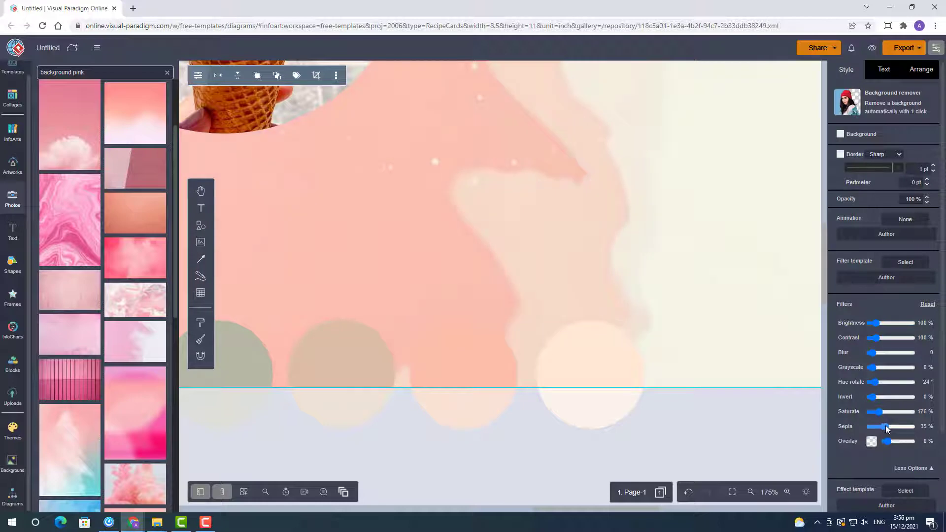
left_click_drag(883, 428, 879, 412)
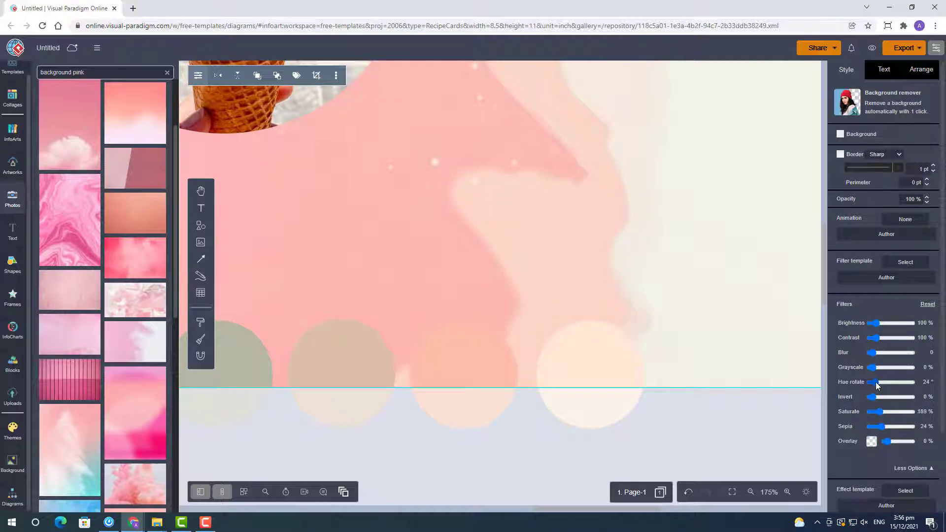
left_click_drag(876, 338, 879, 340)
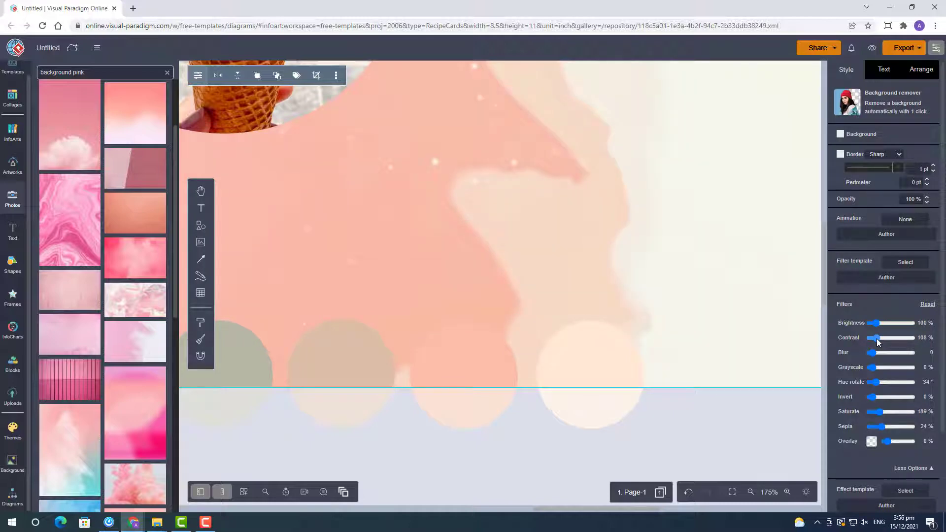
left_click_drag(878, 343, 880, 340)
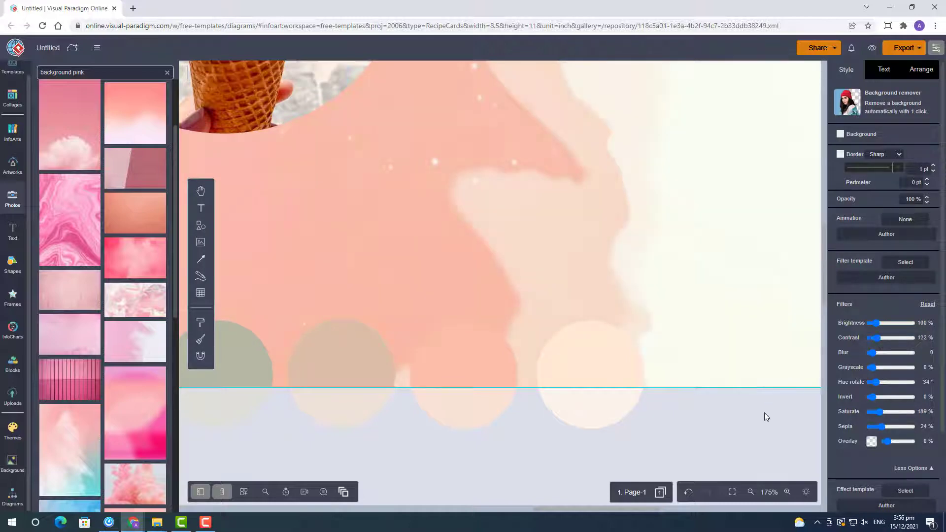
Set the background photo's contrast to 95%
scroll(616, 246, "down", 5)
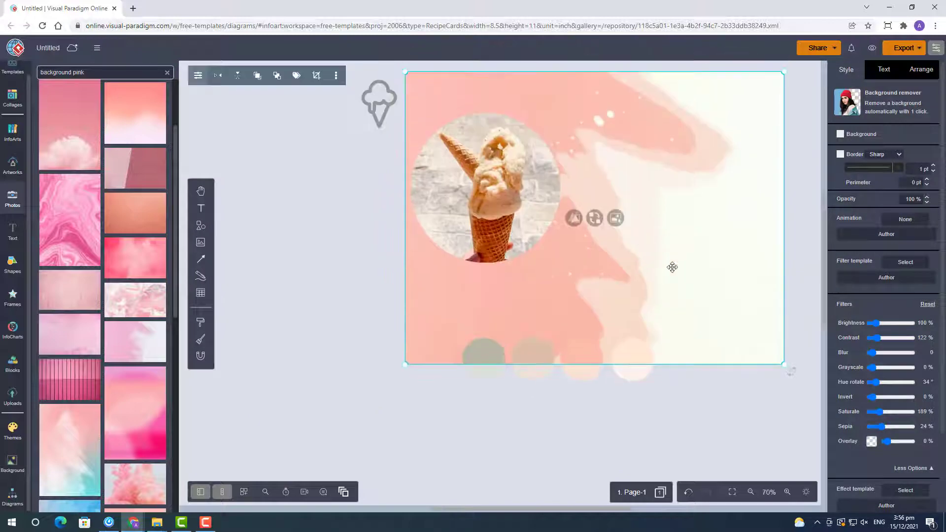
left_click(876, 338)
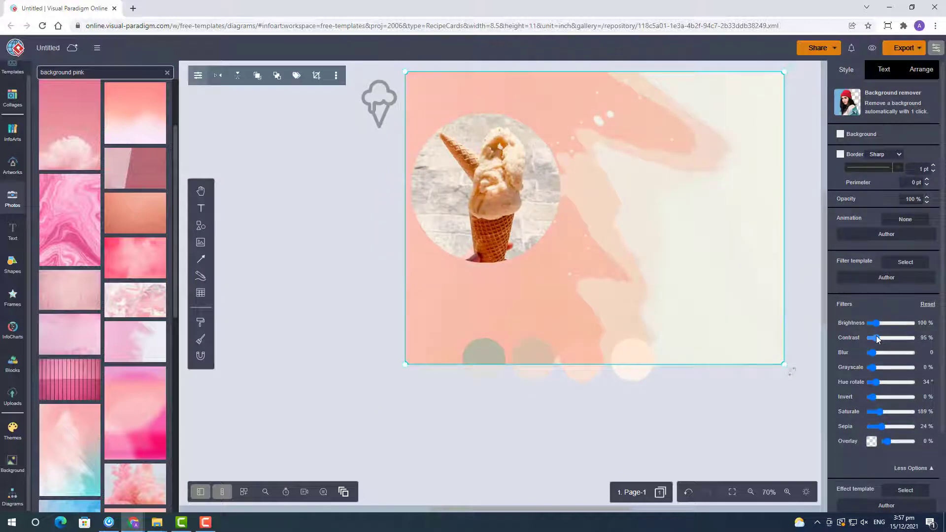
left_click(708, 405)
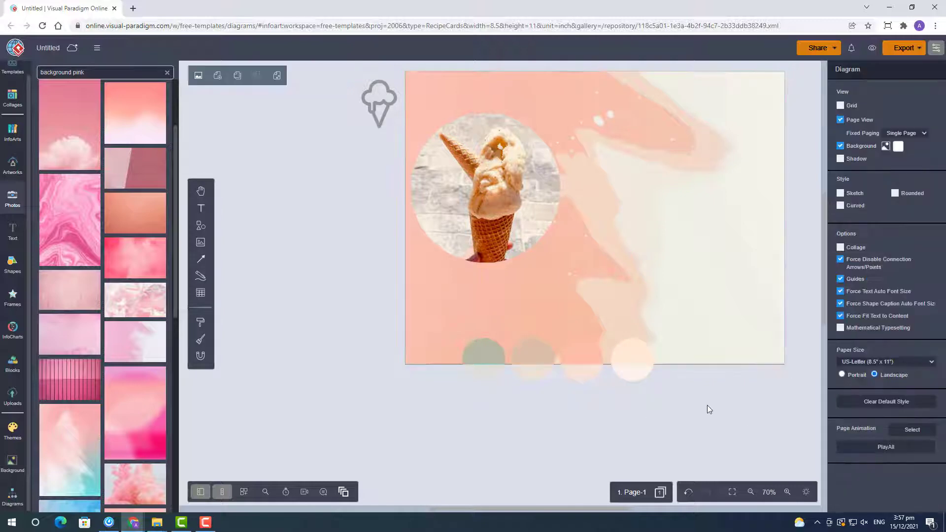
Move the four colour swatch circles together off the page, just below its lower edge
scroll(703, 427, "up", 1)
left_click_drag(694, 451, 457, 376)
left_click_drag(583, 418, 570, 479)
Set the background photo's opacity to 80%, then enlarge the picture inside its frame and shift it left
left_click(701, 311)
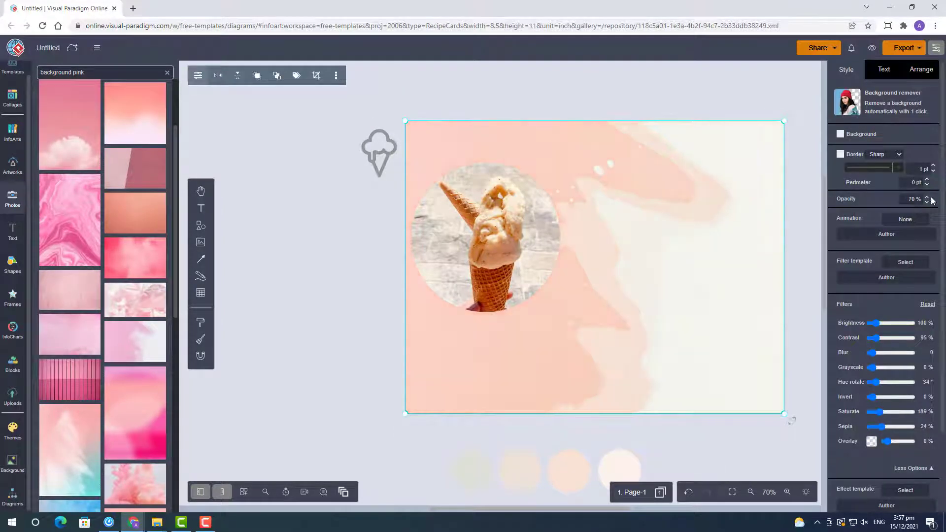
double_click(667, 279)
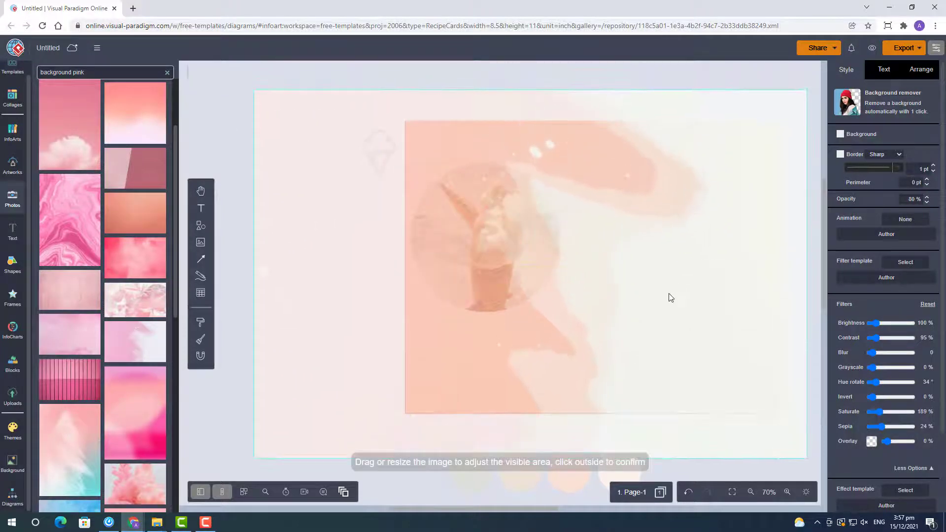
left_click(536, 77)
Enlarge the pavement cone circle and place it in the page's upper left area at about 34, 70
left_click_drag(547, 241, 563, 233)
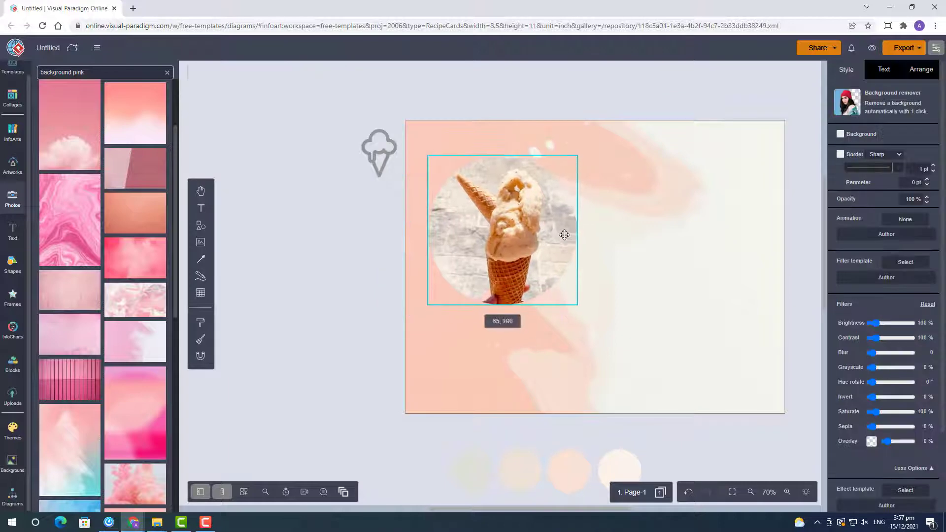
left_click_drag(577, 304, 598, 318)
left_click_drag(546, 284, 535, 274)
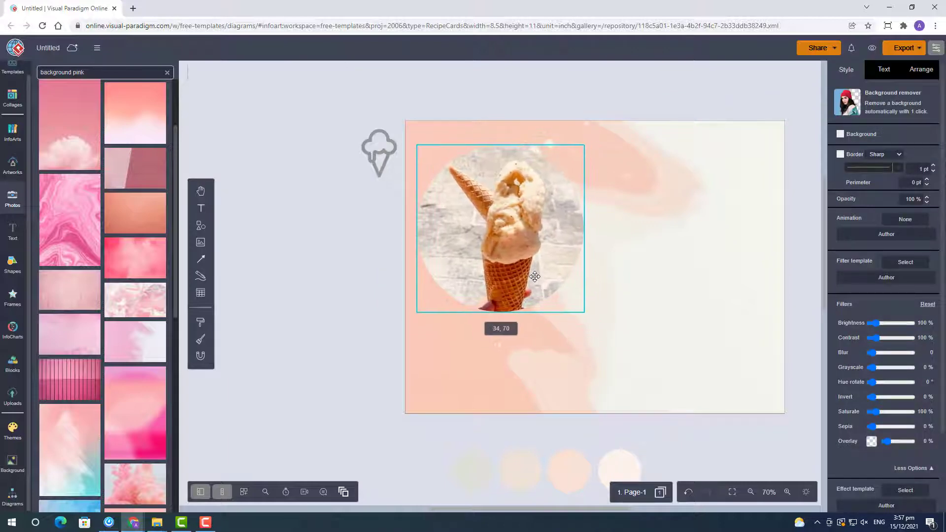
Adjust the background picture slightly inside its frame and nudge the cone circle a little left
double_click(678, 297)
left_click_drag(679, 285, 675, 287)
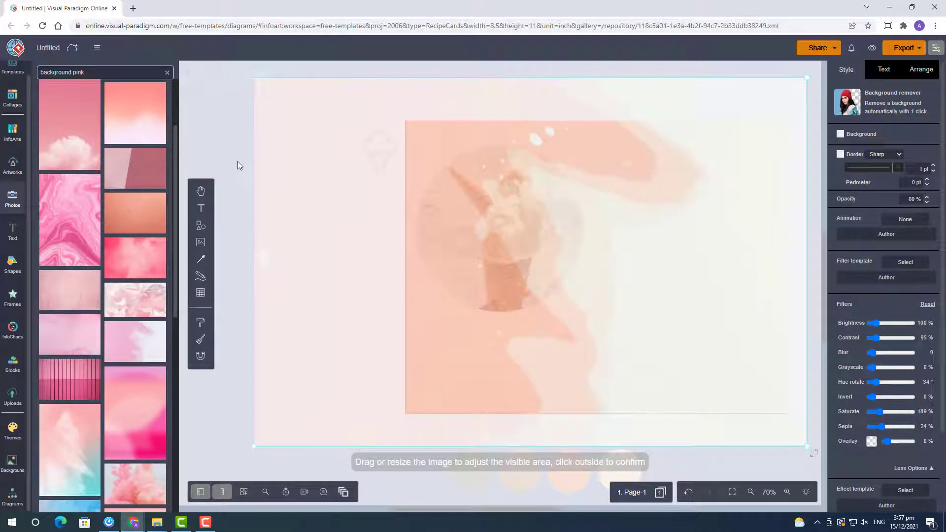
left_click(237, 162)
left_click_drag(556, 231, 555, 230)
left_click(384, 271)
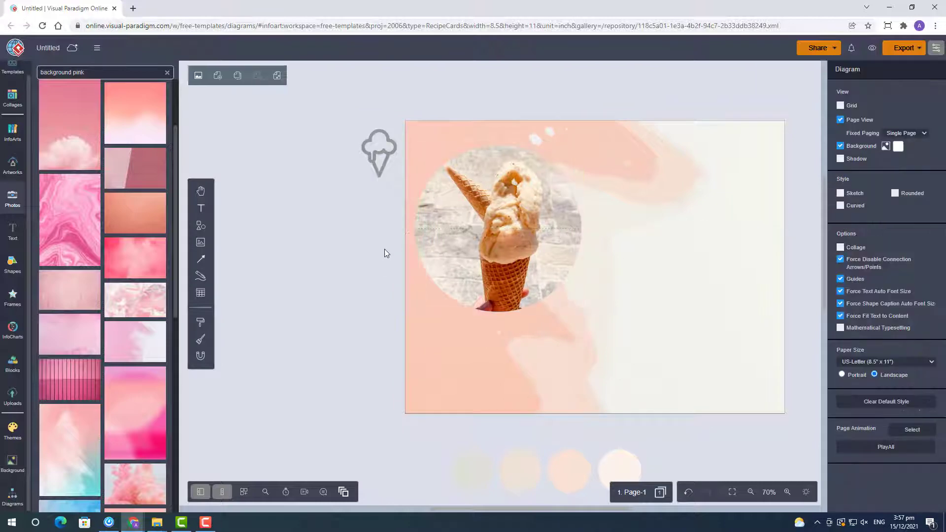
Paste the title "Zabaglione Gelato Recipe" as text, enlarge it to about 38 pt and place it in the page's upper right area
left_click(7, 160)
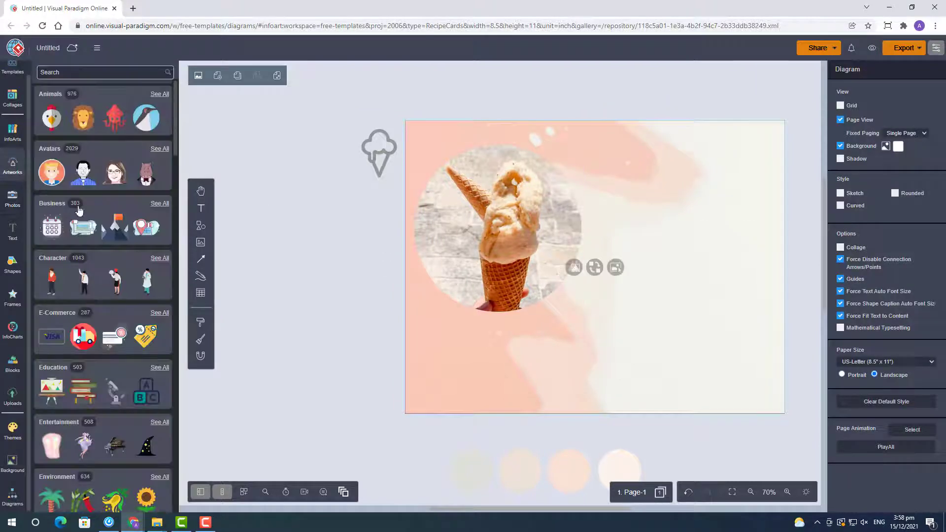
left_click(407, 291)
left_click(330, 298)
left_click(321, 360)
key("ctrl+v")
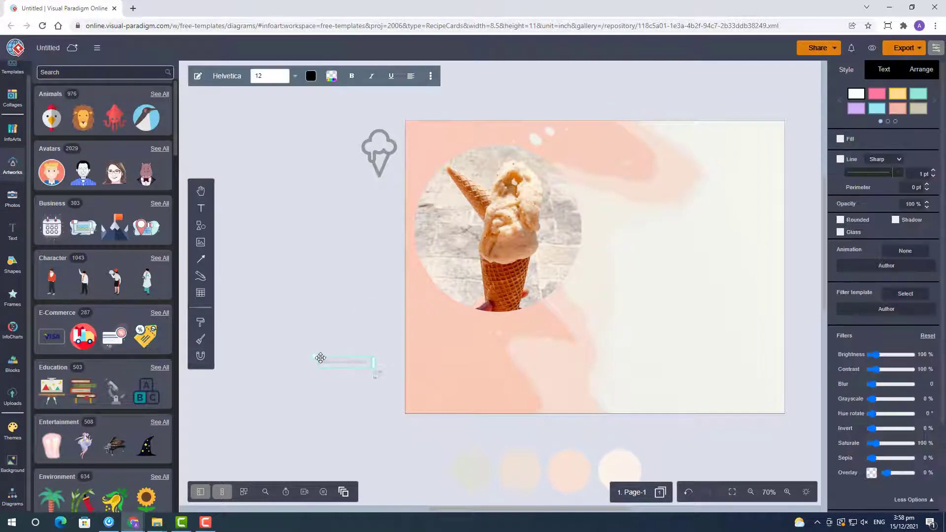
left_click_drag(320, 360, 214, 338)
left_click_drag(286, 345, 676, 160)
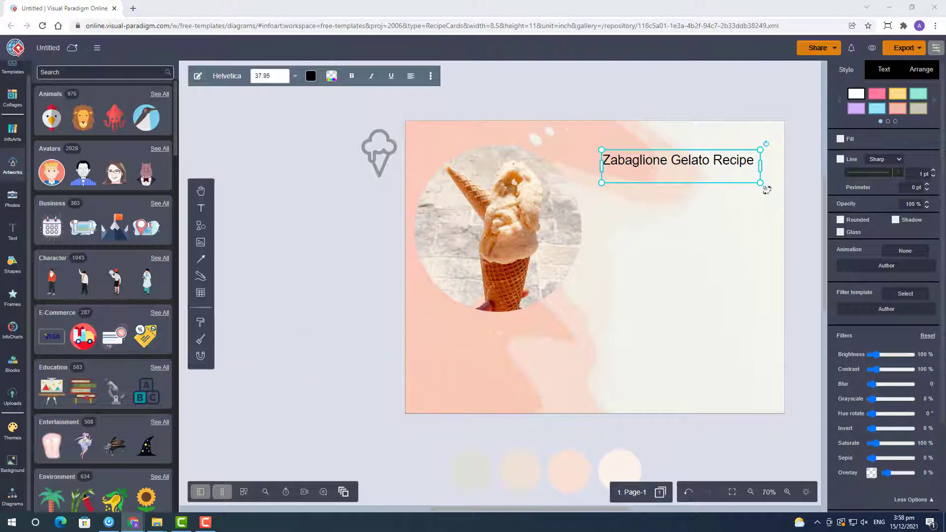
Paste the prep time, cook time and servings text, enlarge it to about 23 pt and place it below the cone circle
left_click(333, 358)
key("ctrl+v")
left_click_drag(332, 354, 293, 335)
left_click_drag(338, 353, 491, 366)
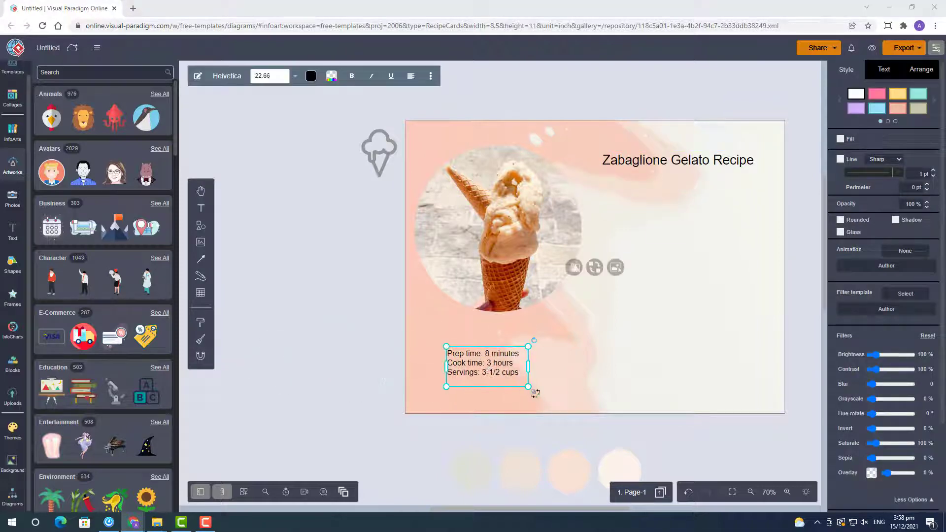
Paste the ingredients text, enlarge it to about 17 pt and place it beneath the title
left_click(347, 306)
key("ctrl+v")
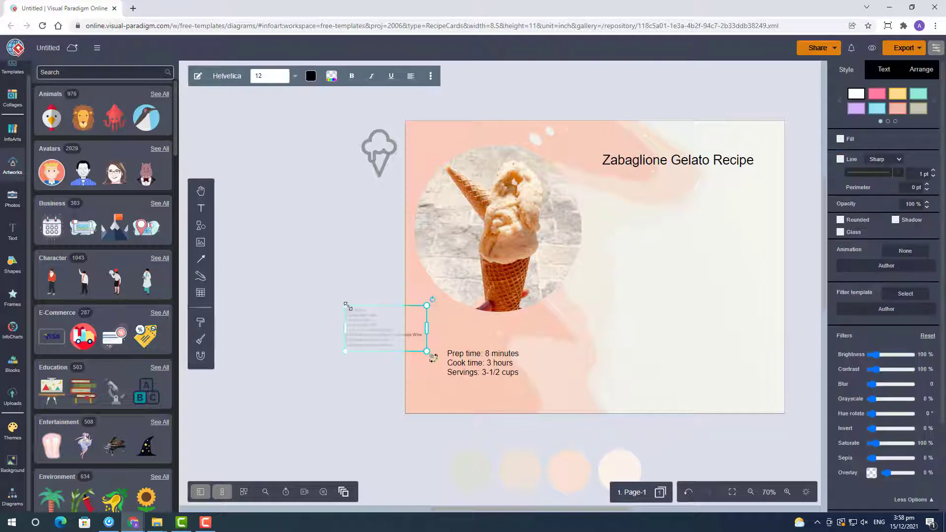
left_click_drag(347, 306, 310, 289)
left_click_drag(369, 323, 689, 230)
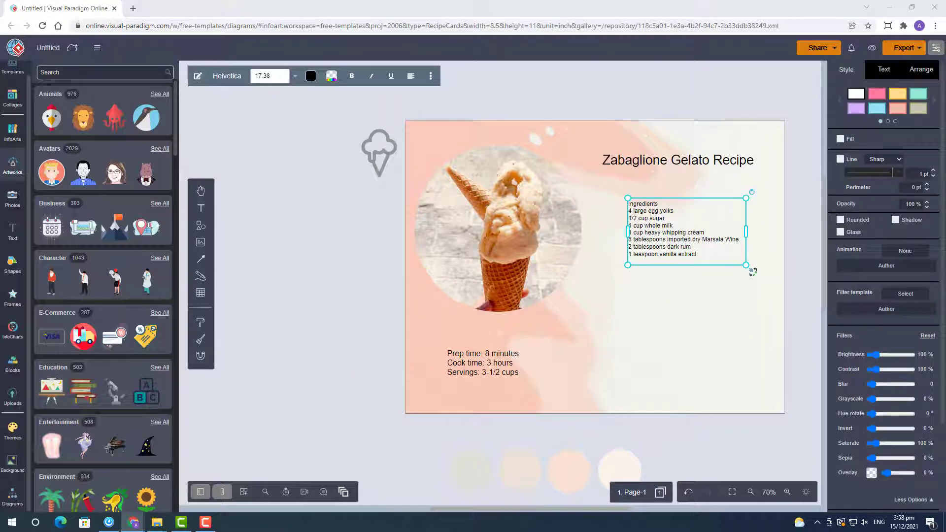
Paste the directions text, resize it to about 18 pt and fit it below the ingredients within the page's right half
left_click(383, 323)
key("ctrl+v")
left_click_drag(673, 352, 513, 352)
left_click_drag(406, 348, 575, 306)
left_click_drag(720, 340, 786, 349)
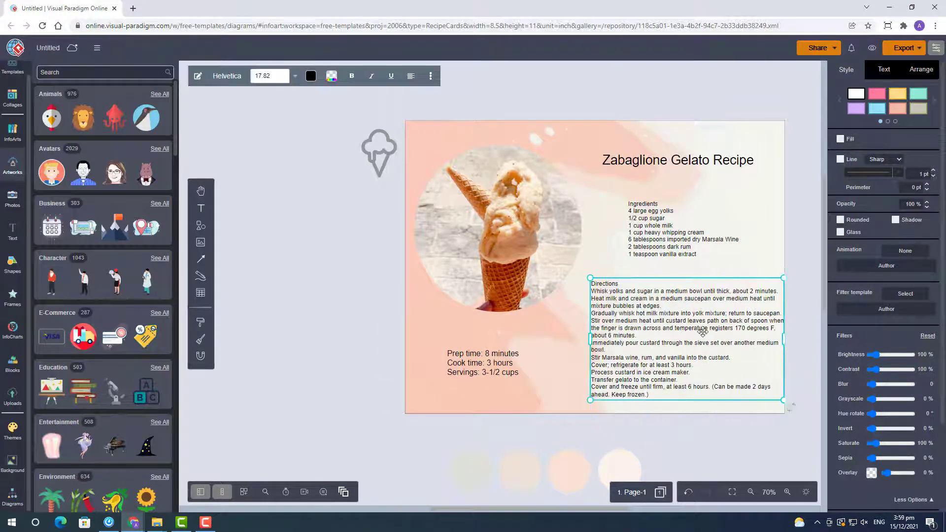
Remove the "Can be made 2 days ahead. Keep frozen." note from the directions and format the steps as a numbered list
double_click(667, 393)
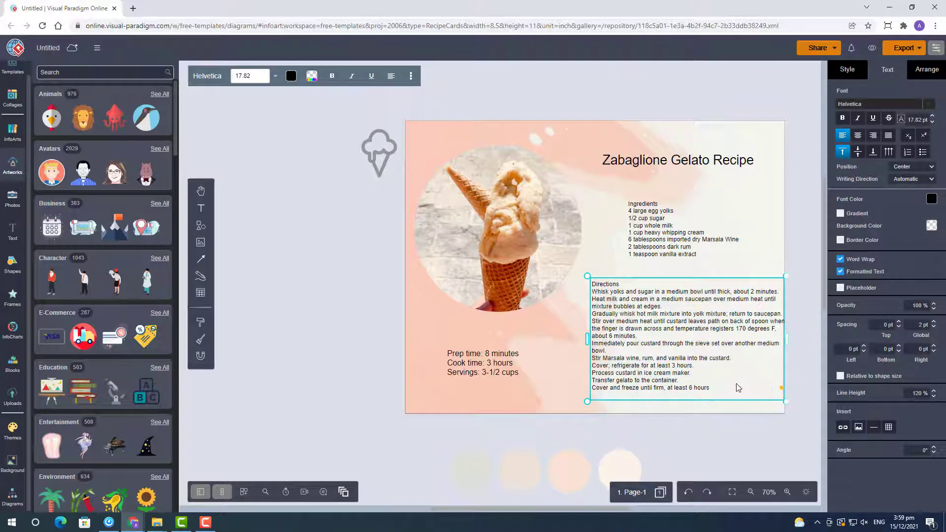
left_click_drag(739, 388, 713, 323)
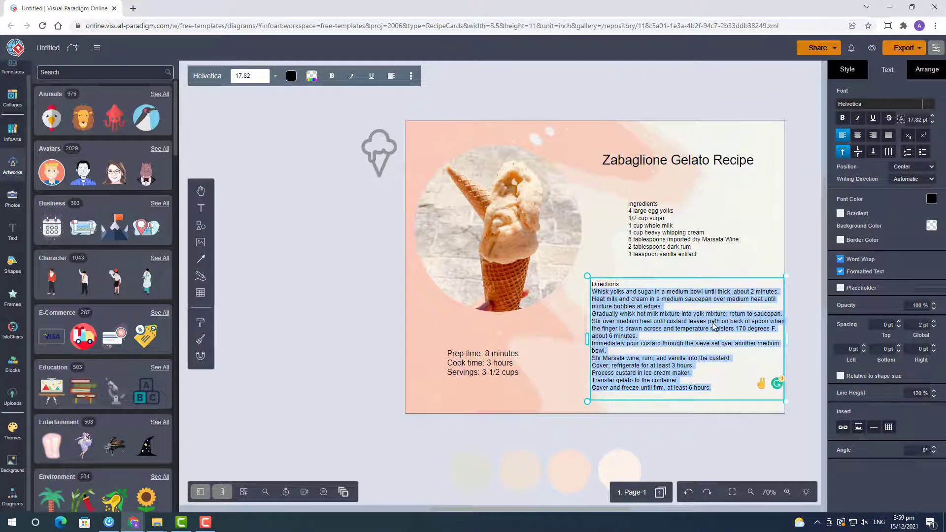
left_click(908, 154)
left_click(812, 353)
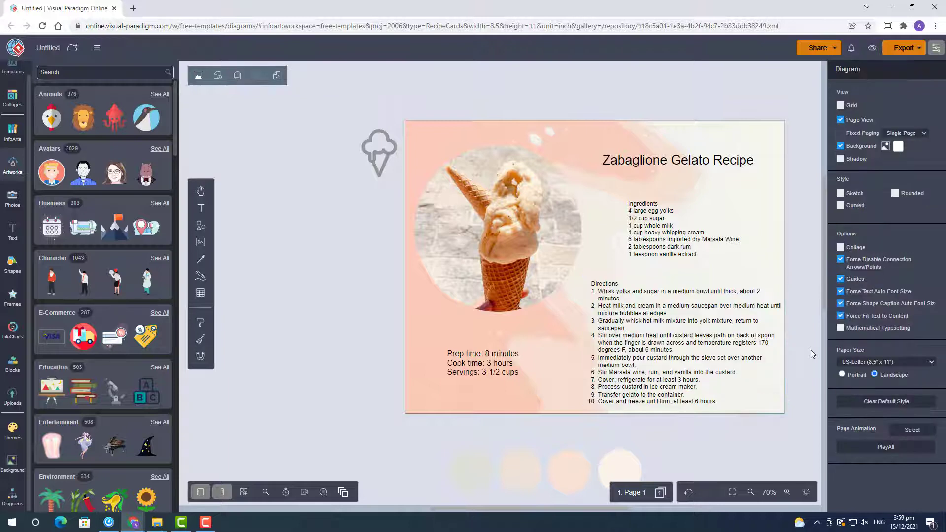
Narrow the directions box, place it at about 528, 425, and shift the ingredients left above it
left_click(727, 351)
left_click_drag(787, 345, 775, 350)
left_click_drag(700, 338, 697, 327)
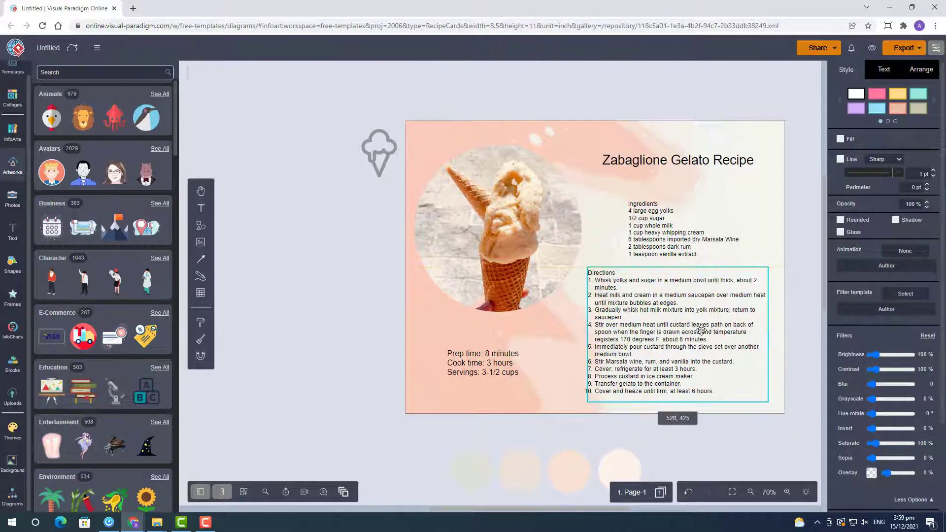
left_click_drag(658, 223, 621, 219)
Move the prep time block to the page's lower right corner and nudge the cone circle slightly up
left_click_drag(488, 363, 521, 350)
left_click_drag(704, 257, 742, 412)
left_click_drag(554, 167, 553, 162)
Split the title into two lines after "Zabaglione", enlarge it to about 74 pt and place it below the cone circle
left_click_drag(678, 164, 421, 340)
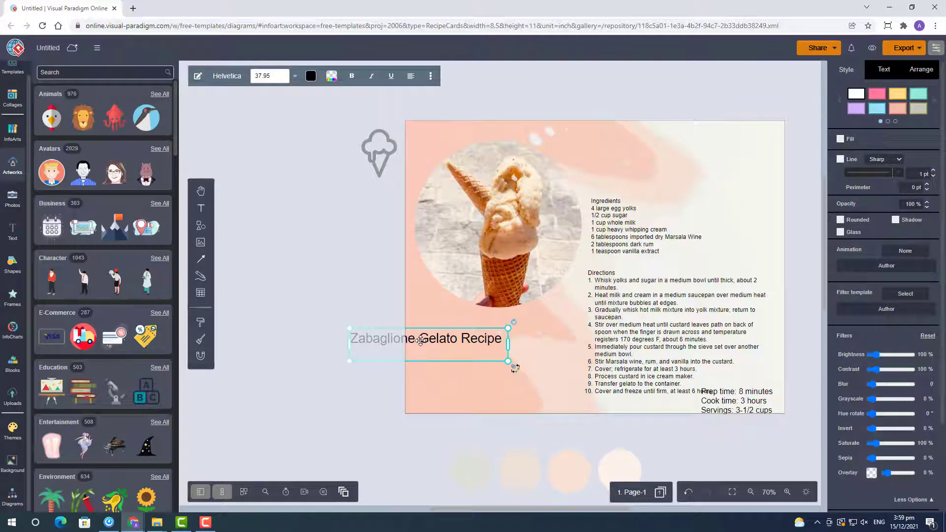
double_click(420, 341)
key("BackSpace")
key("Return")
left_click(375, 430)
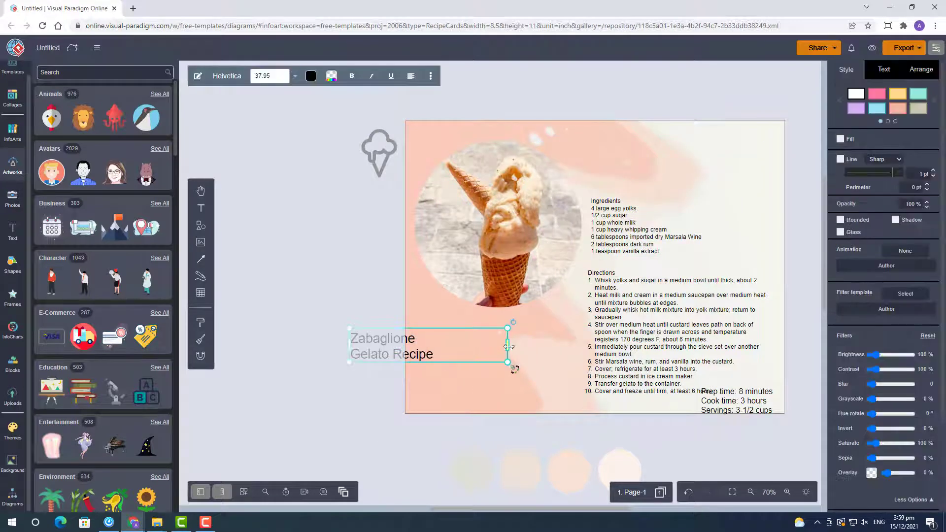
left_click_drag(509, 346, 514, 298)
left_click_drag(446, 330, 513, 362)
Move the prep time block above the ingredients, aligned with the directions' left edge, and set its font size to 18 pt
left_click(661, 291)
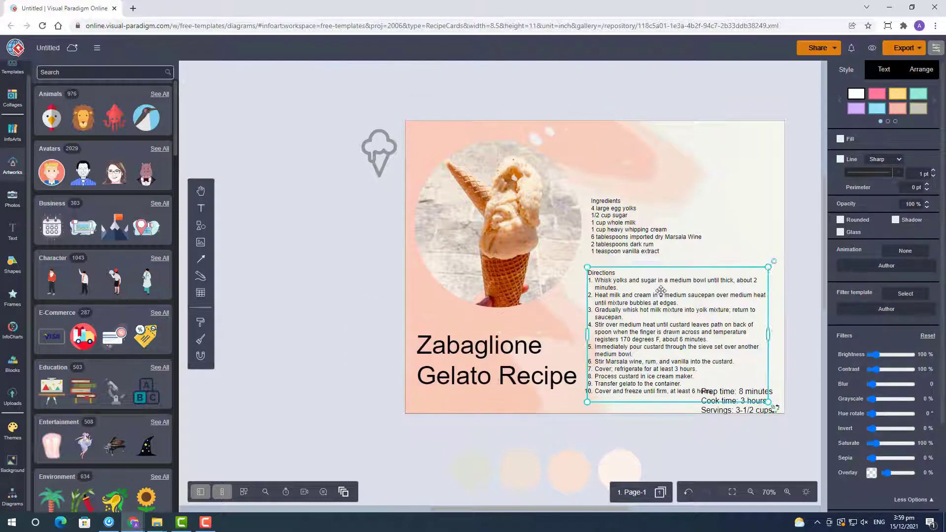
left_click_drag(737, 401, 622, 171)
left_click(932, 122)
left_click(932, 123)
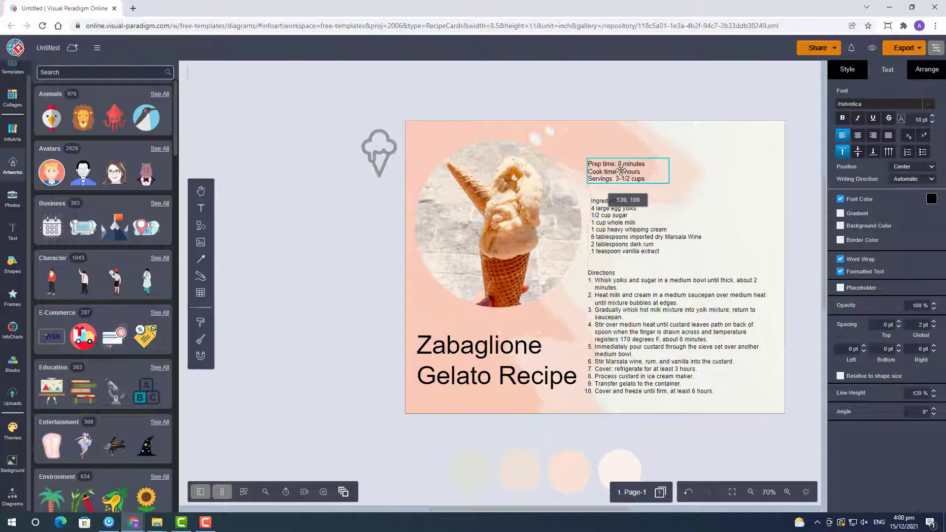
Align the ingredients block with the other text blocks and format the ingredient lines as a bulleted list
left_click_drag(615, 231, 613, 232)
left_click(660, 254)
left_click_drag(660, 253, 617, 212)
left_click(717, 209)
Insert a blank line beneath both the Ingredients and the Directions headings
left_click(626, 200)
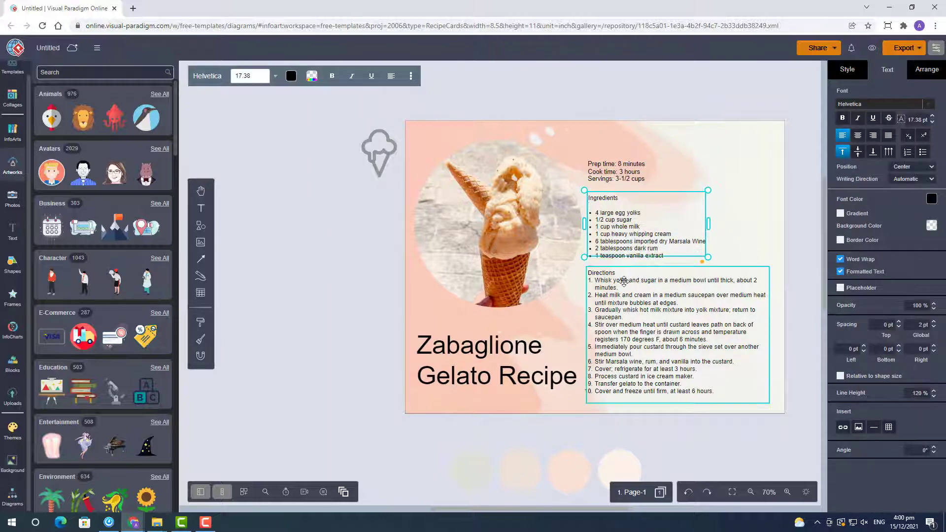
double_click(623, 274)
key("Return")
left_click(783, 432)
Raise the prep time block slightly, and undo a trial move of it together with the ingredients
left_click_drag(625, 173, 625, 164)
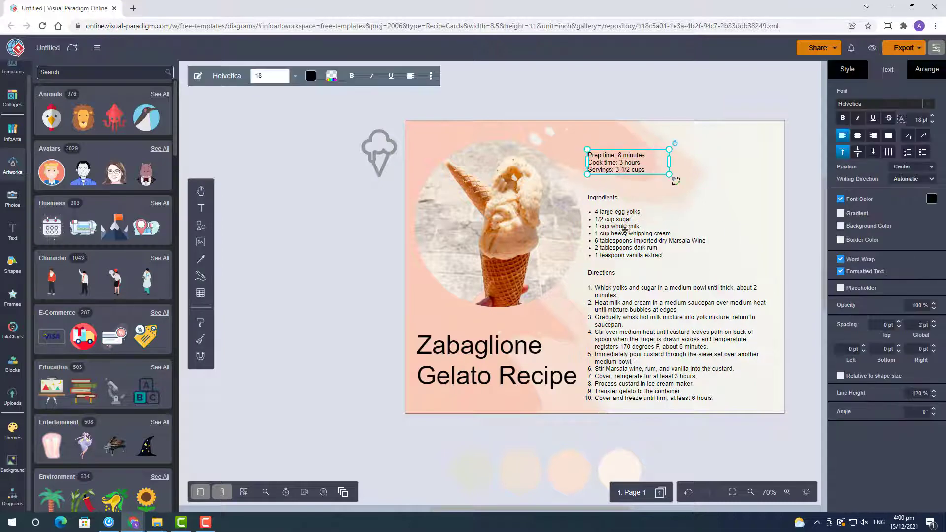
left_click(625, 229, "shift")
left_click_drag(626, 228, 652, 224)
key("ctrl+z")
left_click(791, 232)
Shift the prep time, ingredients and directions blocks together slightly up, and nudge the title up below the cone circle
left_click_drag(631, 302, 632, 302)
left_click(626, 220, "shift")
left_click(628, 163, "shift")
left_click_drag(638, 220, 636, 213)
left_click(802, 194)
left_click_drag(488, 353, 489, 346)
left_click(315, 340)
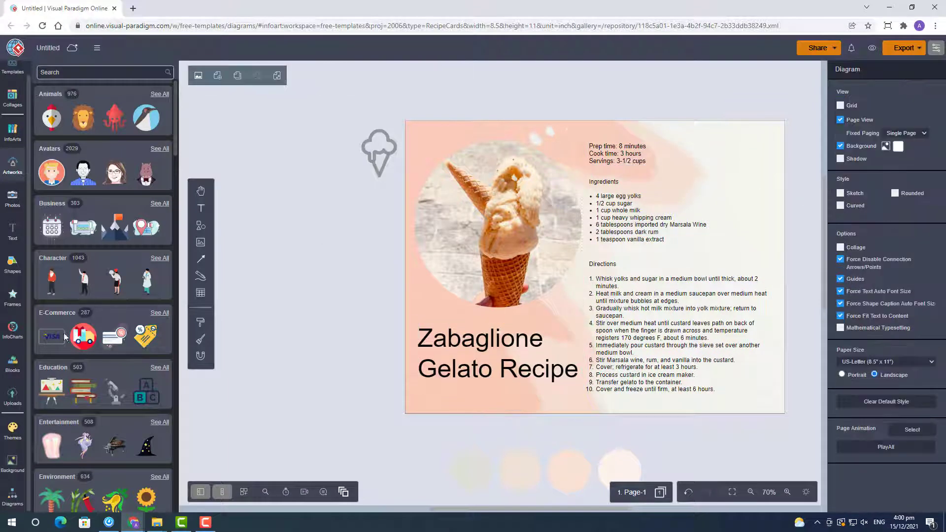
Search the artworks for "ice cream" and place the girl eating ice cream at the page's right edge beside the ingredients
left_click(386, 162)
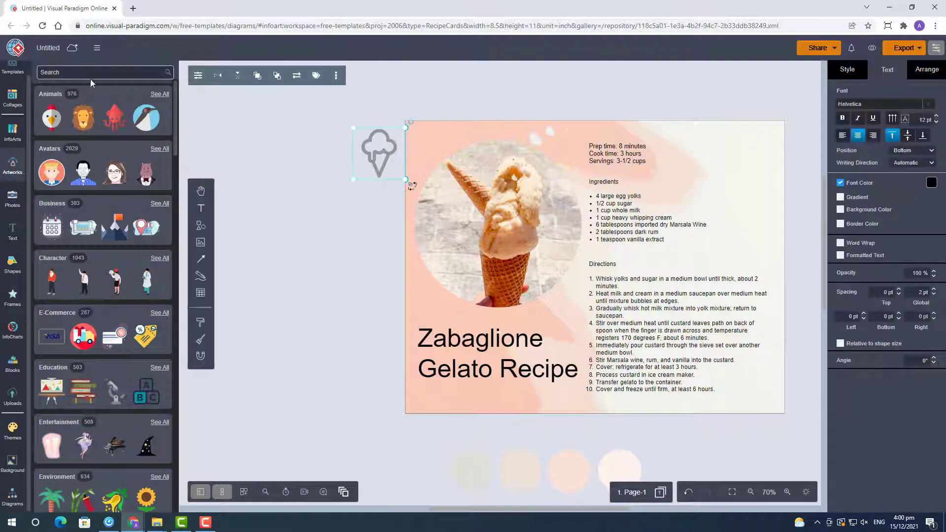
key("Return")
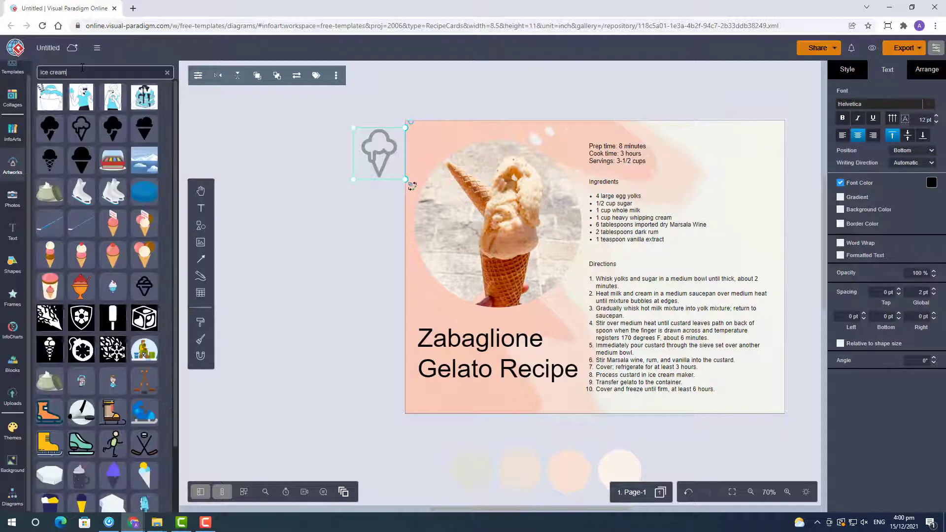
mouse_move(119, 101)
scroll(81, 345, "down", 2)
left_click_drag(75, 490, 315, 230)
key("Delete")
left_click_drag(113, 306, 727, 233)
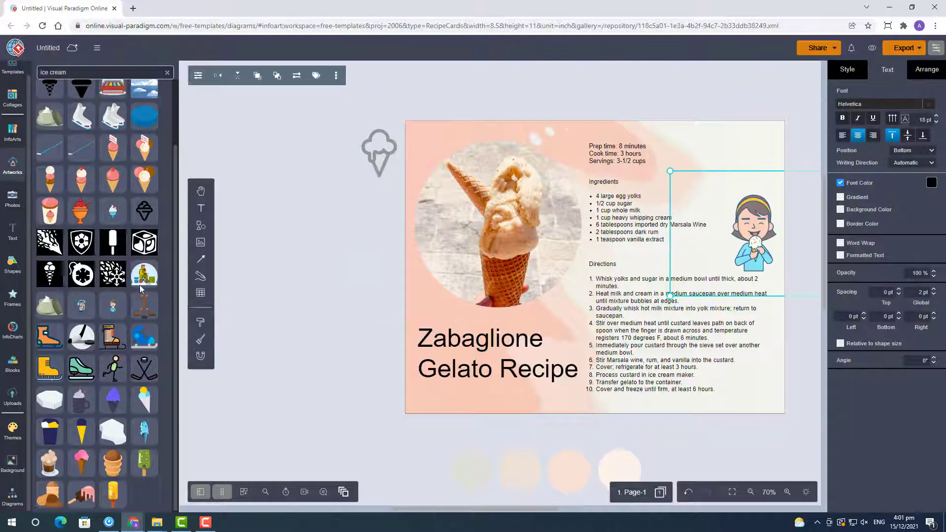
Make the hair and light blue sweater colours of the girl illustration transparent
left_click(847, 69)
left_click(842, 110)
left_click(841, 307)
left_click(841, 68)
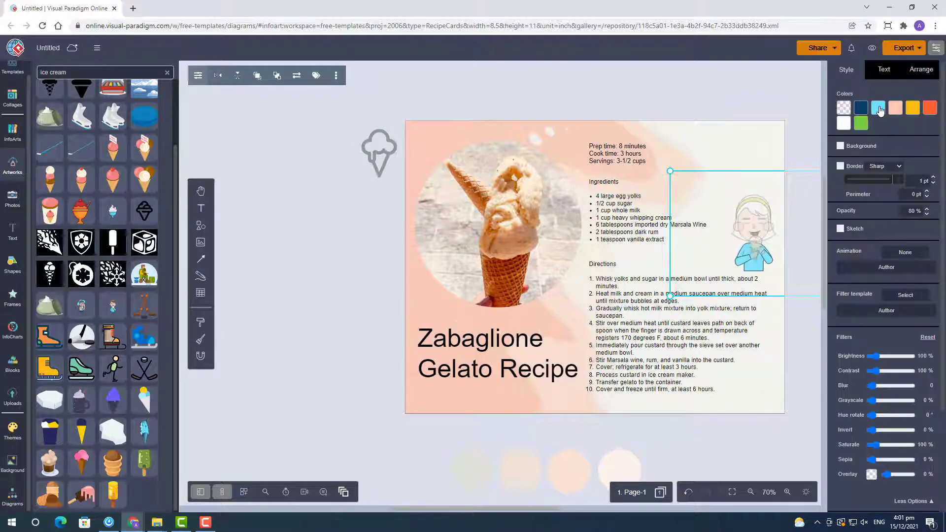
left_click(879, 108)
left_click(842, 307)
left_click(842, 68)
Try making the girl's skin colour transparent as well, then delete the illustration
left_click(912, 108)
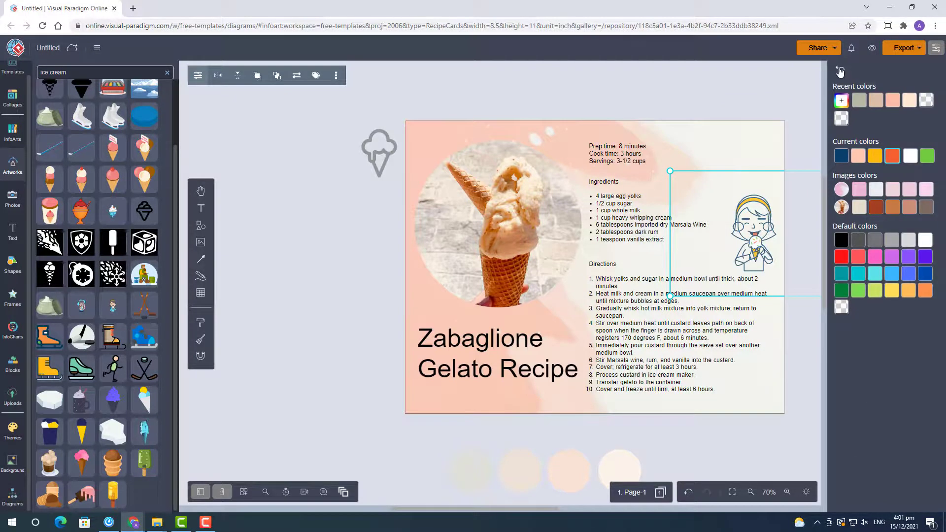
left_click(891, 101)
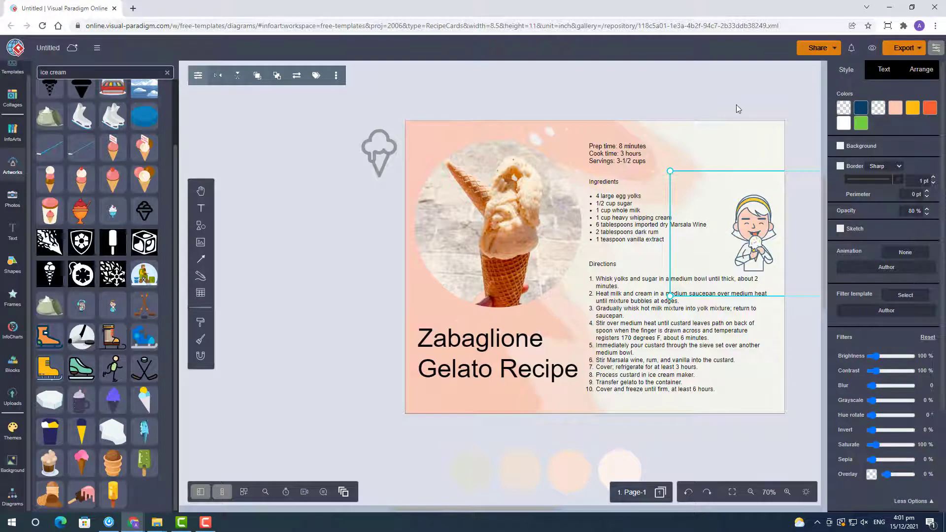
right_click(755, 224)
left_click(893, 111)
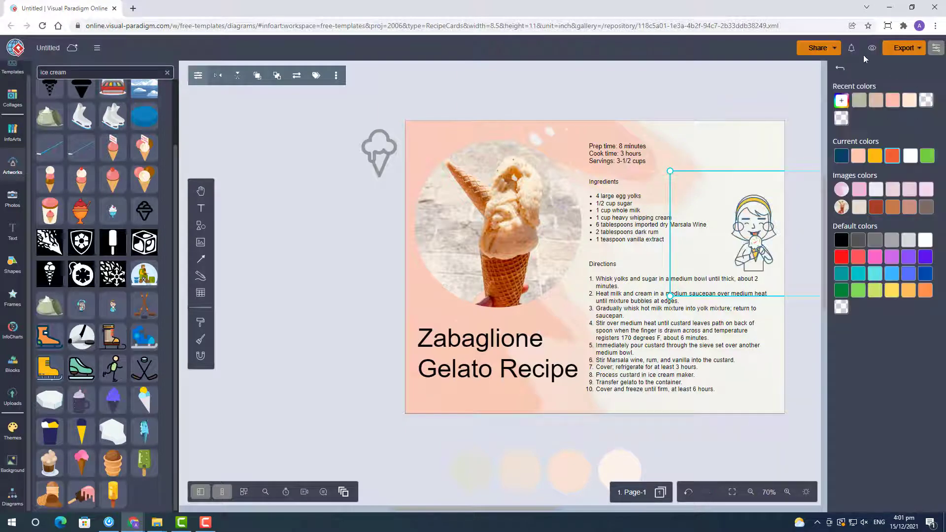
left_click(774, 196)
left_click(792, 241)
key("Delete")
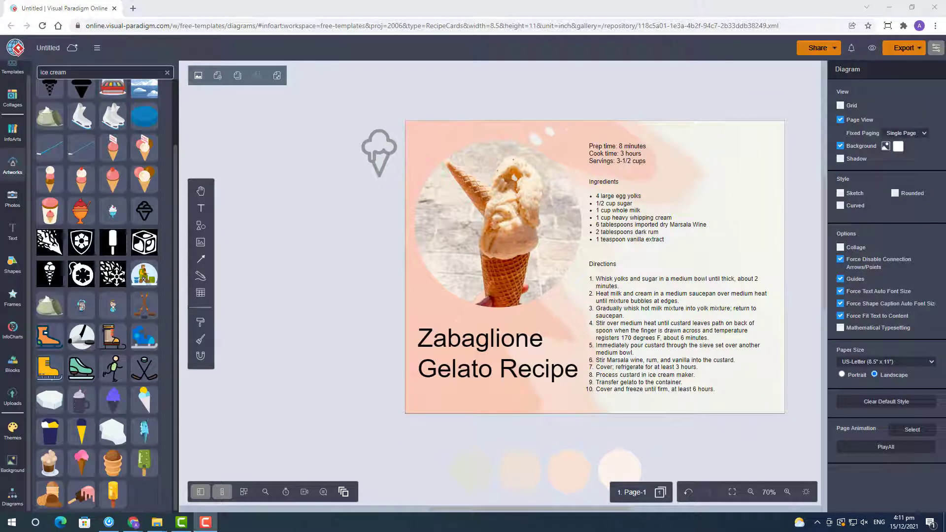
Try several palette and photo colours on the title, then set its font colour to near-white
left_click(497, 355)
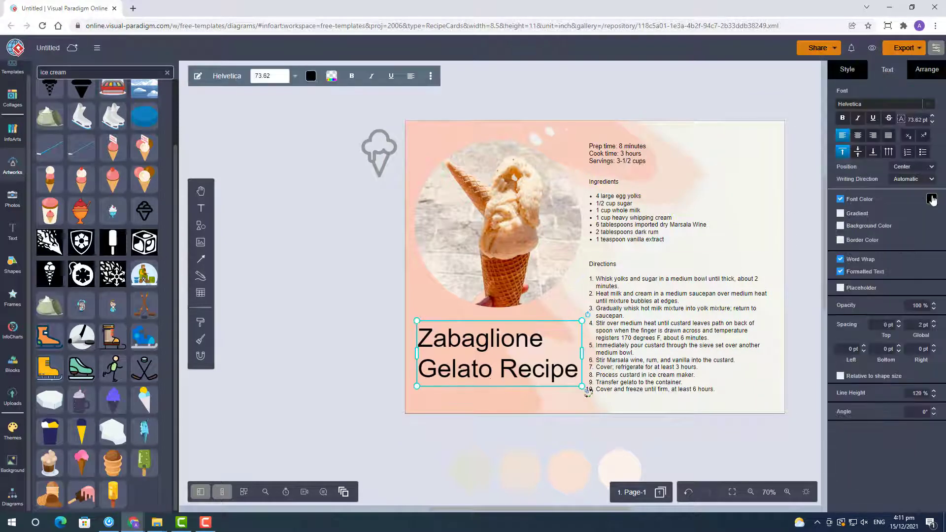
left_click(862, 103)
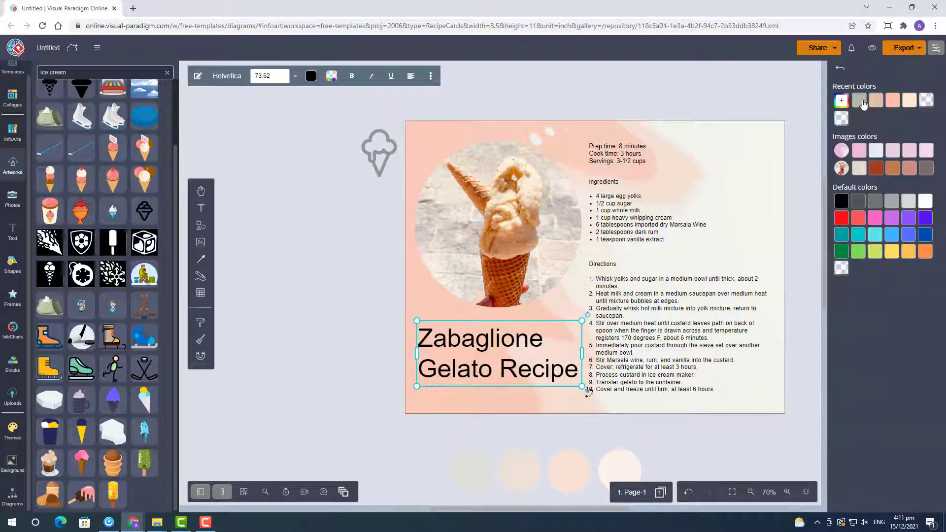
left_click(863, 103)
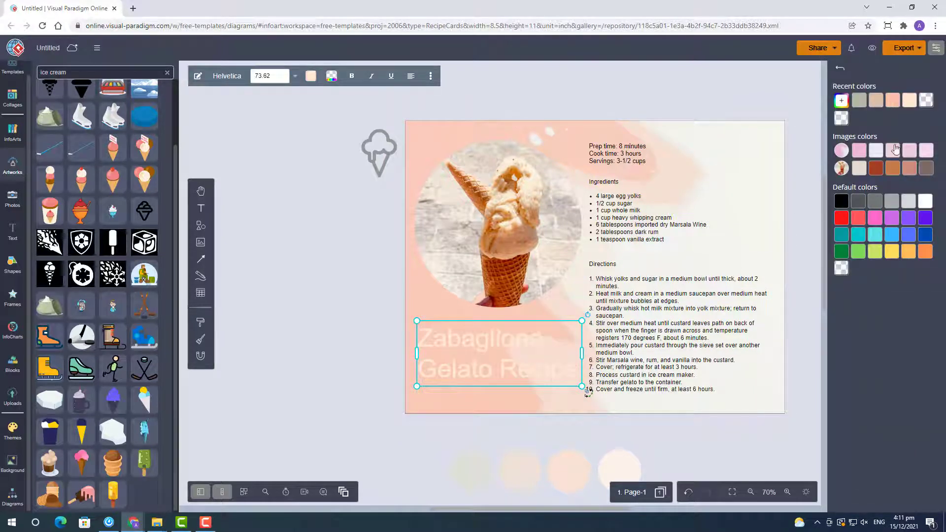
left_click(893, 168)
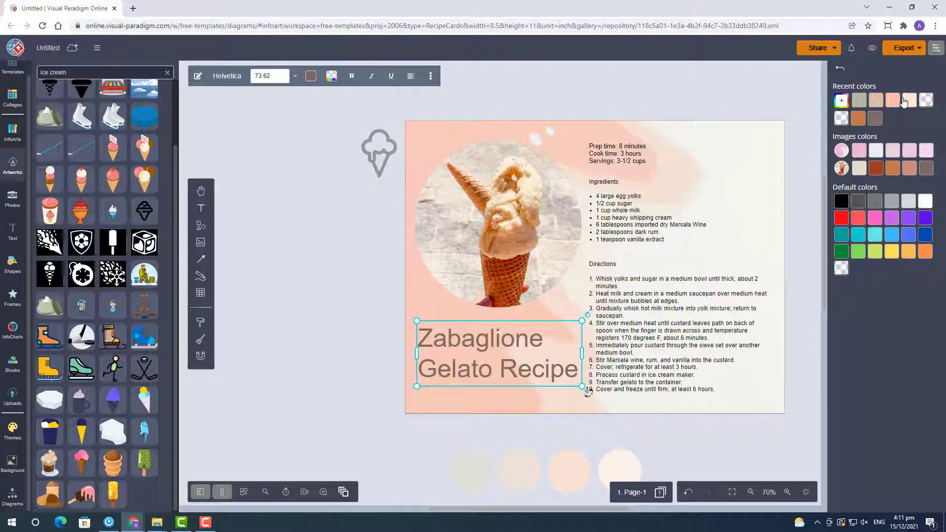
left_click(904, 102)
left_click(842, 101)
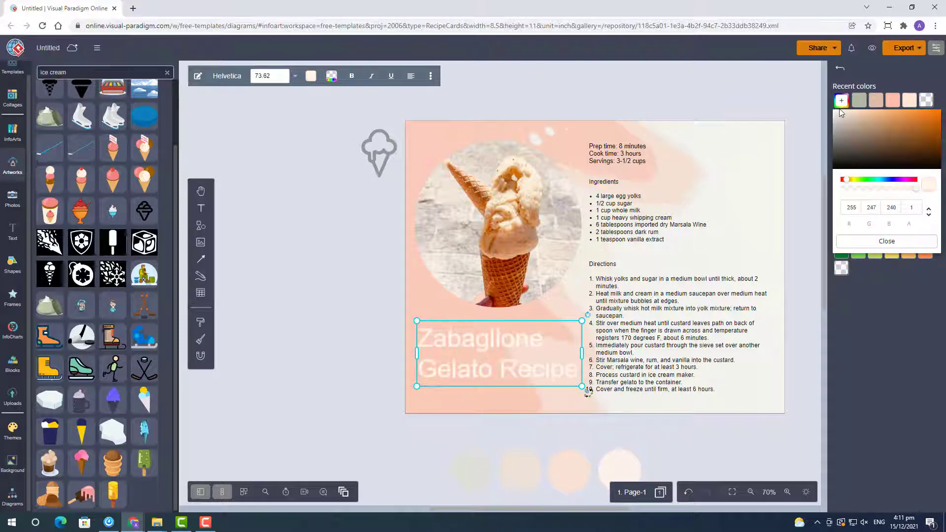
left_click(614, 410)
left_click(555, 358)
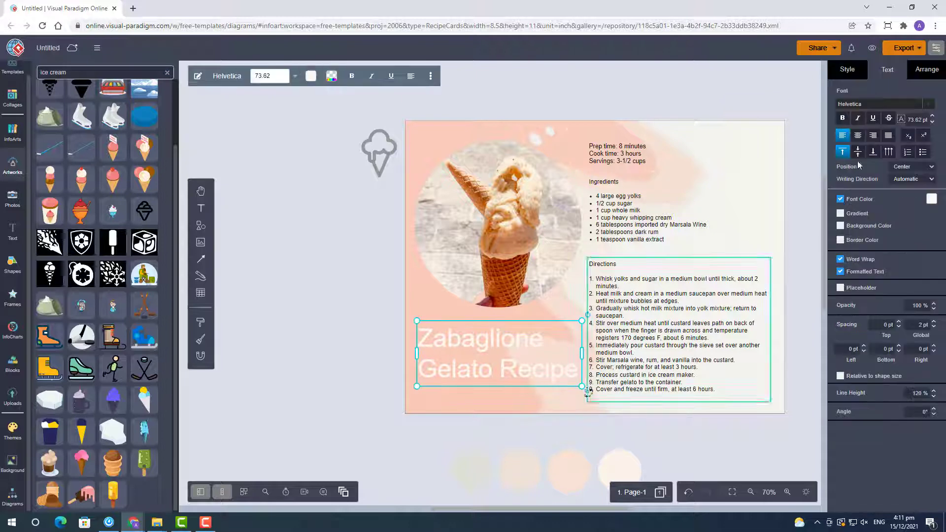
Try the Italiana and Alegreya SC fonts on the recipe title
left_click(876, 104)
left_click(820, 143)
left_click(862, 106)
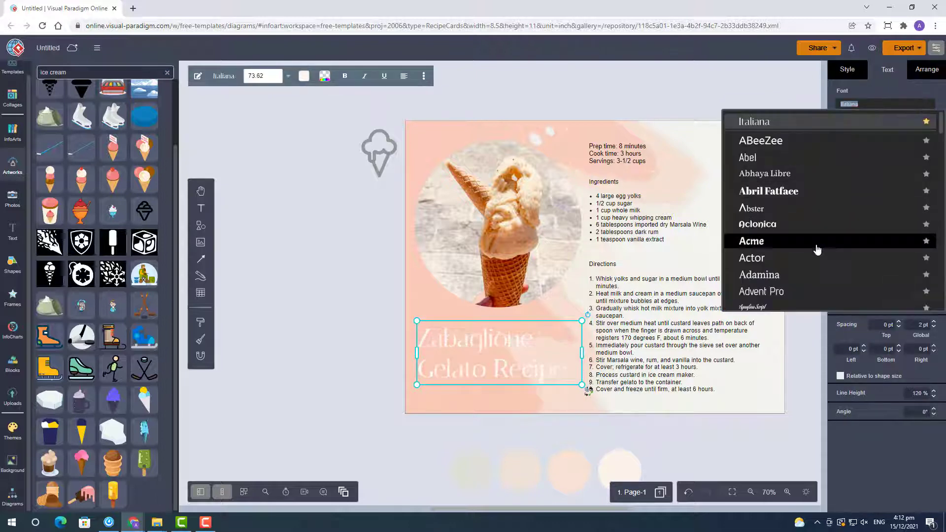
scroll(843, 244, "down", 5)
left_click(813, 148)
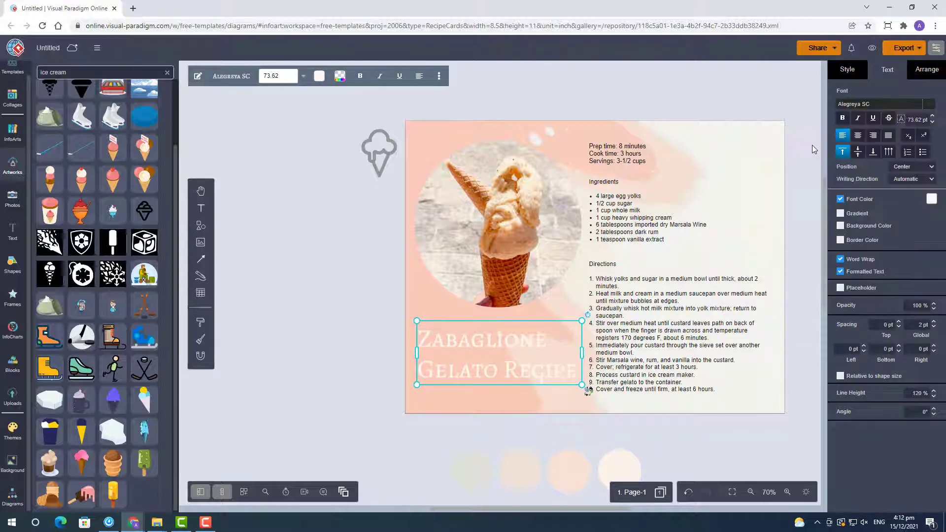
Try the Almarai and Allerta fonts on the recipe title
left_click(849, 106)
scroll(848, 170, "down", 2)
left_click(844, 233)
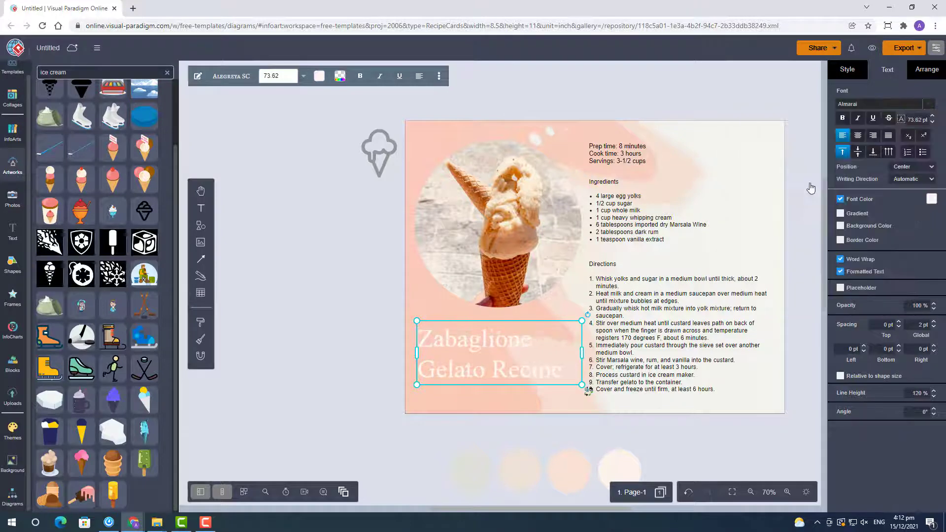
left_click(864, 103)
left_click(813, 250)
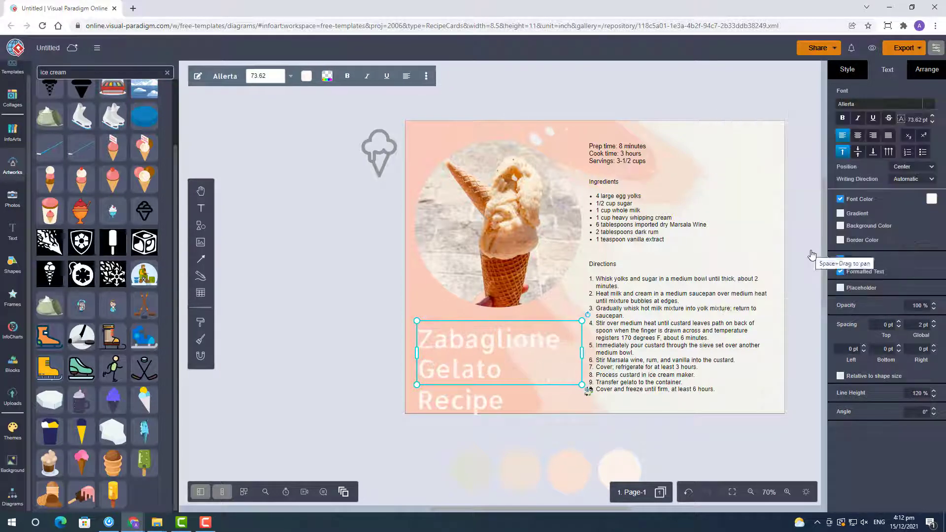
Narrow the title's text box slightly and try the Akaya Telivigala and Almendra fonts on it
mouse_move(582, 355)
left_mouse_down()
mouse_move(613, 357)
mouse_move(579, 355)
left_mouse_up()
left_click(900, 105)
scroll(797, 211, "up", 1)
left_click(822, 144)
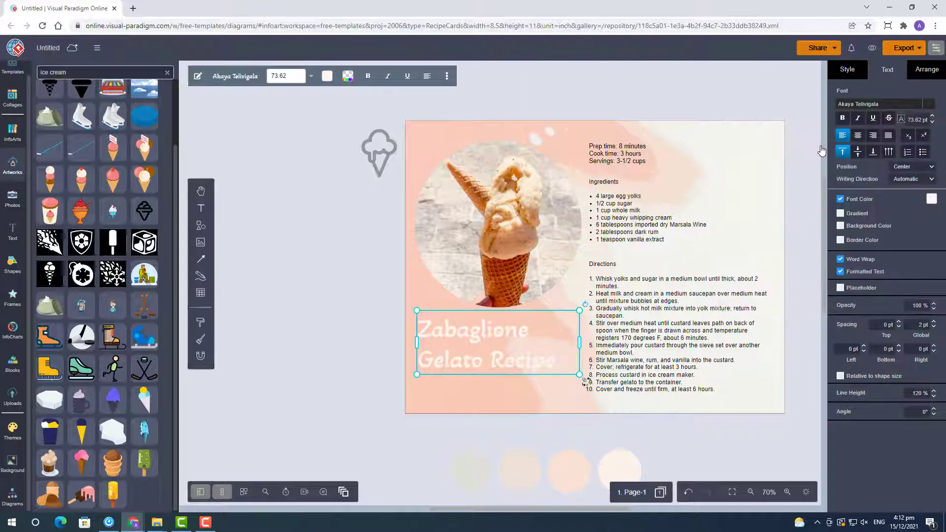
left_click(856, 105)
scroll(850, 193, "down", 5)
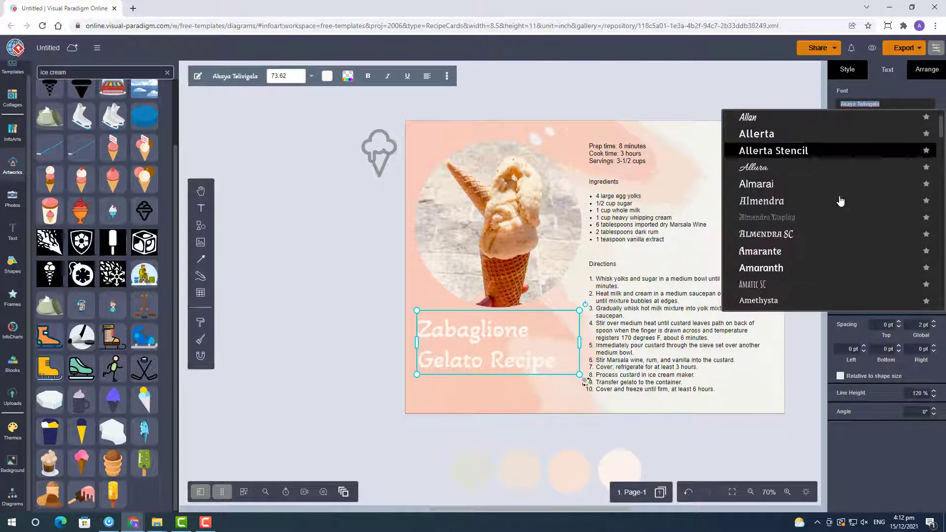
left_click(833, 202)
Set the title's font to Antonio and resize its text box so it wraps onto three lines at about 89 pt
left_click(866, 105)
scroll(860, 192, "down", 6)
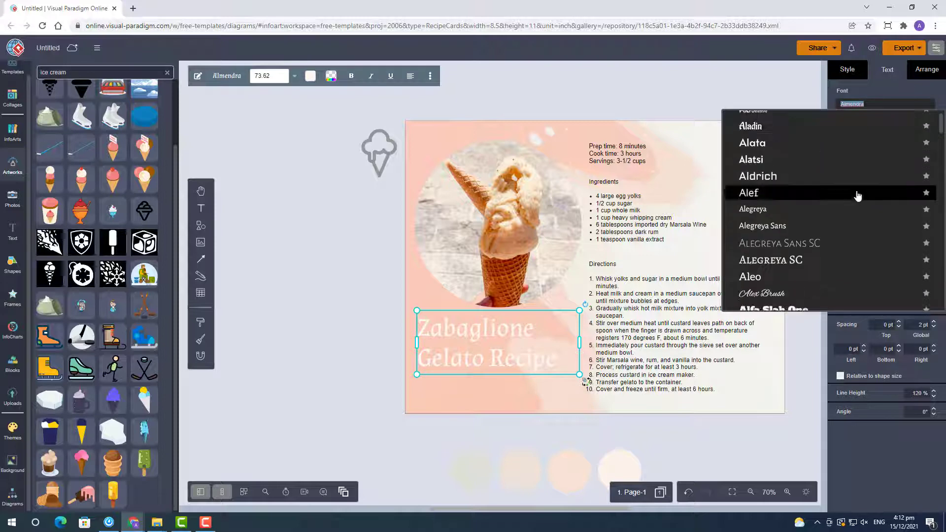
left_click(838, 207)
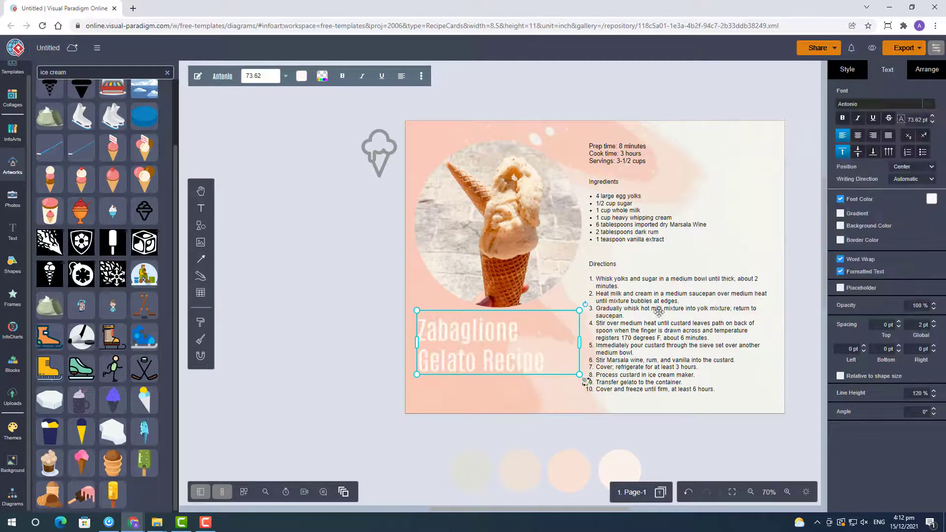
left_click_drag(579, 343, 545, 352)
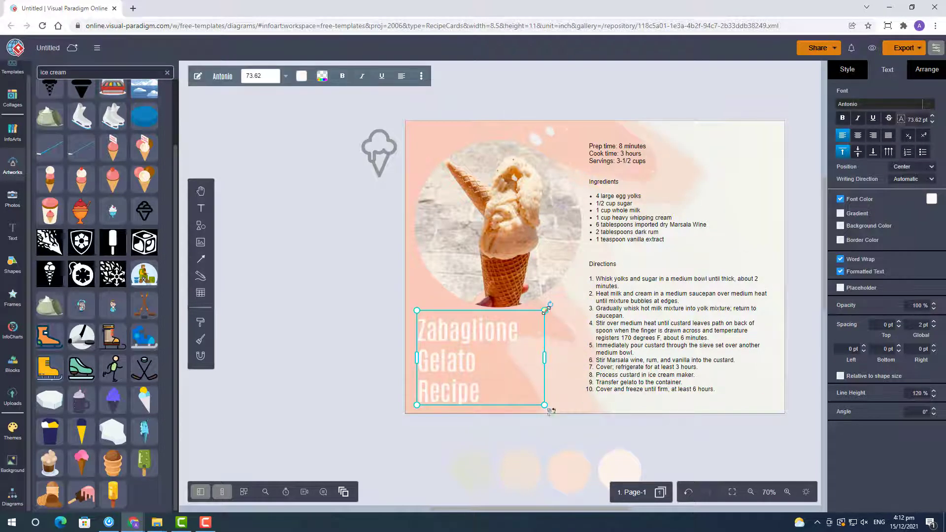
left_click_drag(545, 310, 569, 300)
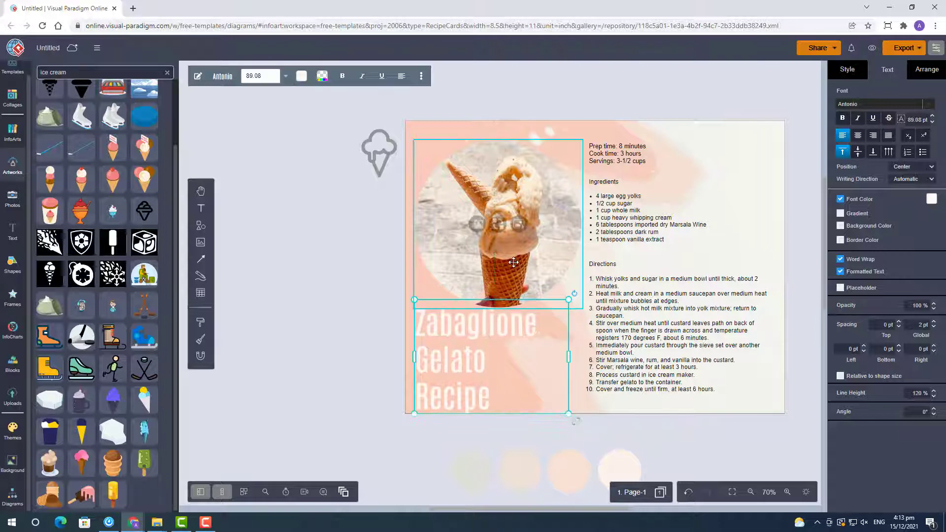
Move the circular cone photo and the three-line title slightly up on the page
double_click(454, 131)
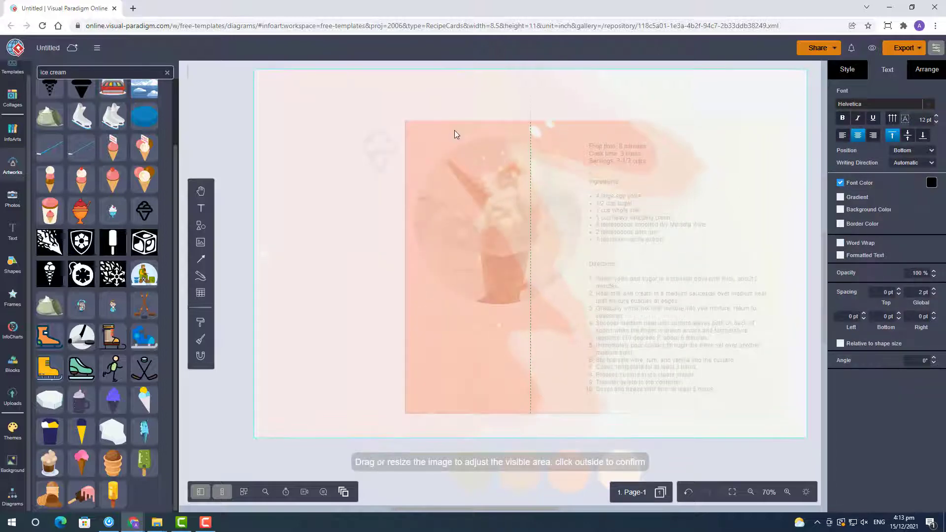
left_click(547, 446)
left_click_drag(484, 183, 484, 179)
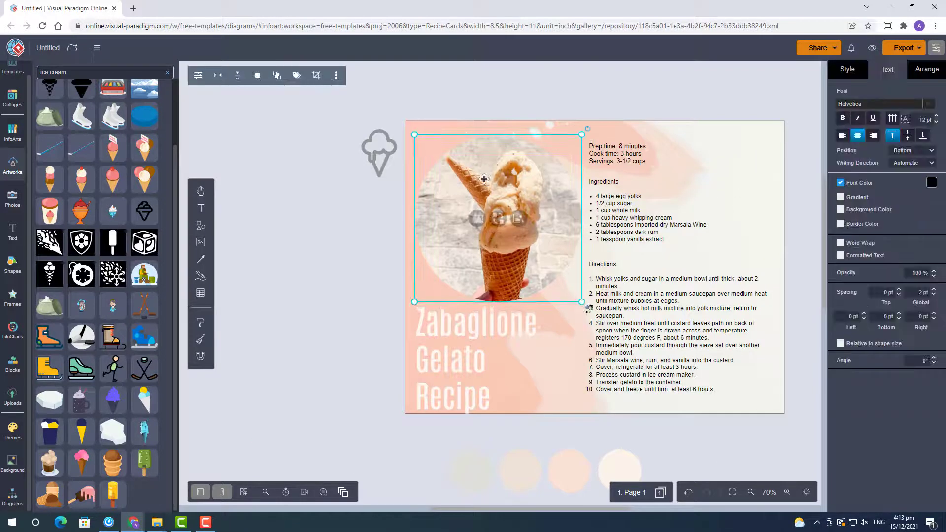
key("Up")
left_click(486, 329)
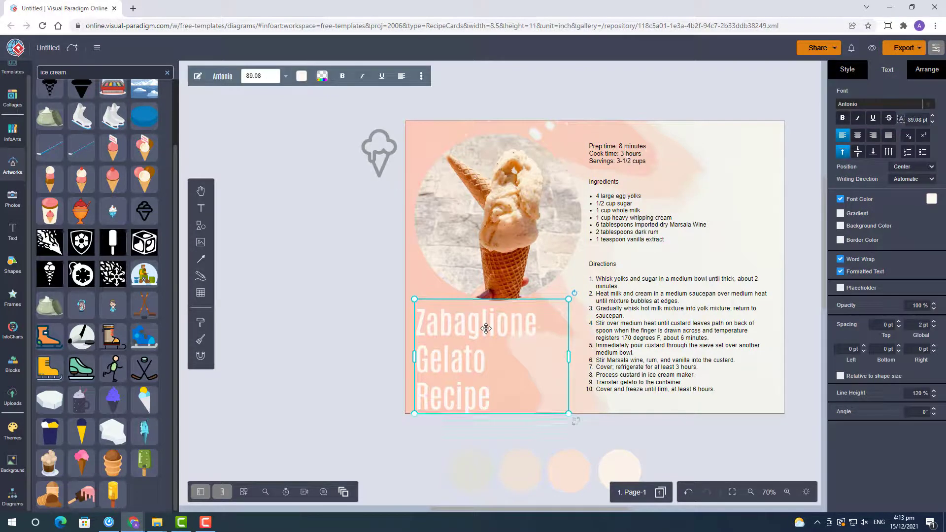
left_click(515, 435)
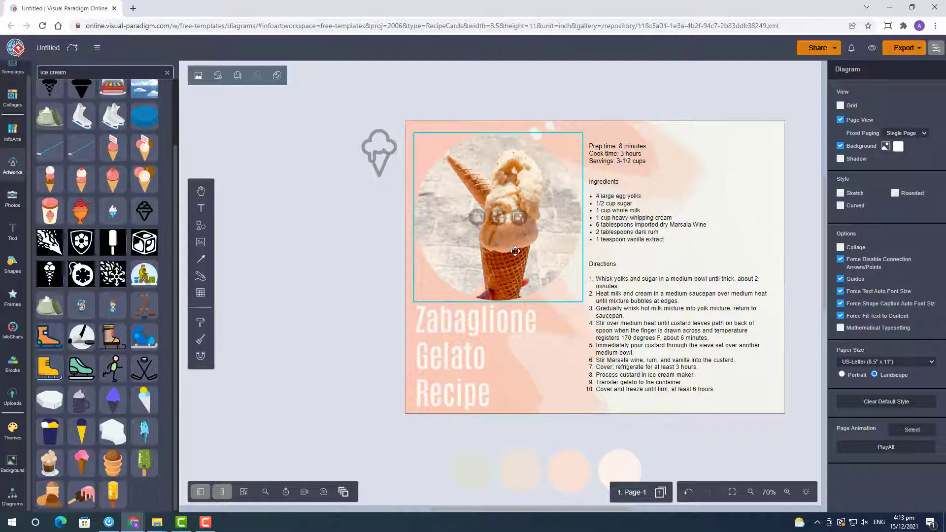
left_click(508, 283)
left_click(371, 359)
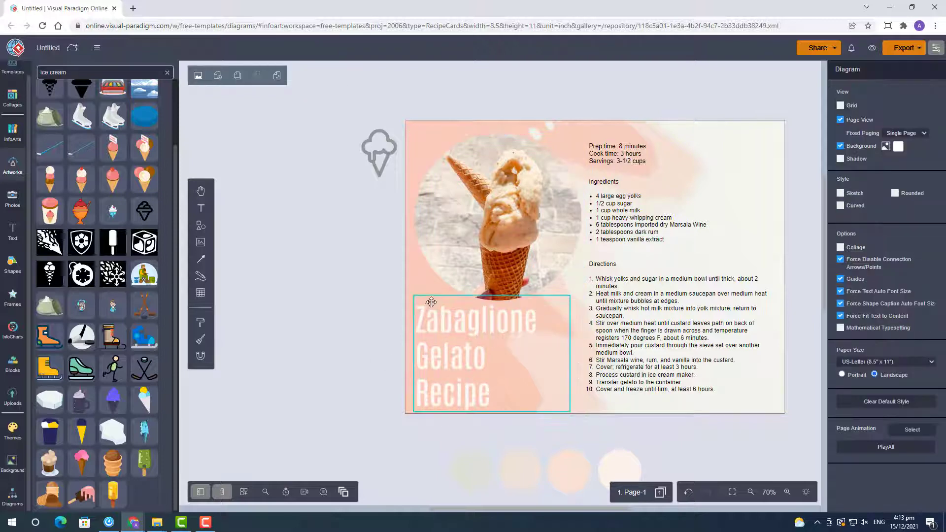
Add a circle shape about 522 pt wide over the cone photo and layer it behind the photo
left_click(6, 502)
left_click_drag(103, 431, 598, 264)
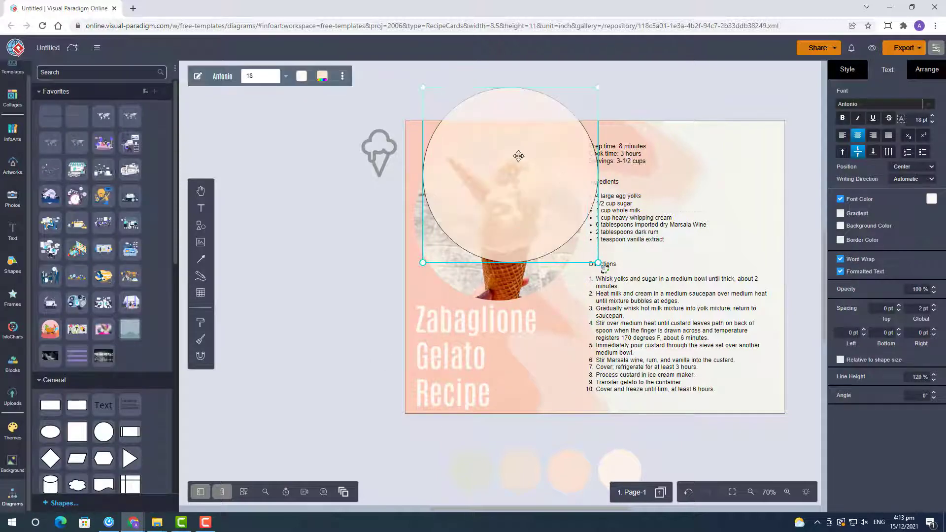
left_click_drag(518, 157, 484, 220)
left_click(922, 69)
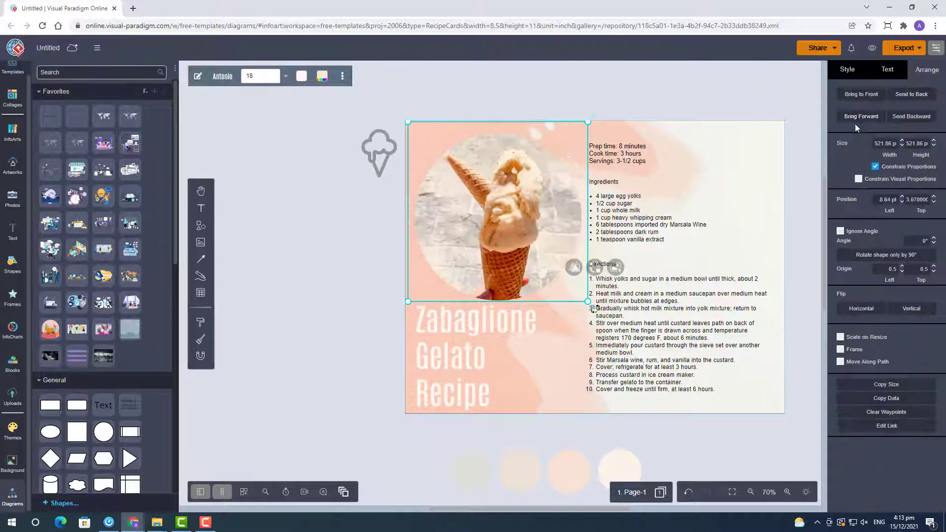
Centre the circle behind the cone photo and shrink it to about 504 pt so it forms a thin rim
left_click_drag(563, 127, 563, 132)
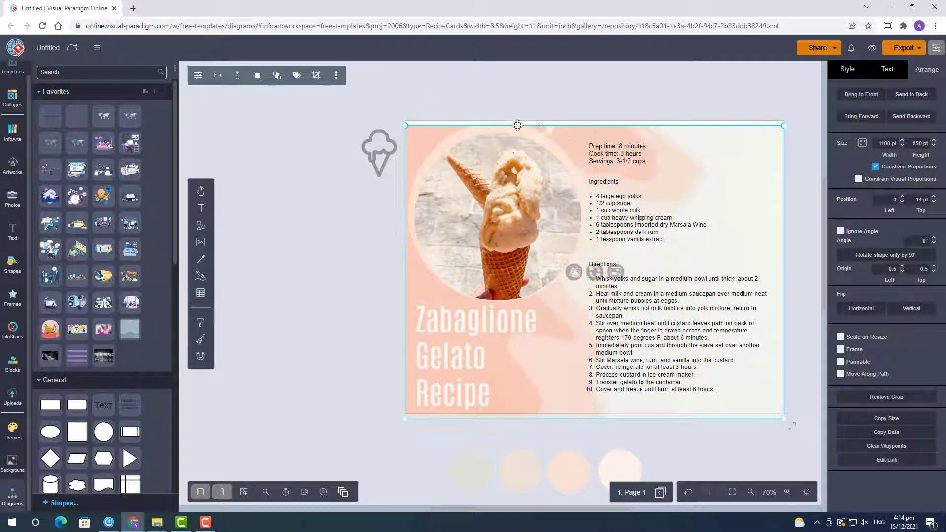
key("ctrl+z")
left_click_drag(501, 126, 501, 132)
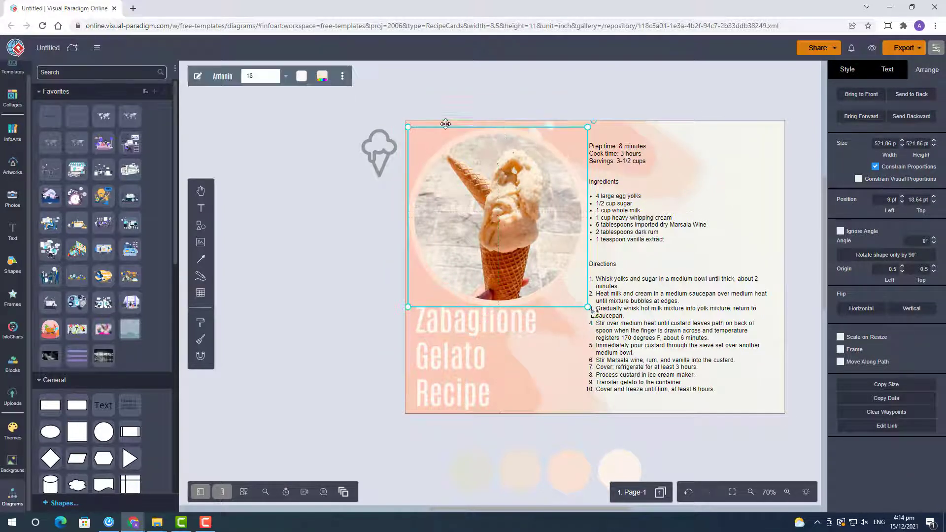
left_click(567, 147)
left_click_drag(567, 147, 568, 142)
key("ctrl+z")
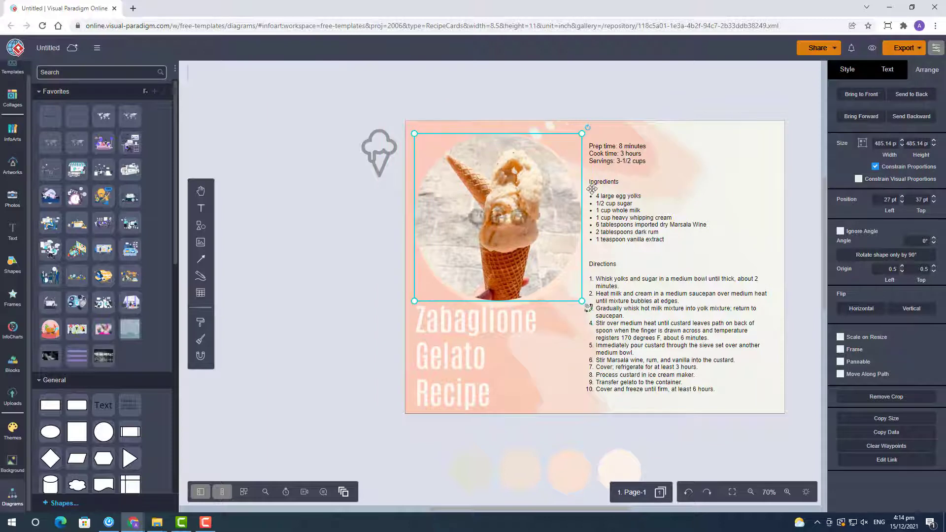
left_click(583, 205)
left_click_drag(583, 206, 580, 201)
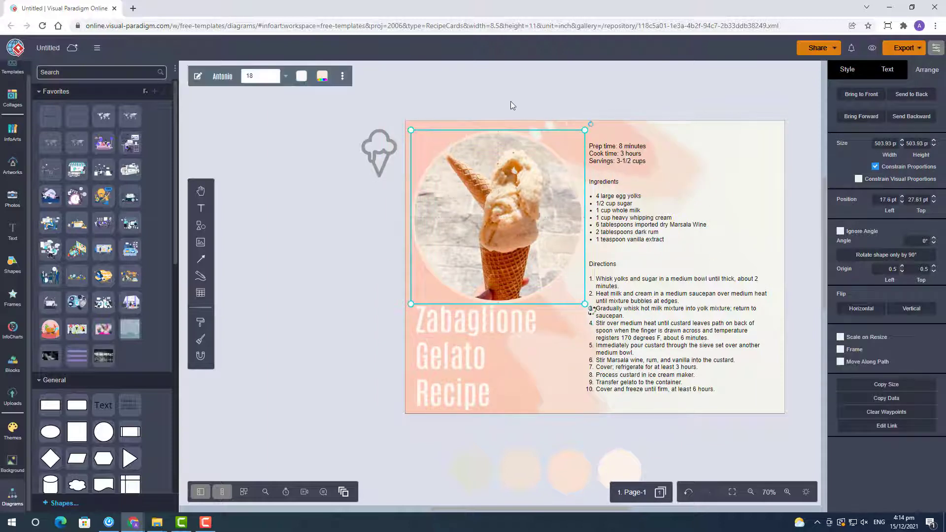
left_click(515, 101)
Set the title's line height to 110 % and move the title slightly down
left_click(461, 369)
left_click(888, 71)
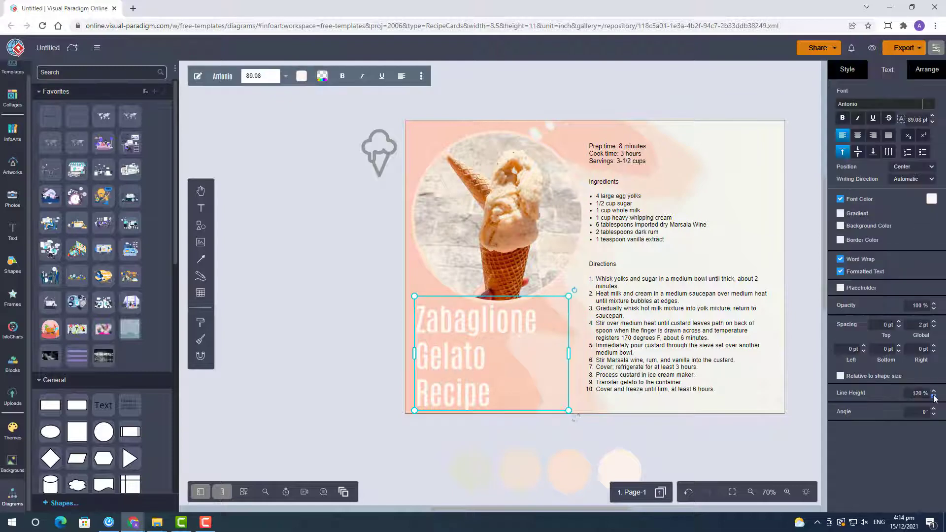
left_click(934, 396)
left_click(934, 391)
left_click_drag(459, 374, 459, 379)
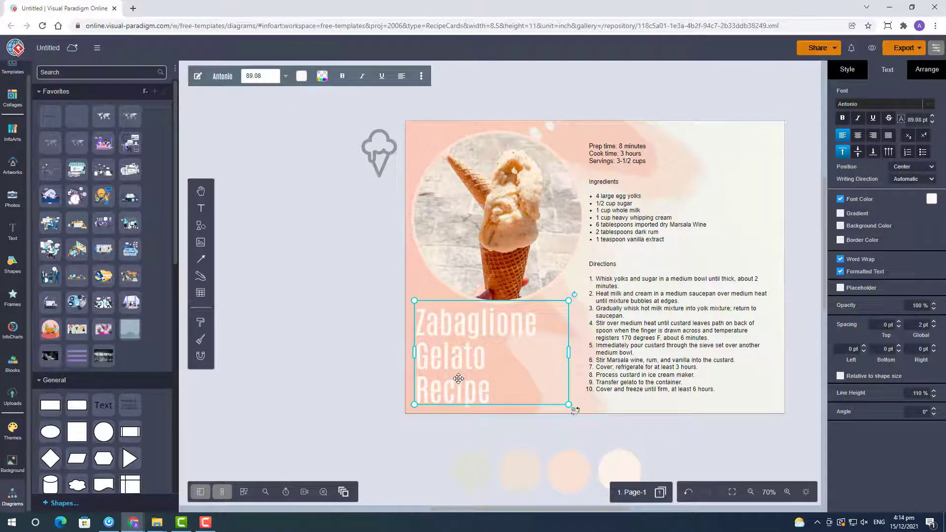
left_click(396, 304)
Place the ice cream cone icon beside the last lines of the title and recolour it near-white
left_click(634, 153)
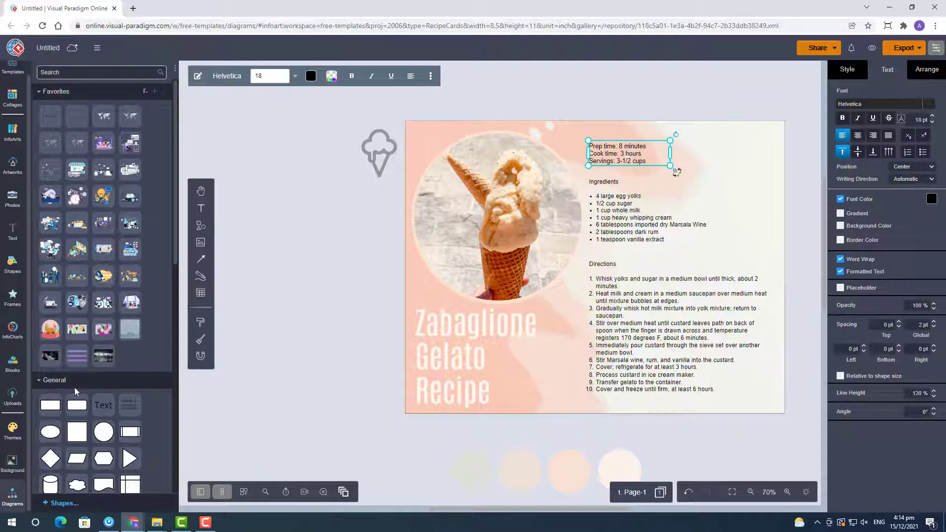
left_click_drag(379, 151, 541, 348)
left_click(847, 69)
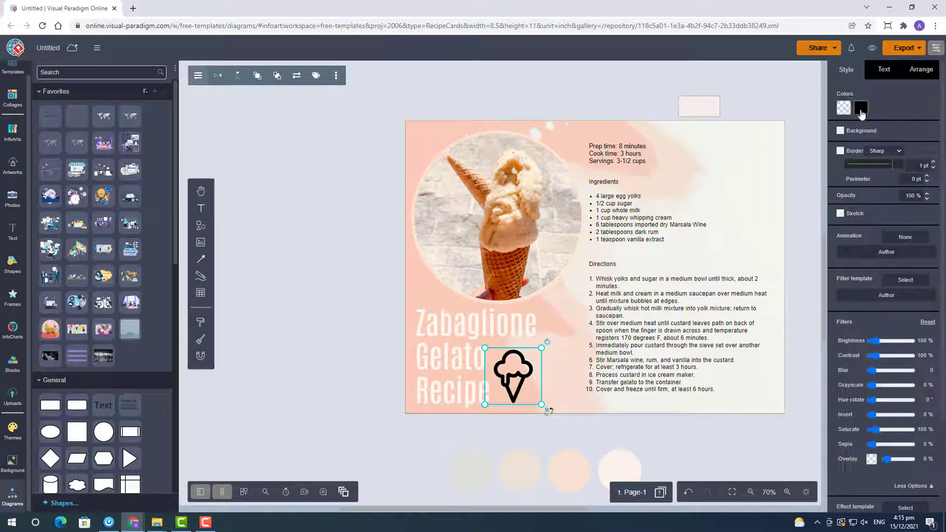
left_click(861, 109)
left_click(893, 122)
left_click(719, 451)
scroll(453, 501, "right", 2)
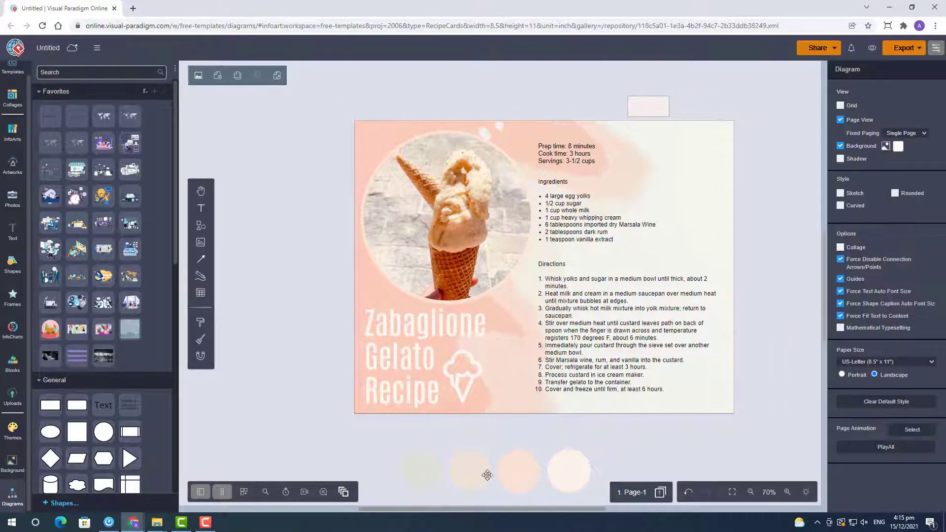
left_click(463, 377)
Stretch the pale pink rectangle to about 578 × 764 pt across the recipe text and layer it behind the text
left_click(649, 106)
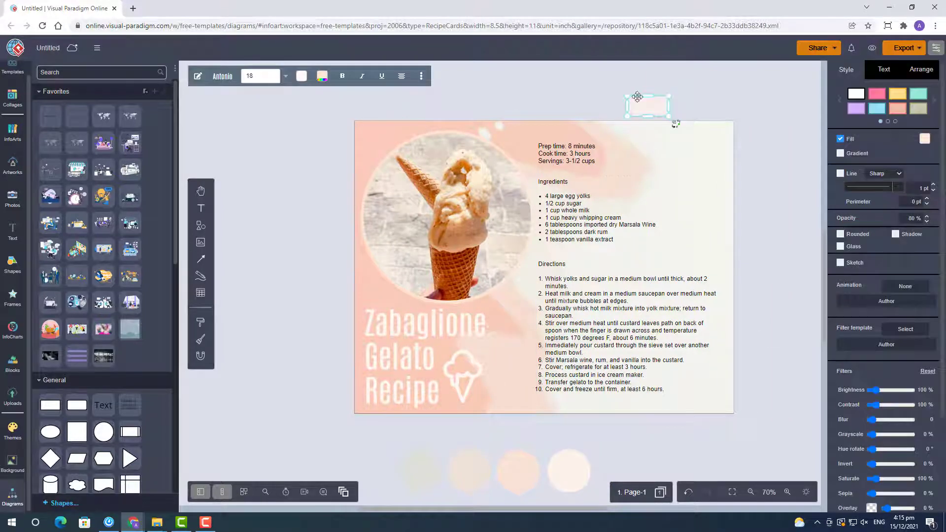
left_click_drag(637, 97, 532, 148)
left_click_drag(636, 159, 634, 400)
left_click_drag(713, 143, 714, 145)
left_click_drag(320, 123, 598, 316)
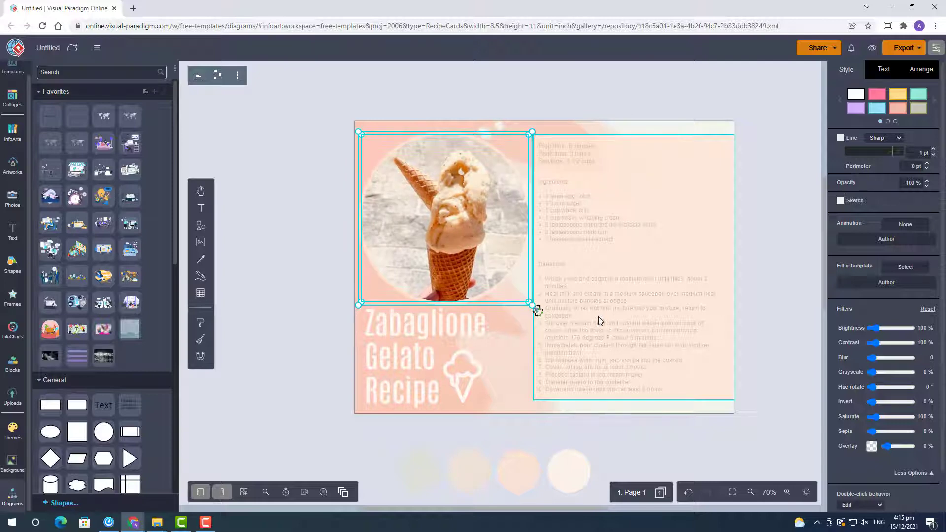
left_click(698, 244)
left_click(922, 70)
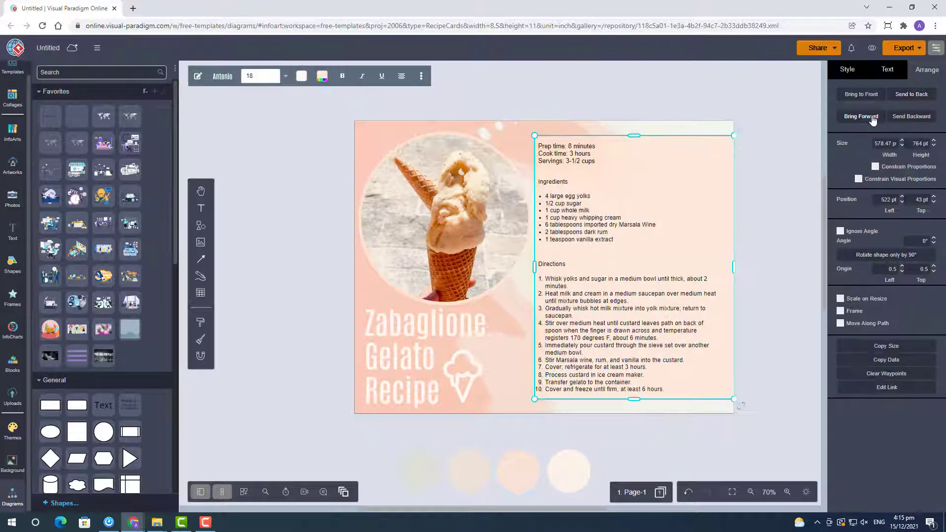
Shift the prep details, ingredients and directions blocks right within the rectangle, lowering the prep details and ingredients slightly
left_click_drag(570, 162, 572, 169)
left_click_drag(572, 207, 574, 214)
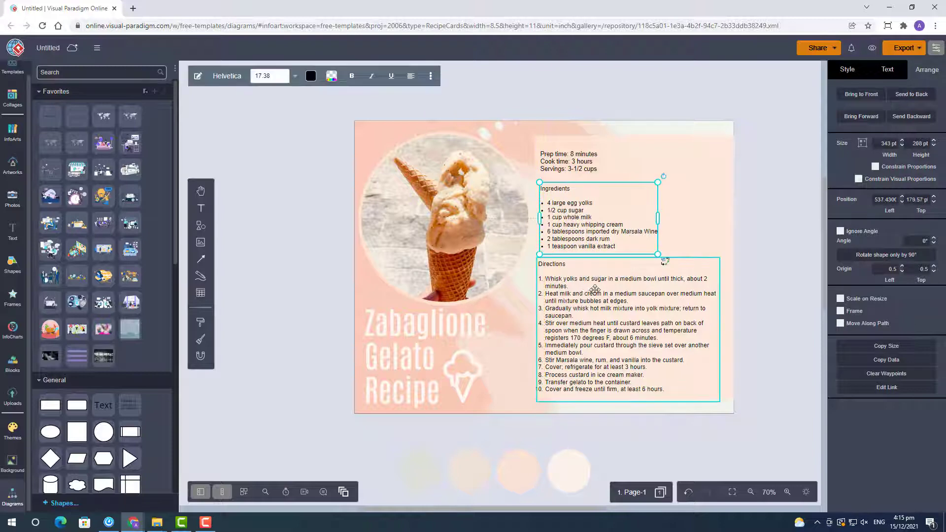
left_click_drag(587, 291, 589, 288)
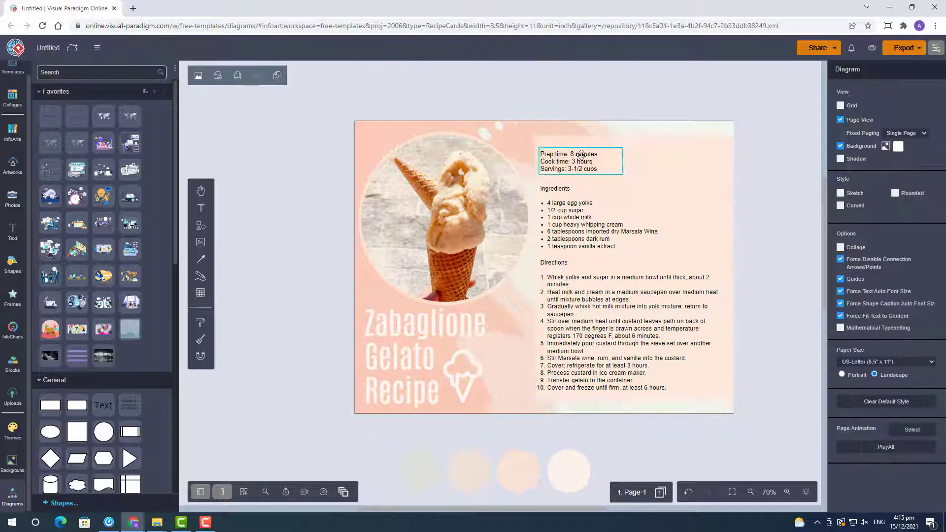
left_click_drag(572, 155, 572, 159)
left_click(587, 215, "shift")
left_click(612, 315, "shift")
left_click_drag(612, 321, 588, 312)
Lower the rectangle's top edge to just above the prep details and nudge the three text blocks down
left_click(638, 142)
left_click_drag(634, 135, 634, 149)
left_click(584, 167)
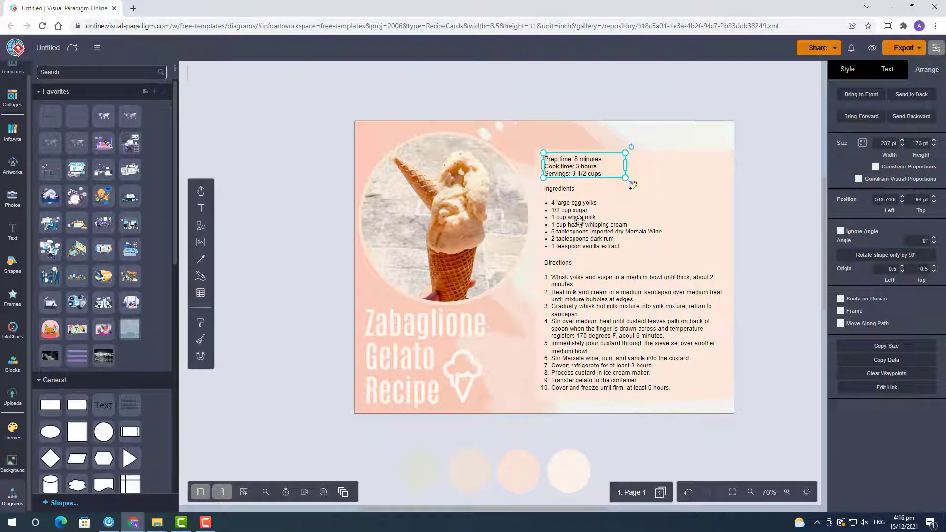
left_click(578, 218, "shift")
left_click(609, 300, "shift")
key("Down")
key("Down")
key("Down")
key("Down")
Align the text of the three recipe blocks vertically to the middle and nudge the blocks slightly down
left_click(888, 69)
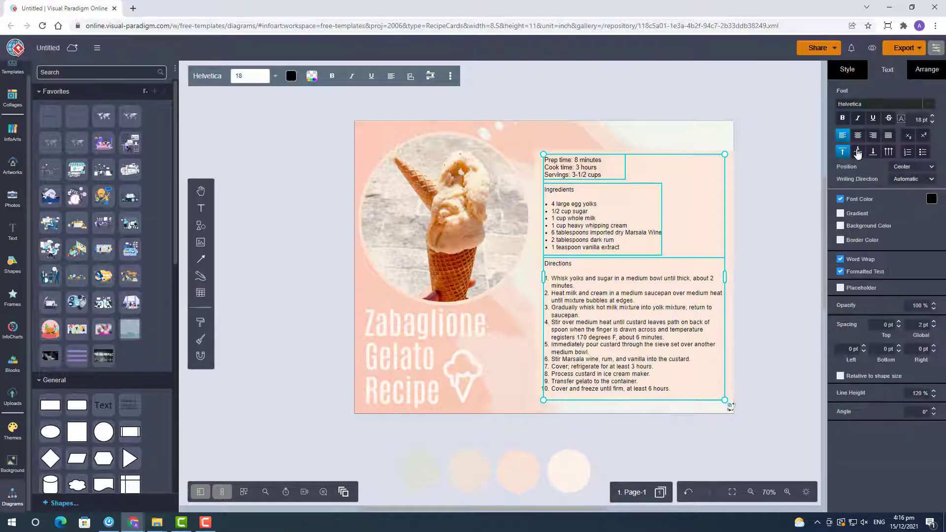
left_click(857, 152)
left_click(858, 153)
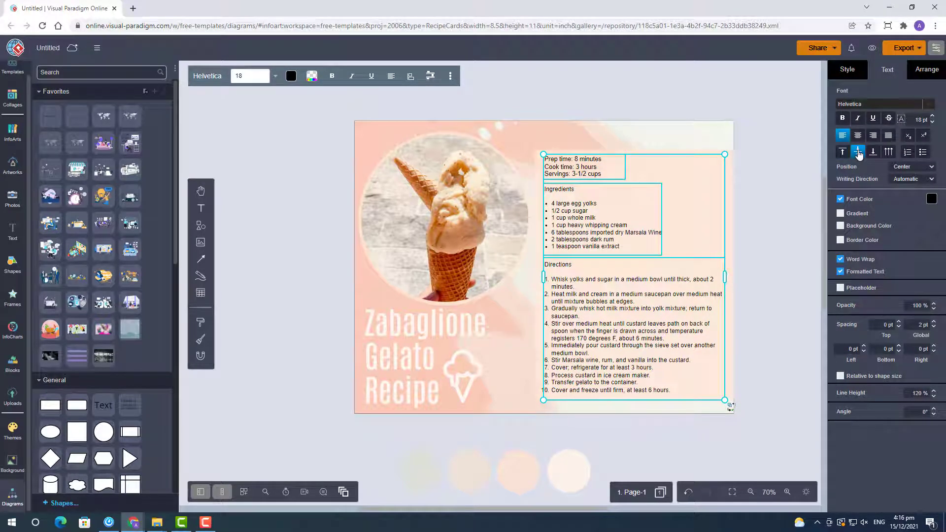
left_click_drag(594, 303, 594, 304)
left_click(775, 419)
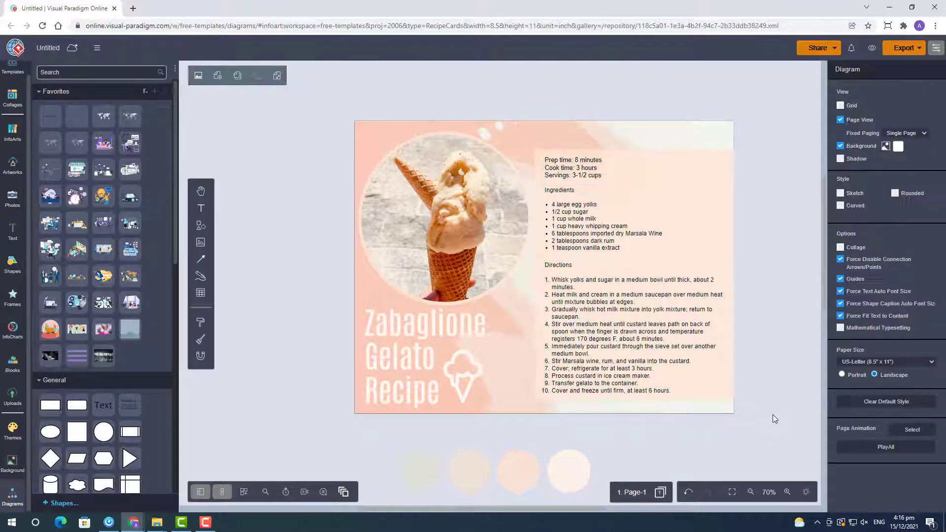
Move the pale peach rectangle and its three recipe text blocks together slightly up and right
left_click_drag(773, 415, 528, 134)
left_click_drag(622, 240, 626, 232)
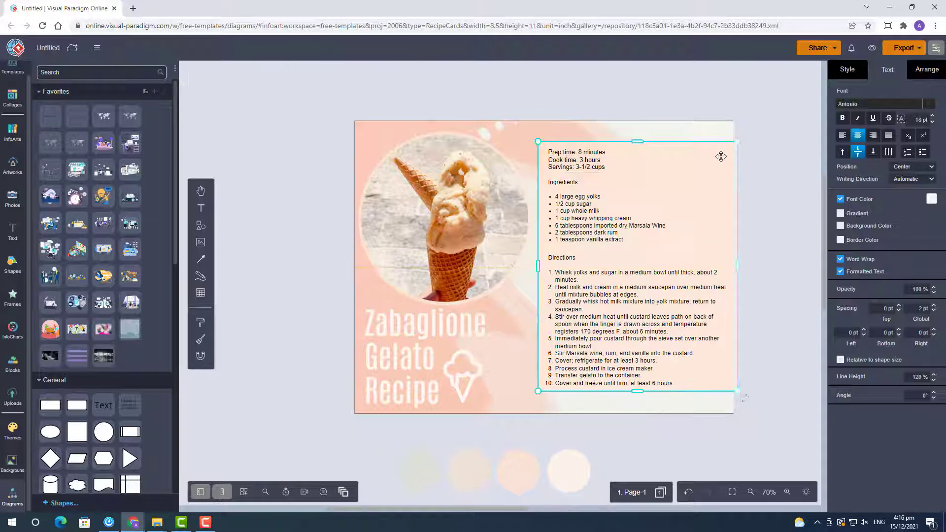
Try salmon and sage green fills on the recipe rectangle and set it back to pale peach
left_click(926, 140)
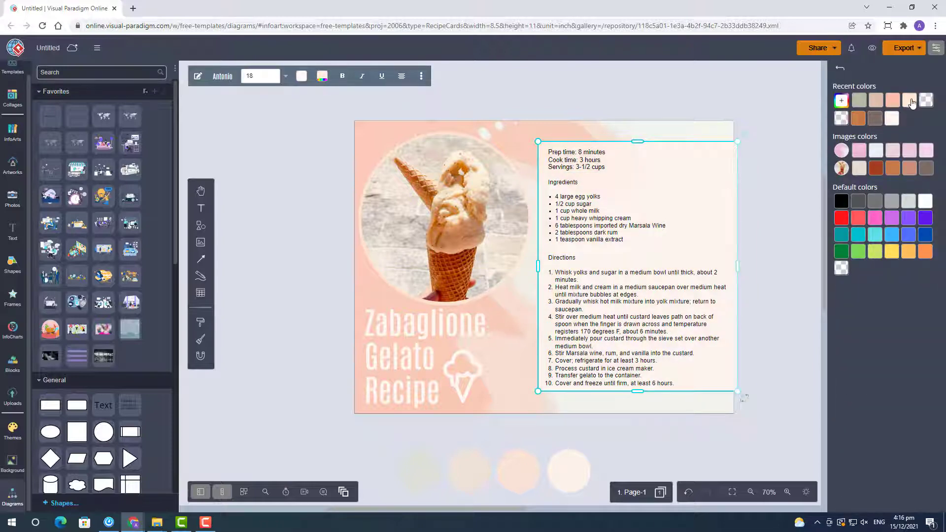
left_click(893, 101)
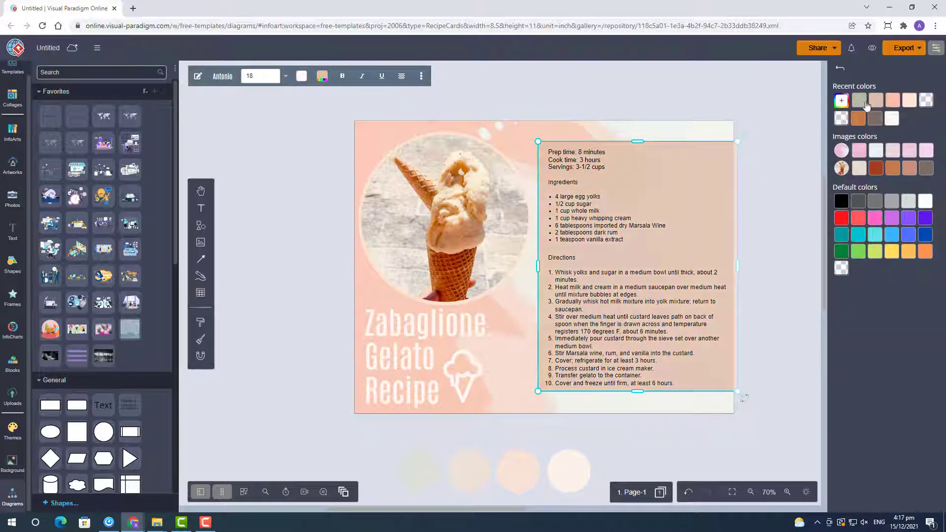
left_click(861, 102)
left_click(909, 102)
left_click(799, 142)
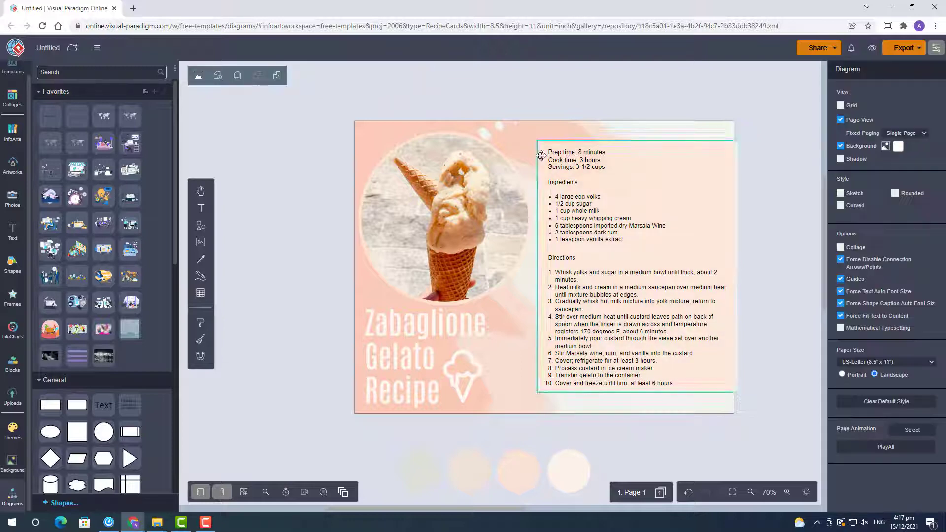
Try sage green and pale peach as the font colour of the prep details, ingredients and directions blocks
left_click(559, 158)
left_click(578, 221, "shift")
left_click(613, 339, "shift")
left_click(887, 70)
left_click(931, 198)
left_click(859, 102)
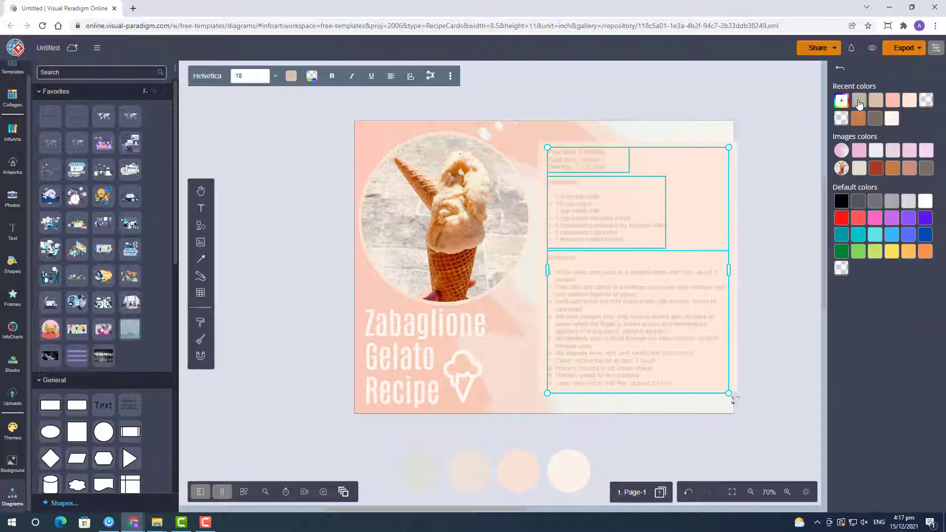
left_click(907, 103)
Try sage green and tan fills on the rectangle behind the pale text and return it to pale peach
left_click(725, 163)
left_click(845, 71)
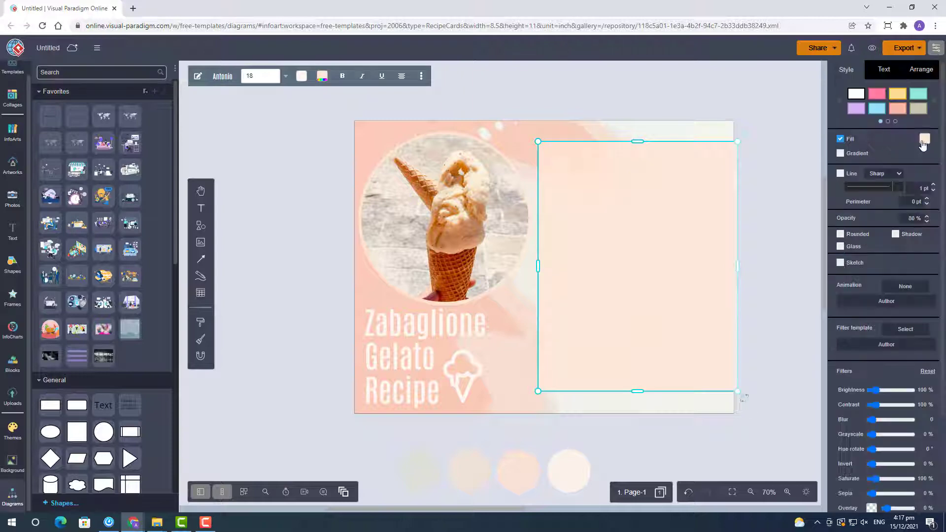
left_click(926, 140)
left_click(860, 102)
left_click(876, 102)
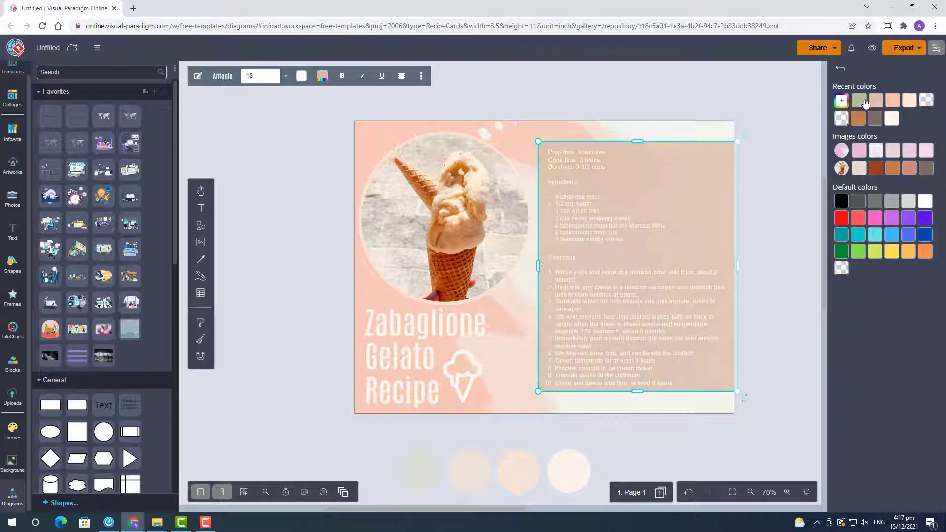
left_click(863, 103)
left_click(905, 103)
Set the font colour of the prep details, ingredients and directions blocks to greyish brown
left_click(591, 160)
left_click(595, 237, "shift")
left_click(655, 291, "shift")
left_click(888, 69)
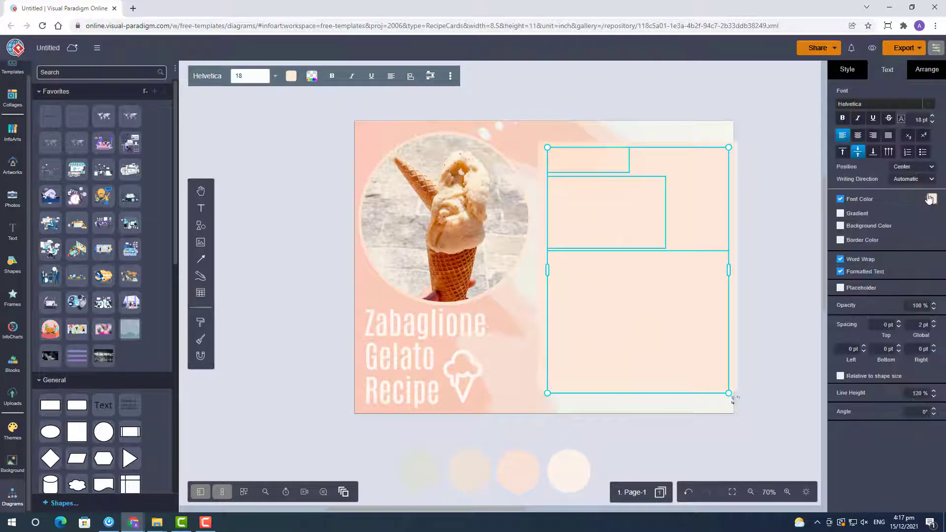
left_click(931, 198)
left_click(846, 165)
left_click(786, 177)
Change the font of the three recipe text blocks to Abel
left_click(616, 155)
left_click(608, 232, "shift")
left_click(641, 290, "shift")
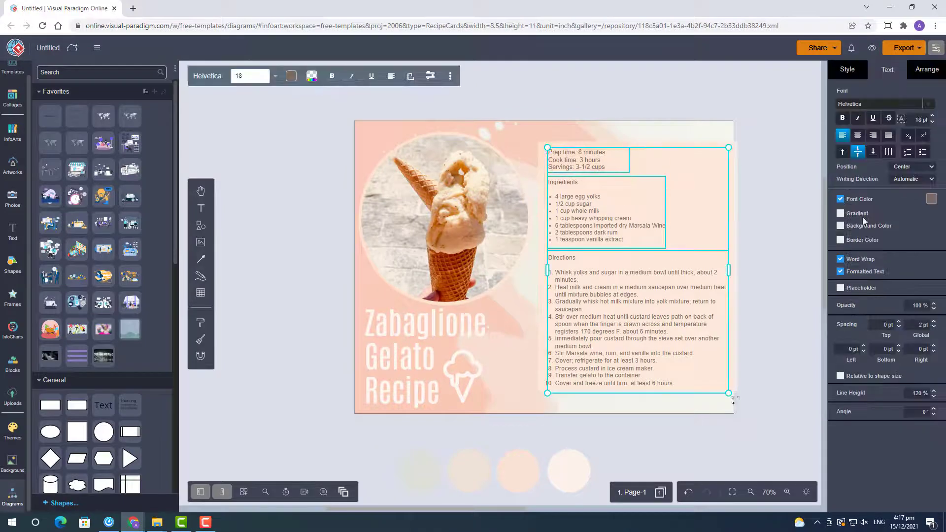
left_click(882, 104)
left_click(765, 173)
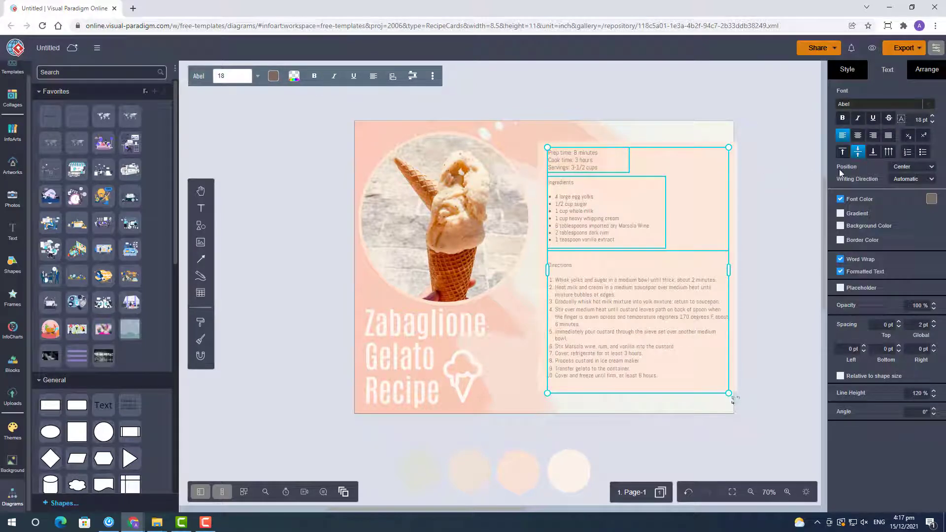
Try bold on the three recipe blocks, switch it off again and check the font colour options
left_click(842, 119)
left_click(843, 120)
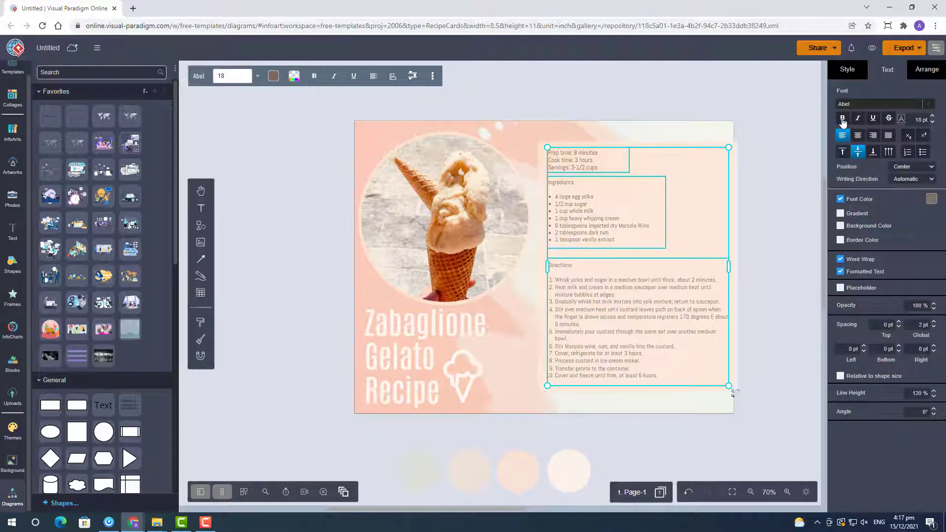
left_click(932, 199)
left_click(858, 72)
Try the Antonio font on the three recipe blocks and undo it
left_click(868, 104)
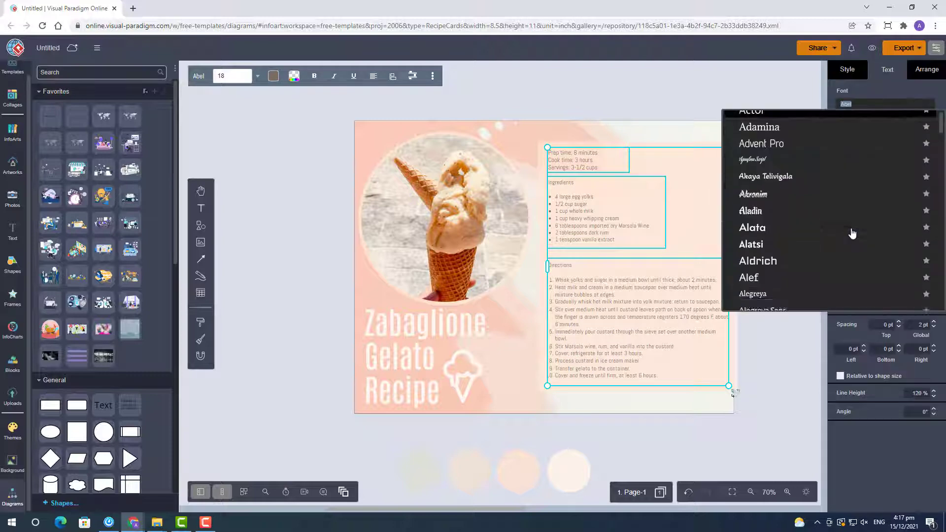
scroll(857, 229, "down", 2)
scroll(856, 227, "down", 6)
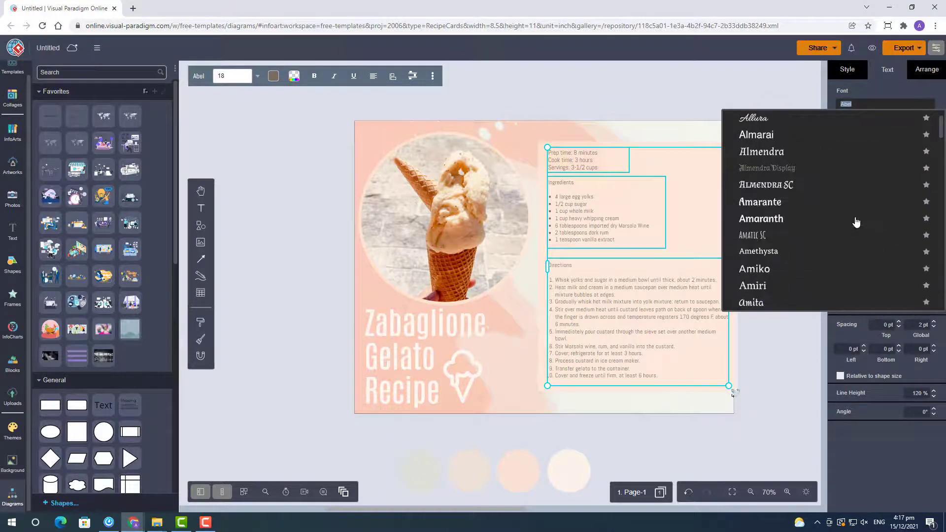
scroll(856, 222, "down", 3)
left_click(810, 210)
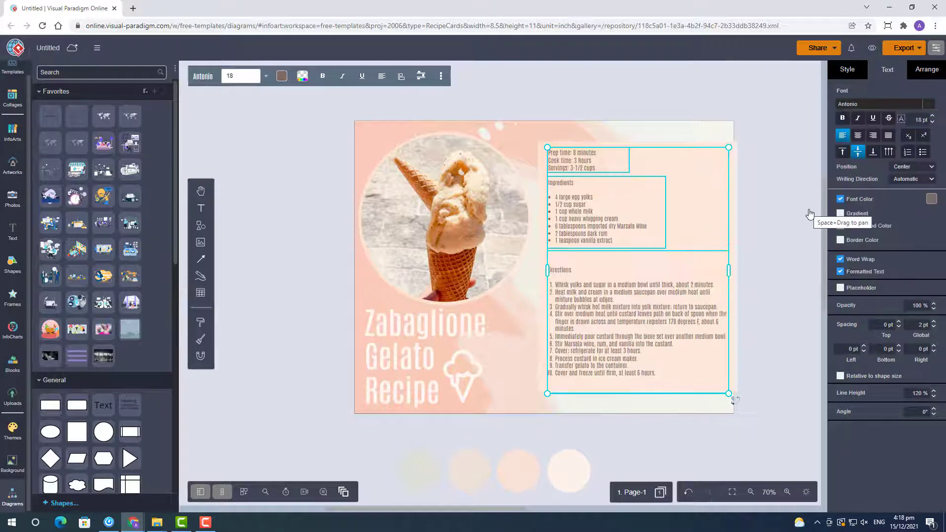
key("ctrl+z")
Try the Asap font on the three recipe blocks and set them back to Abel
left_click(913, 104)
scroll(847, 219, "down", 20)
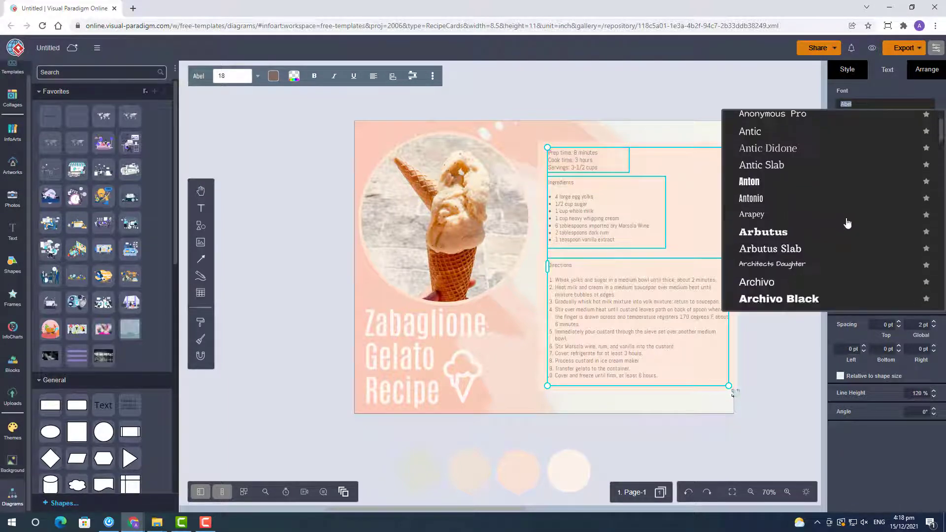
left_click(847, 200)
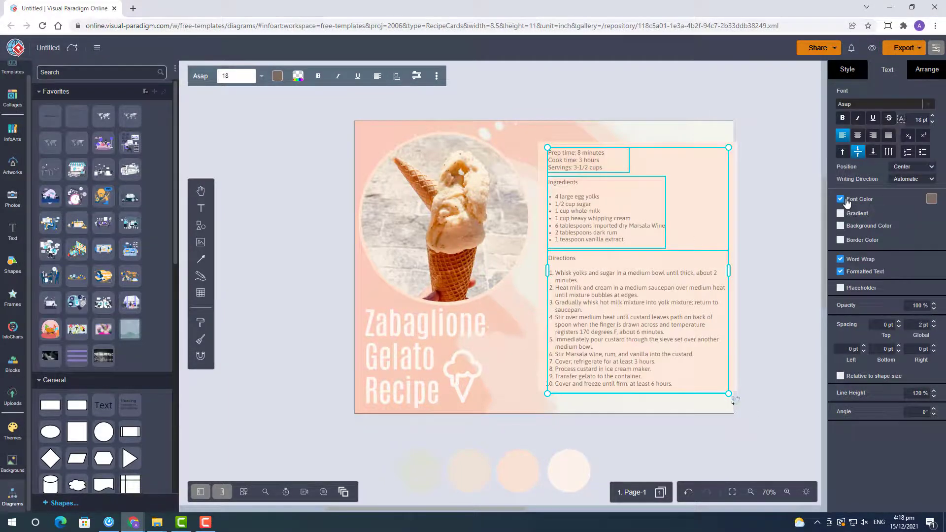
left_click(858, 106)
left_click(762, 174)
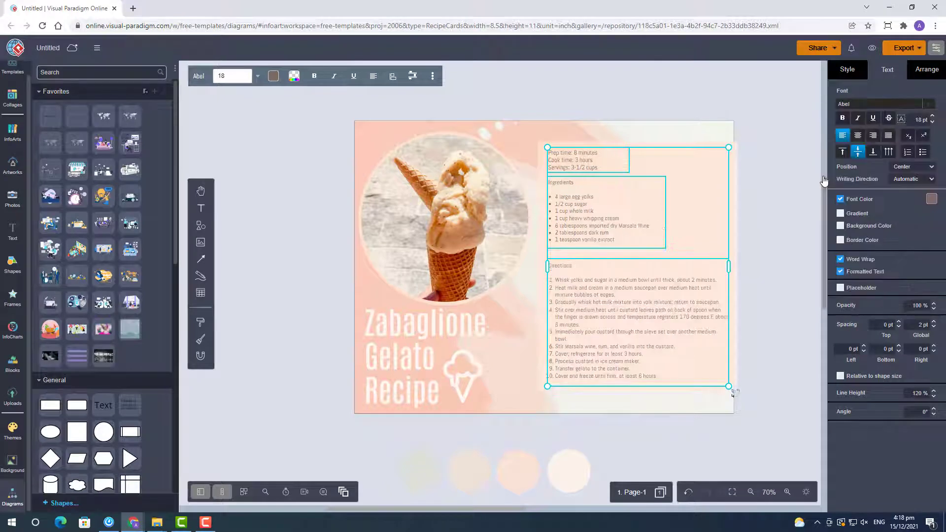
Make the "Ingredients" and "Directions" headings bold
double_click(602, 197)
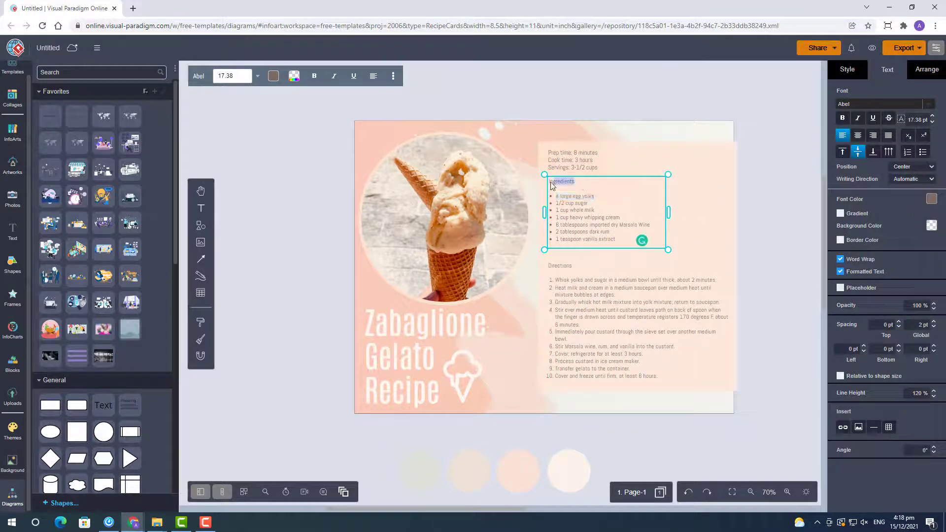
triple_click(577, 268)
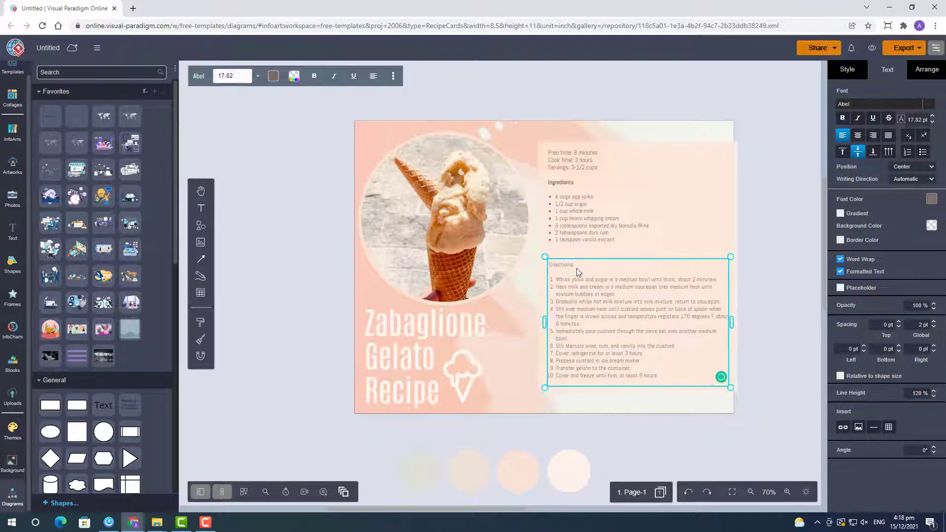
left_click(842, 118)
left_click(774, 140)
Make the "Prep time", "Cook time" and "Servings" labels bold in the prep details block
left_click(625, 171)
left_click(572, 159)
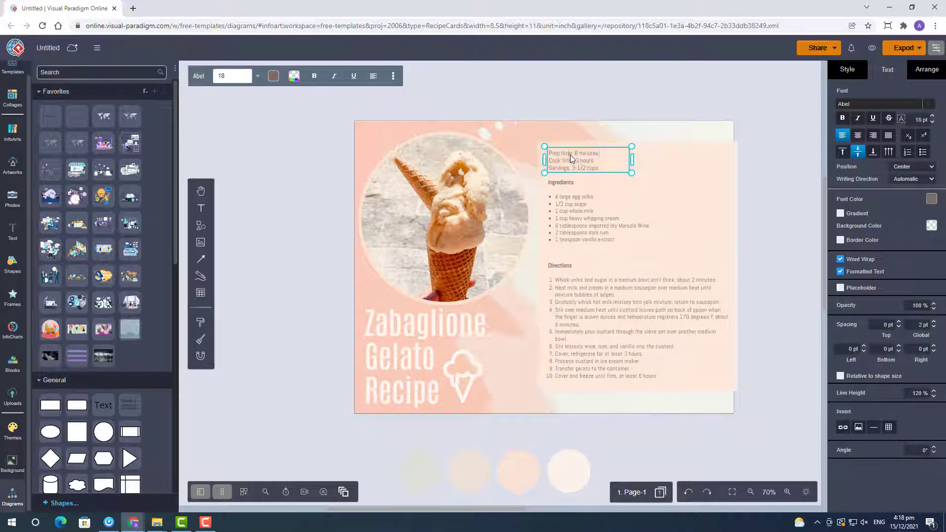
key("ctrl+b")
left_click(573, 162)
key("ctrl+b")
left_click(569, 171)
key("ctrl+b")
left_click(789, 161)
Set the font size of the prep details, ingredients and directions blocks to 19 pt
scroll(797, 223, "up", 1)
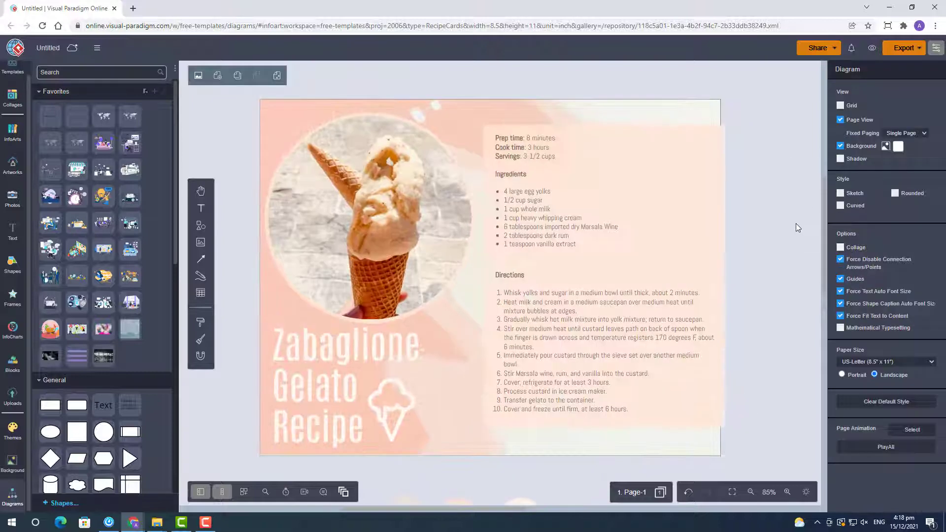
left_click(600, 305)
left_click(599, 197, "shift")
left_click(542, 148, "shift")
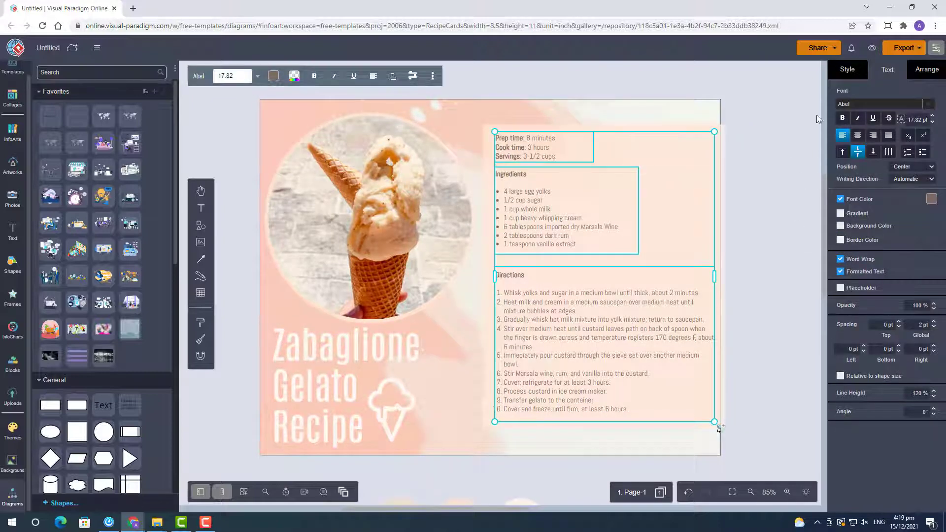
left_click(933, 116)
left_click(933, 117)
left_click(934, 116)
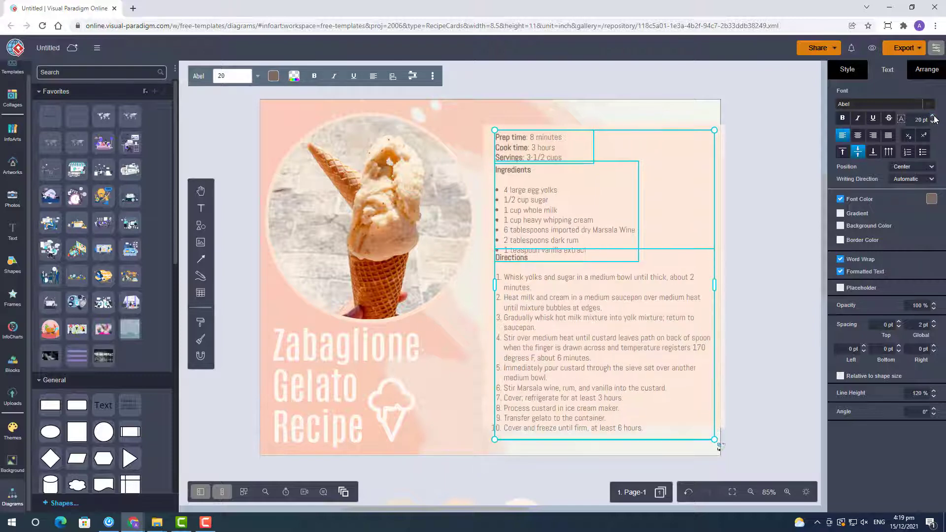
key("ctrl+z")
left_click(772, 280)
Nudge the ingredients block slightly down between the prep details and the directions
left_click(629, 293)
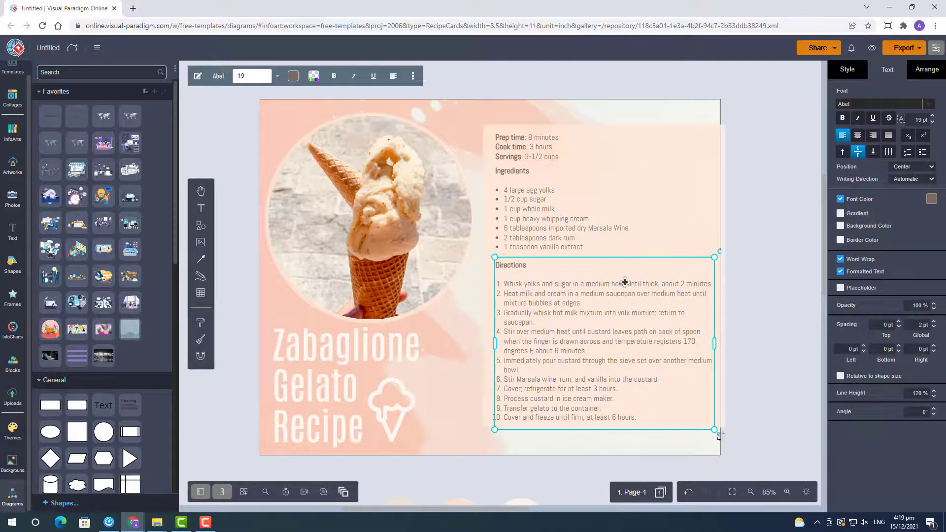
left_click(538, 212)
left_click(814, 338)
left_click(546, 201)
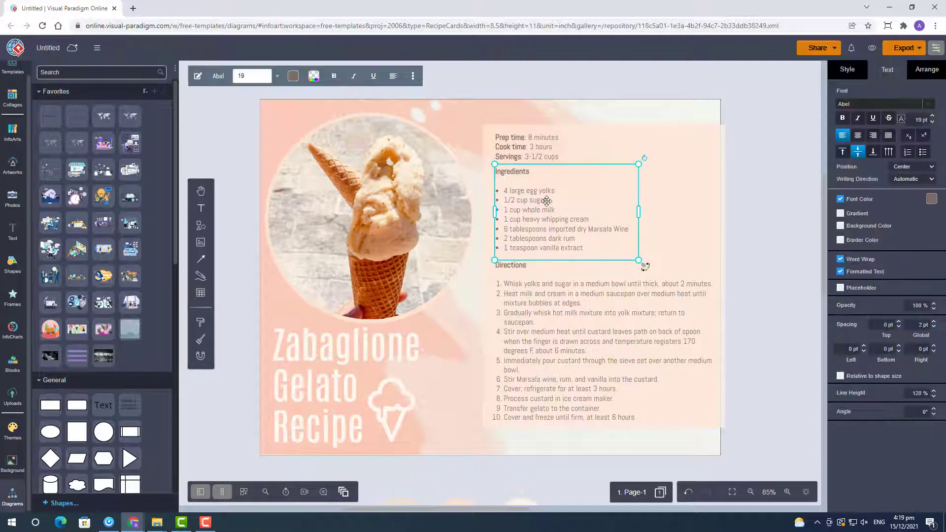
key("Down")
left_click(766, 217)
Shift the three recipe text blocks together slightly left and up within the rectangle
left_click(543, 151)
left_click(558, 216, "shift")
left_click(584, 326, "shift")
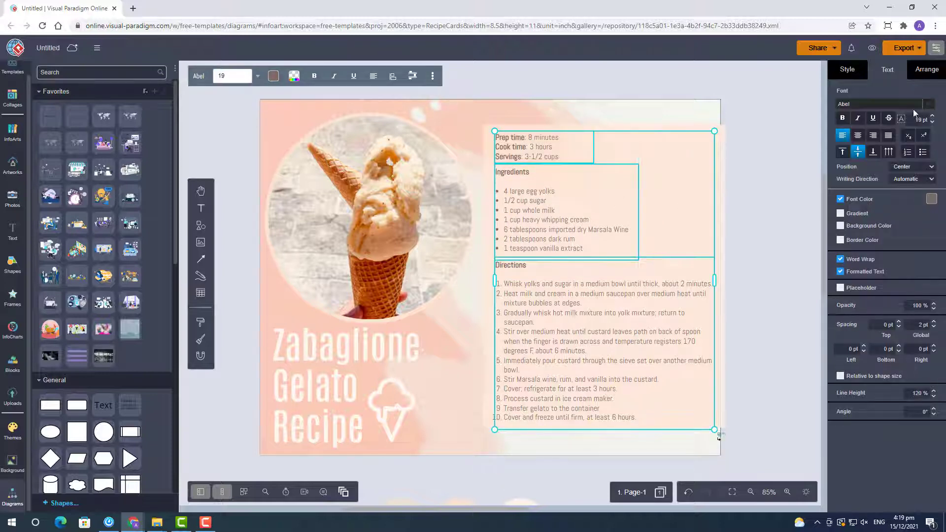
left_click(927, 69)
left_click_drag(535, 201, 530, 198)
Nudge the rectangle and its text together and pull the rectangle's right edge in to the page edge
left_click_drag(767, 438, 489, 113)
left_click_drag(592, 202, 591, 201)
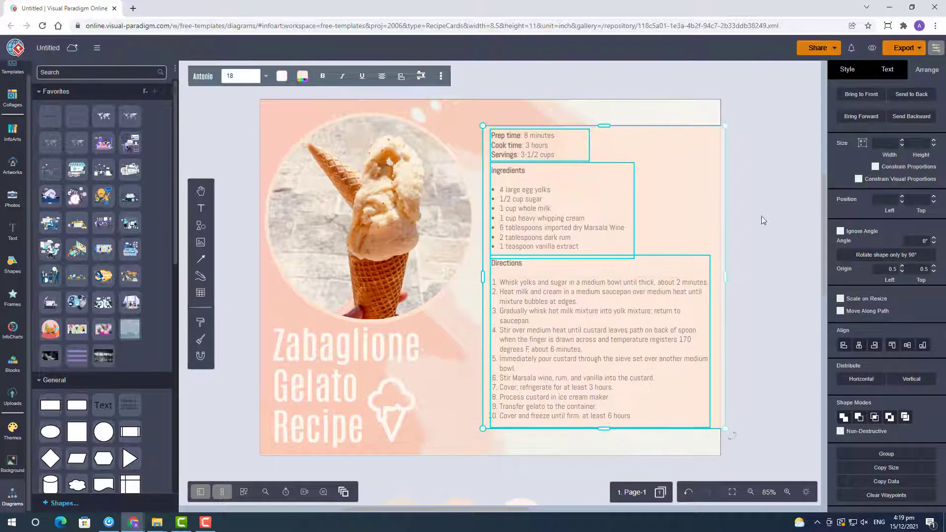
left_click(723, 271)
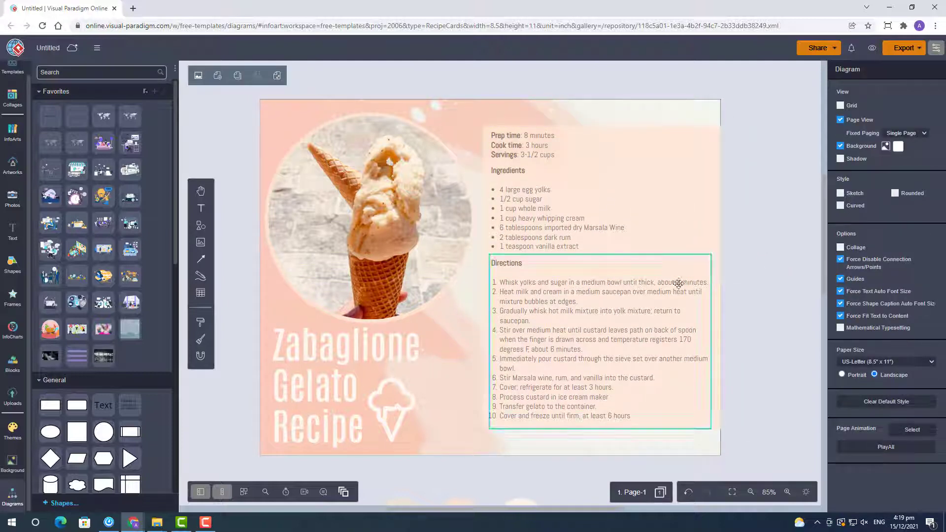
Undo a stray move of the prep details block and try an off-white font colour on the three recipe blocks
left_click_drag(515, 157, 508, 165)
key("ctrl+z")
left_click(551, 211, "shift")
left_click(597, 330, "shift")
left_click(888, 70)
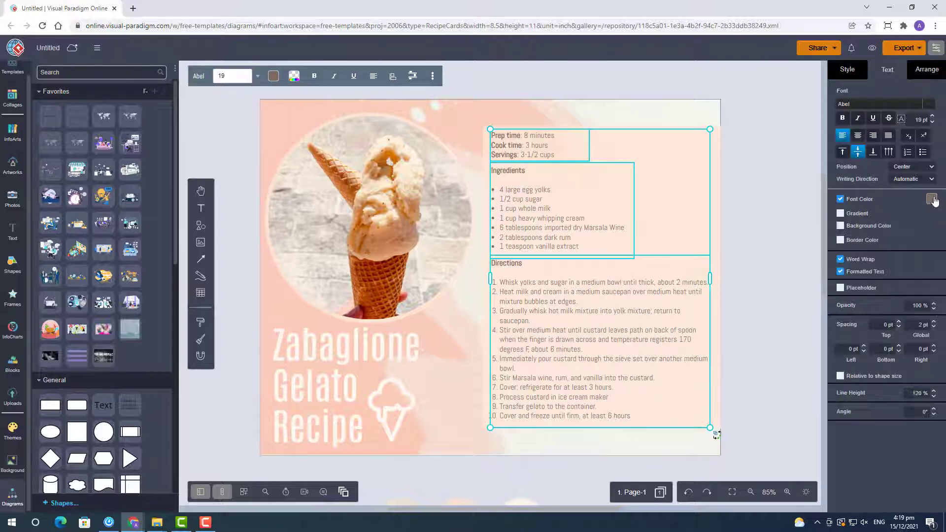
left_click(933, 201)
left_click(889, 119)
left_click(744, 141)
Try a greyish-brown font colour and darker recent fills such as salmon on the rectangle behind the recipe text
left_click(716, 144)
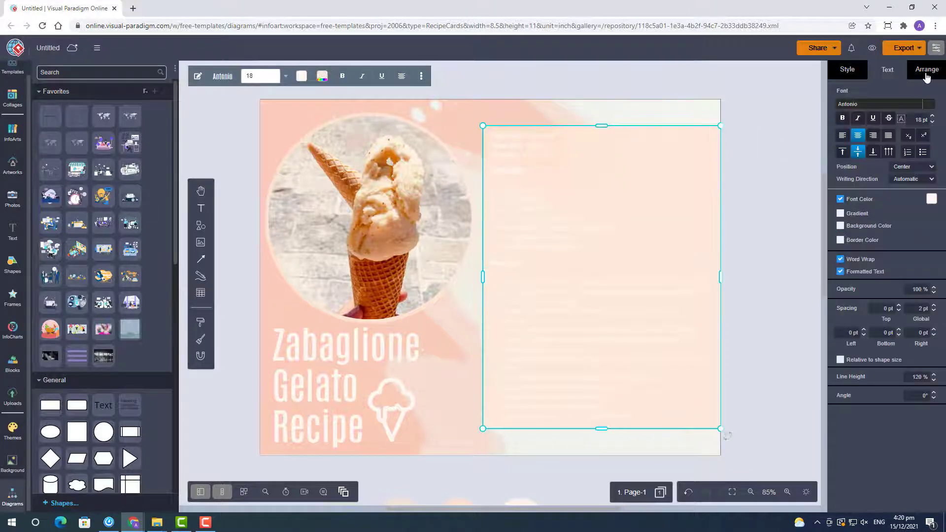
left_click(932, 199)
left_click(840, 68)
left_click(846, 70)
left_click(925, 139)
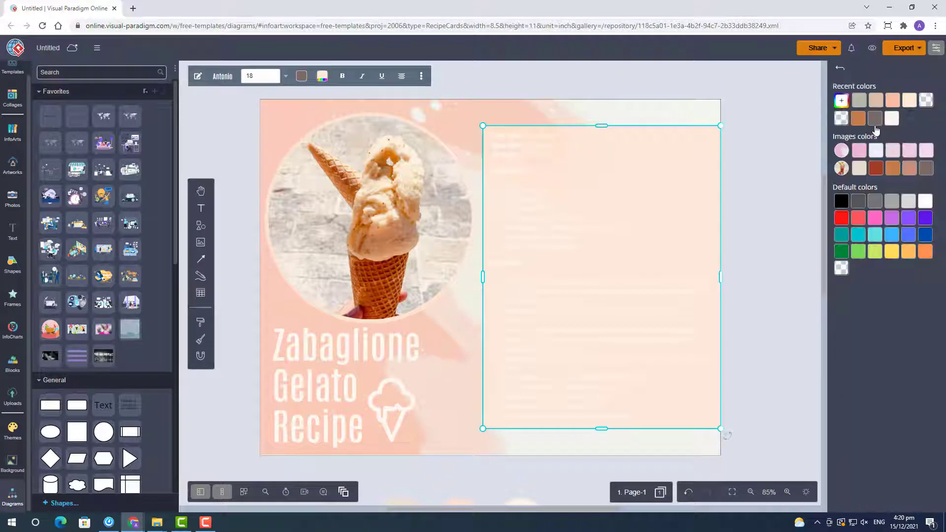
left_click(875, 124)
left_click(896, 98)
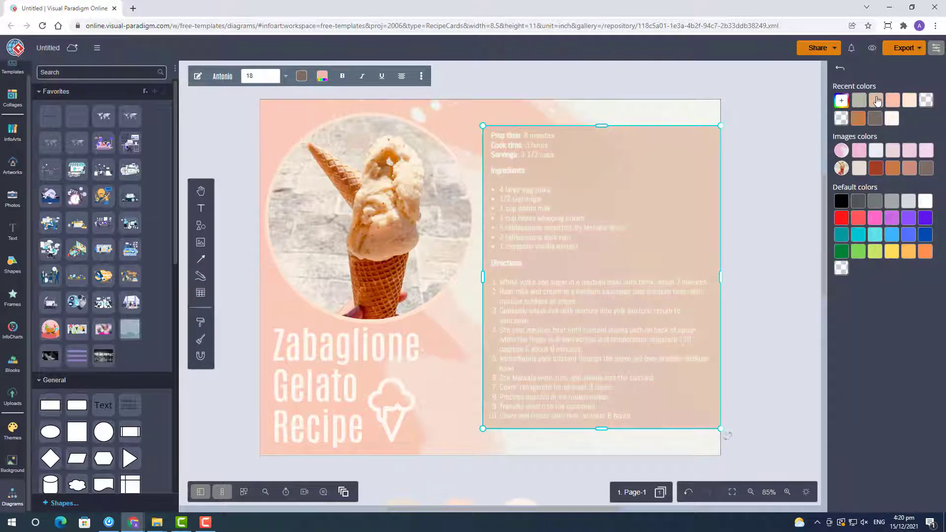
left_click(790, 185)
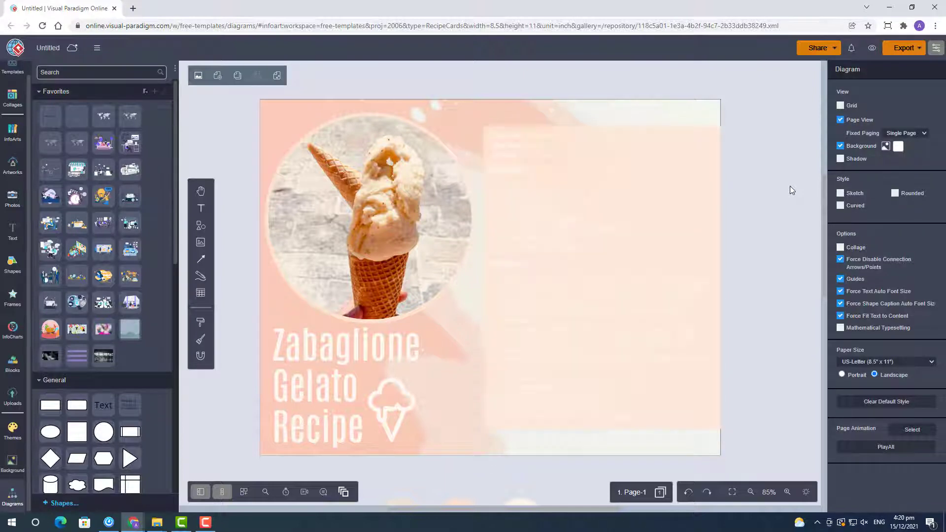
Browse the ice cream artworks and place the solid lattice-cone ice cream silhouette beside the recipe panel
scroll(791, 185, "down", 2)
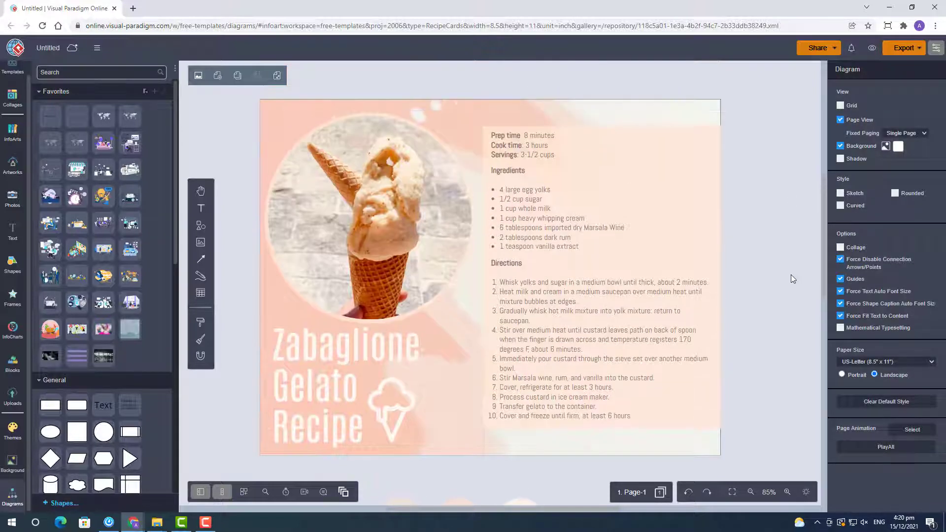
scroll(791, 275, "up", 1)
left_click(14, 167)
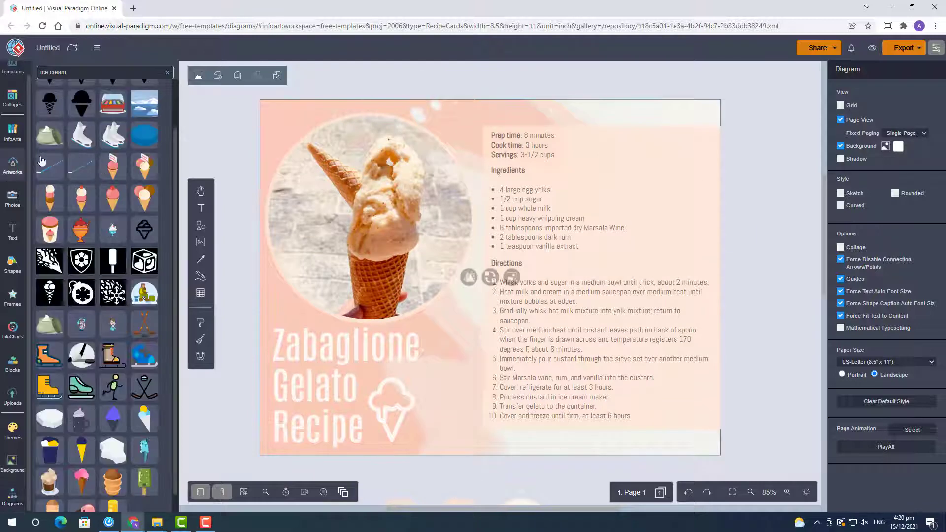
scroll(76, 242, "down", 1)
scroll(122, 261, "up", 2)
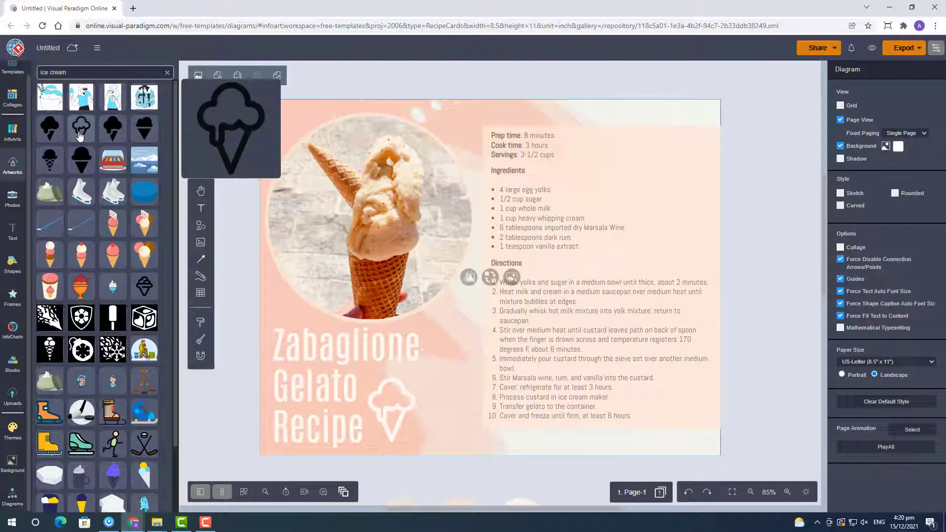
mouse_move(111, 144)
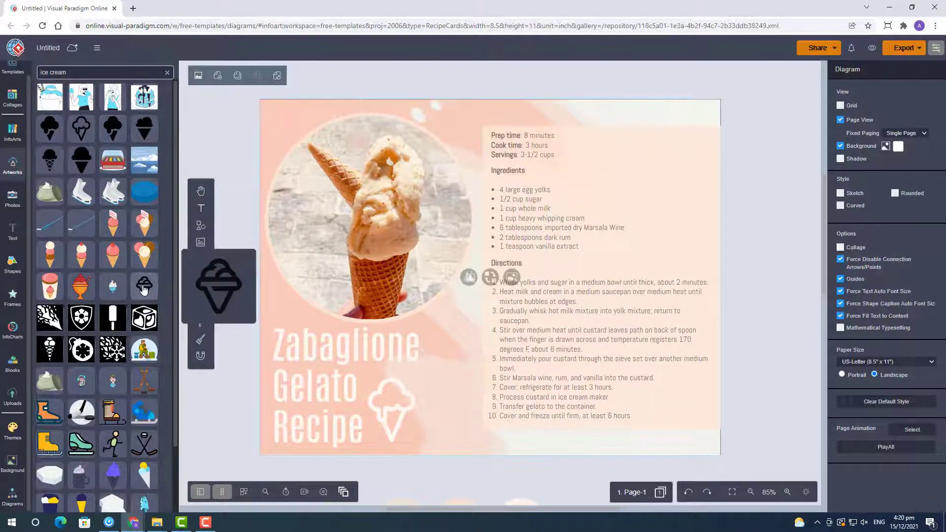
scroll(138, 349, "down", 2)
scroll(138, 349, "up", 2)
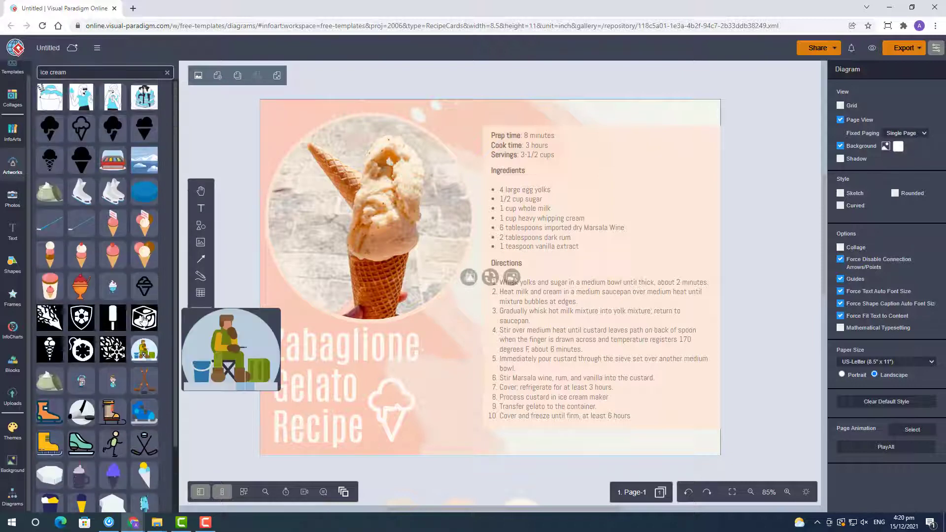
mouse_move(58, 136)
left_click_drag(58, 136, 741, 263)
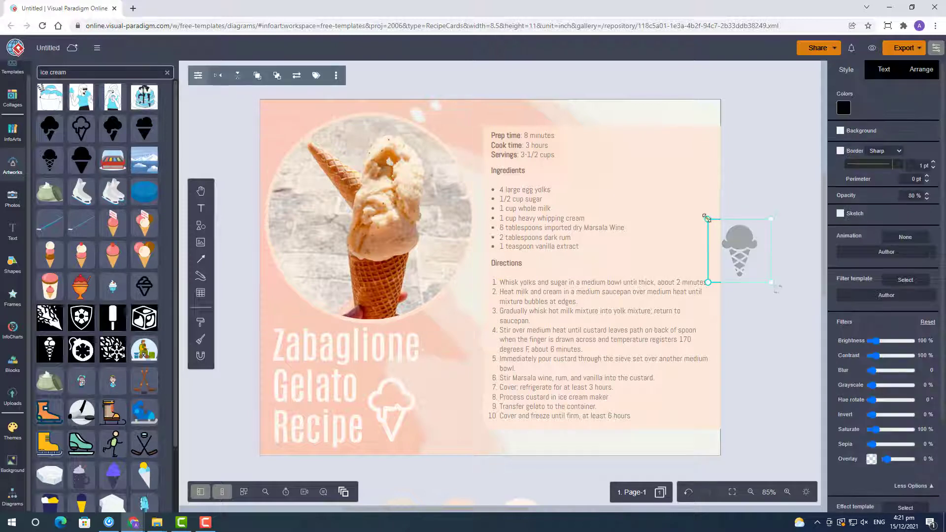
Colour the cone silhouette off-white, enlarge it and position it to the right of the prep details and ingredients
left_click(889, 129)
left_click(891, 125)
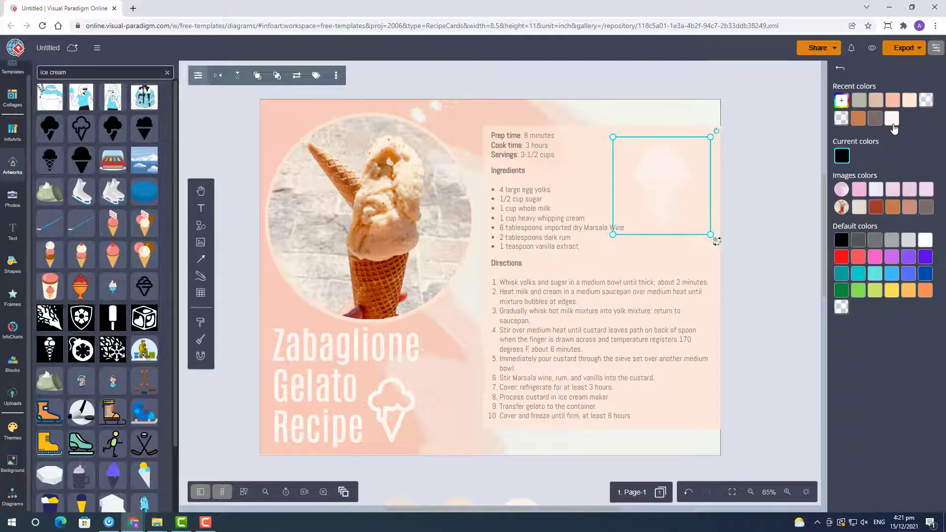
left_click_drag(660, 186, 674, 183)
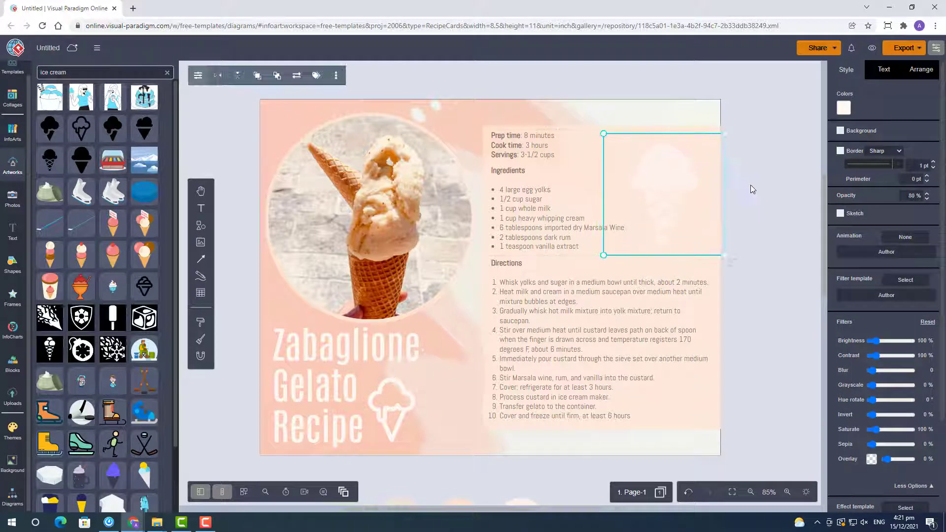
left_click(751, 185)
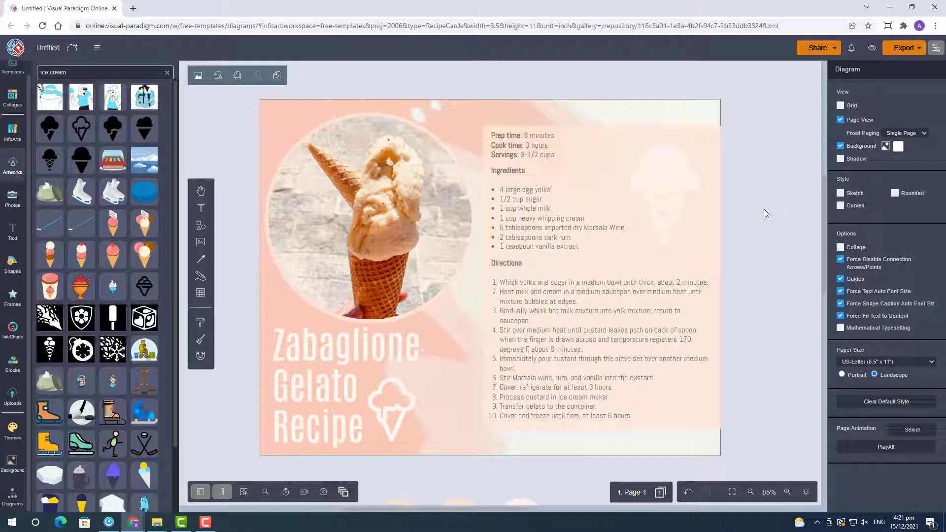
Lower the opacity of the rectangle behind the recipe text and recolour the cone silhouette salmon at 70% opacity
left_click(709, 187)
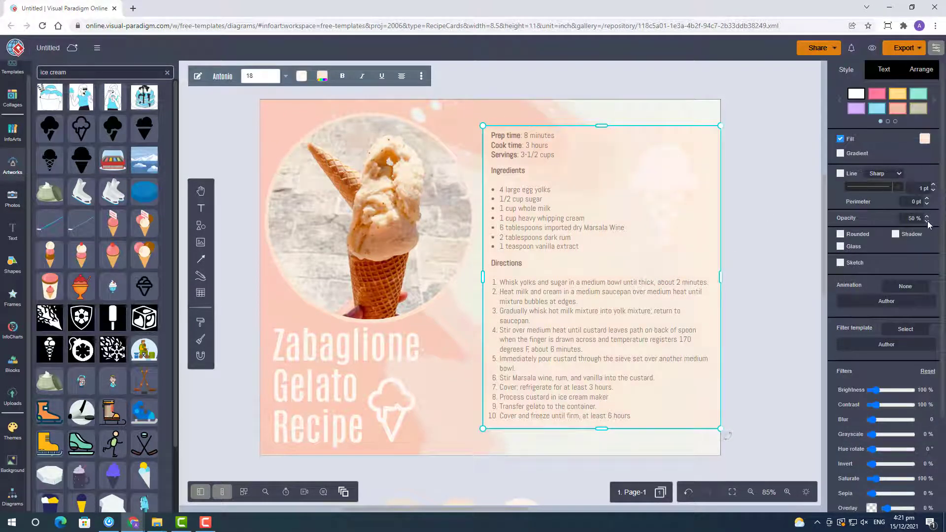
left_click(689, 142)
left_click(845, 110)
left_click(890, 104)
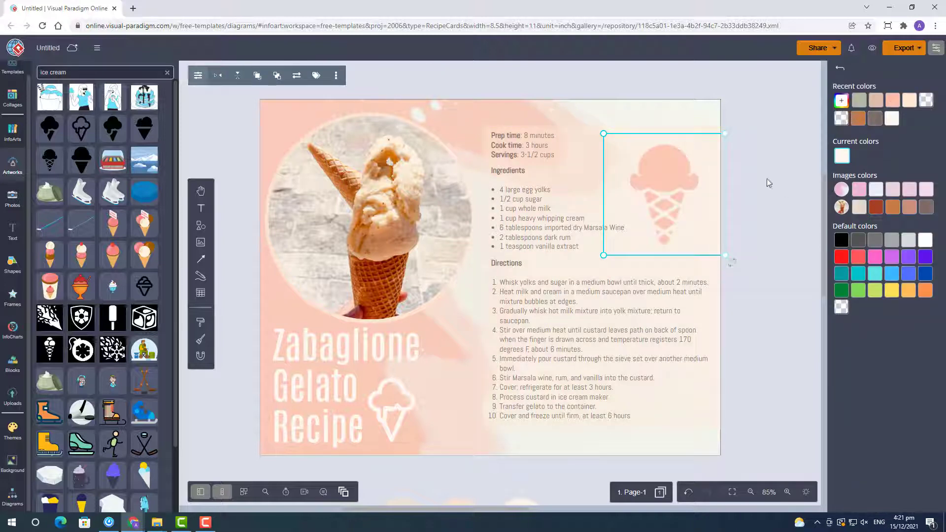
left_click(755, 235)
key("Tab")
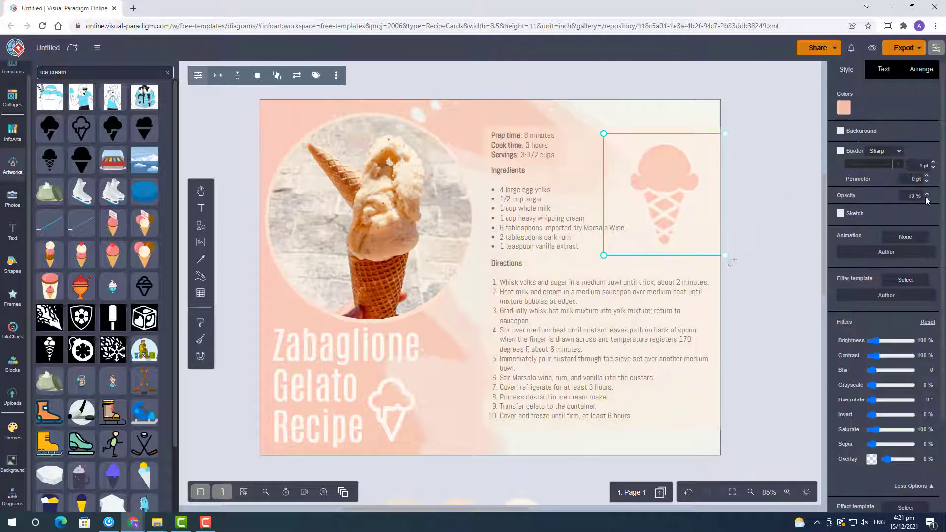
left_click(759, 205)
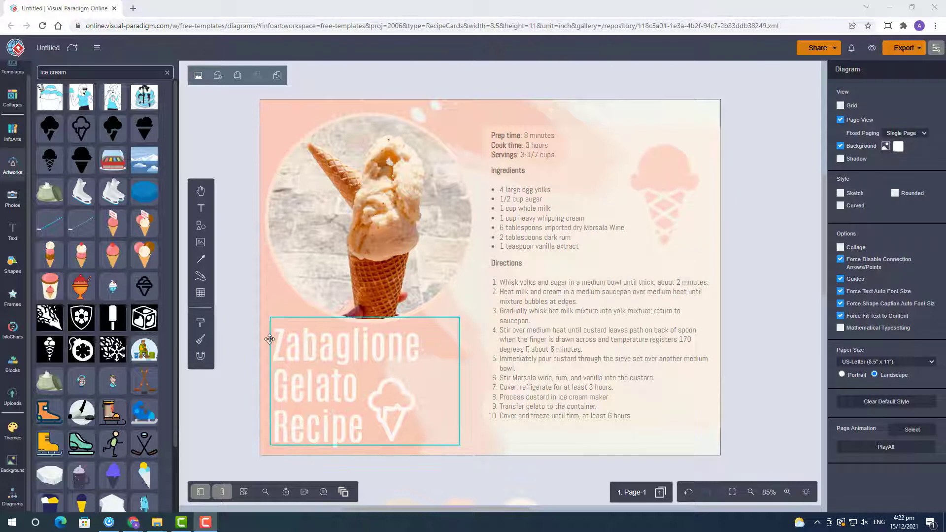
Nudge the title text and its ice cream icon slightly downward together
left_click(367, 422)
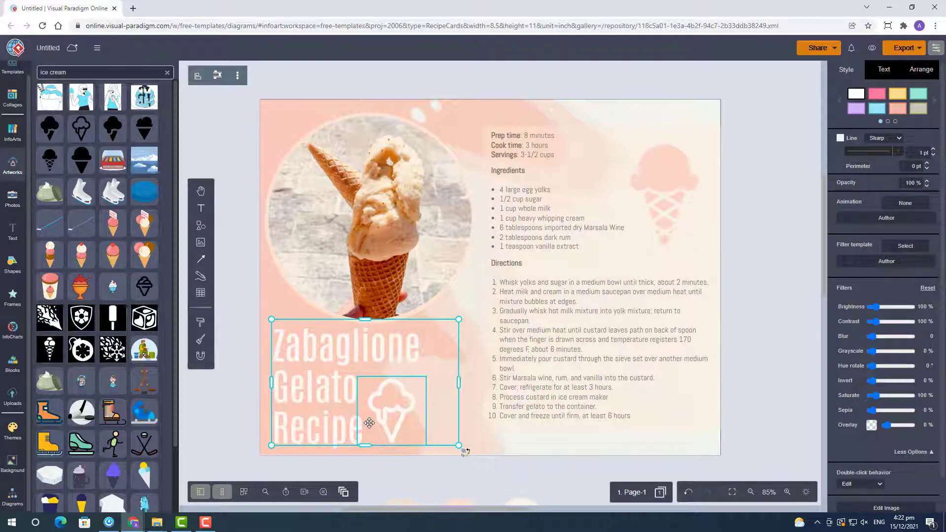
left_click(736, 244)
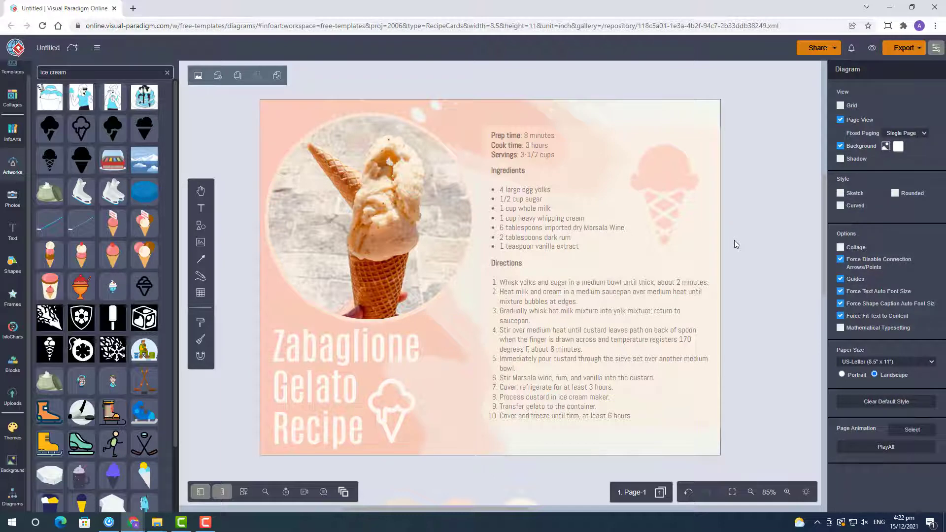
Make the directions, ingredients and prep details text blocks bold
left_click(700, 268)
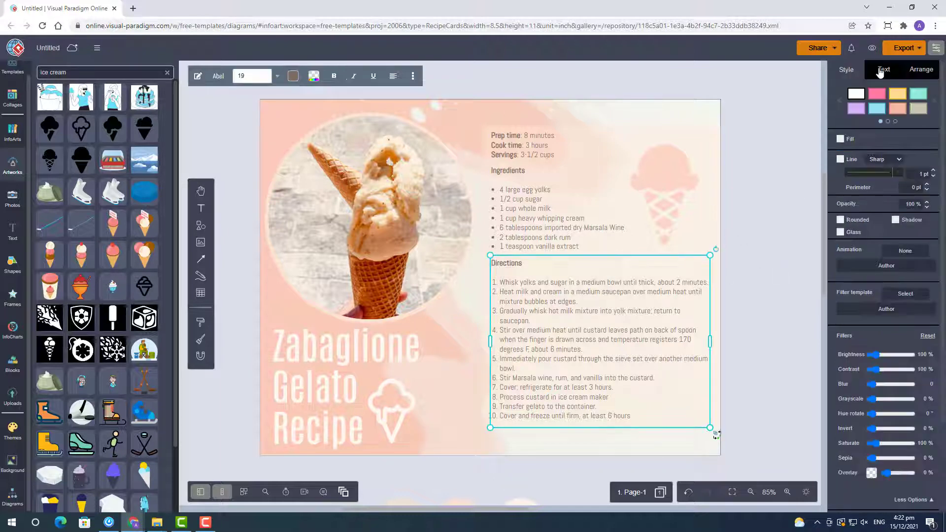
left_click(883, 69)
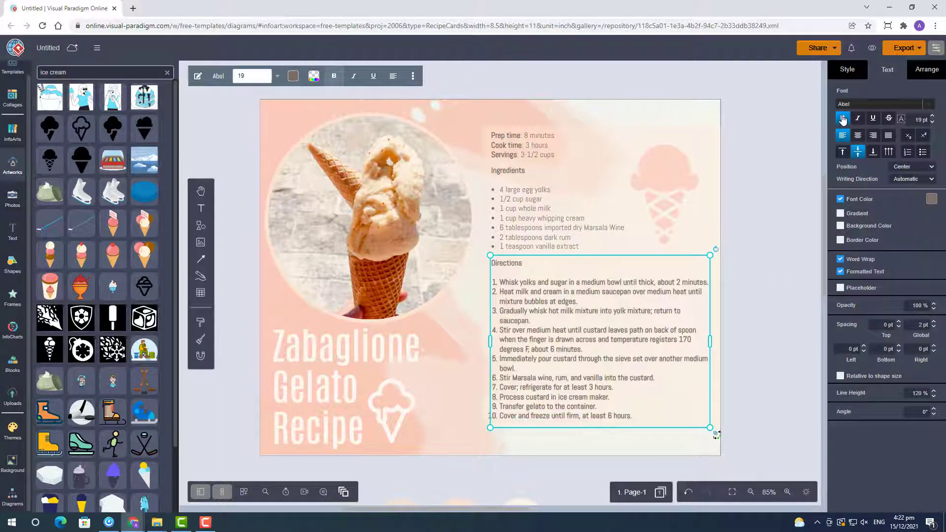
left_click(557, 213)
left_click(842, 121)
left_click(524, 136)
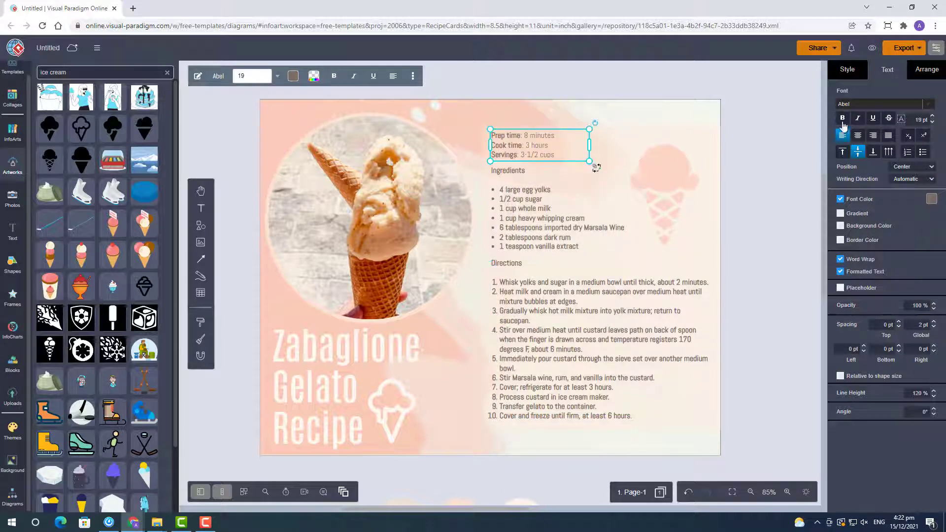
left_click(842, 120)
Set the font colour of all three recipe text blocks to a custom muted brown, about RGB 169, 146, 135
left_click(574, 217, "shift")
left_click(568, 295, "shift")
left_click(931, 198)
left_click(873, 100)
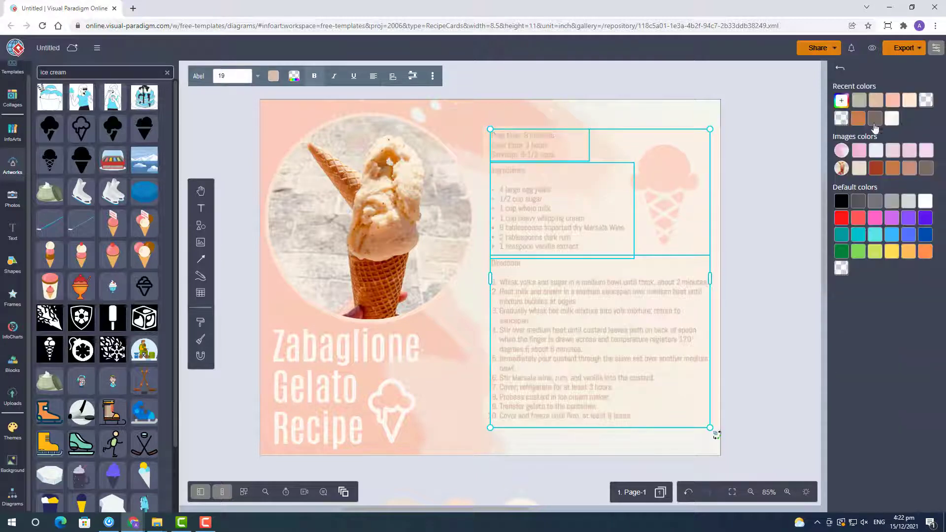
left_click(875, 122)
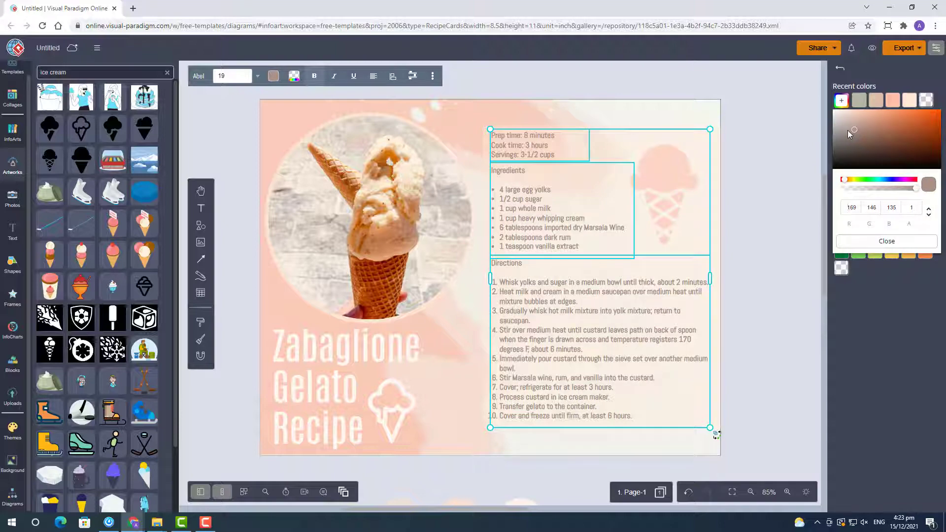
left_click(763, 158)
left_click(763, 158)
Delete the row of four colour sample circles below the page
scroll(763, 158, "down", 2)
scroll(710, 336, "down", 1)
left_click_drag(623, 445, 325, 385)
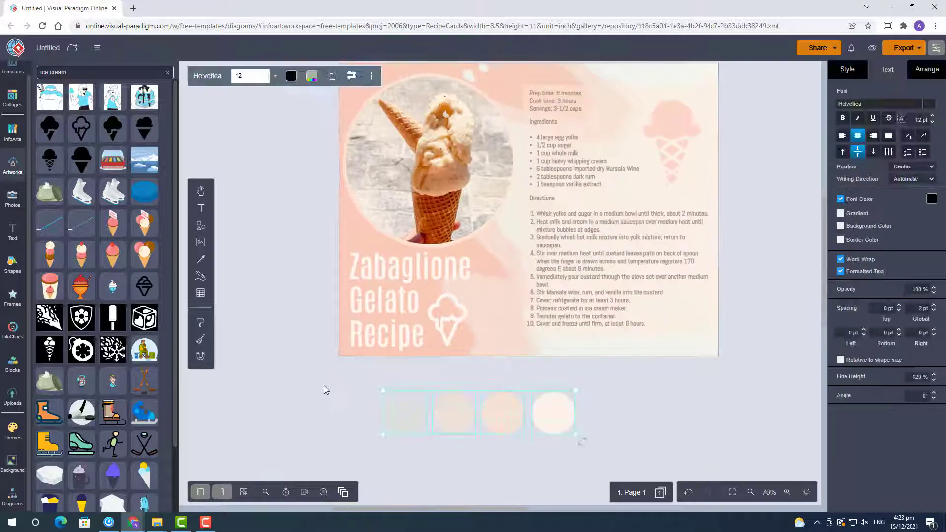
key("Delete")
scroll(447, 386, "up", 2)
scroll(762, 197, "up", 1)
Shift the three recipe text blocks slightly right and move the cone silhouette slightly left and up
left_click(566, 259)
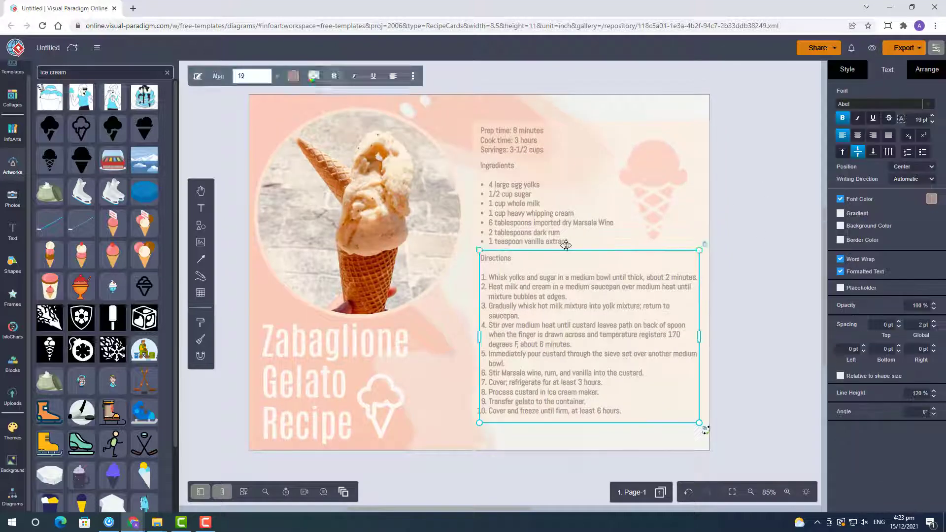
left_click(531, 210, "shift")
left_click(524, 146, "shift")
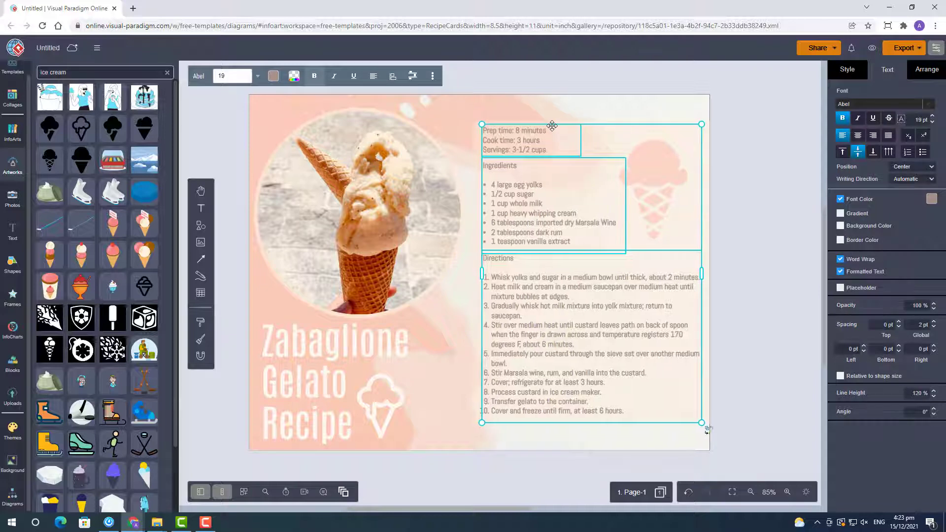
left_click_drag(657, 162, 653, 158)
left_click(750, 150)
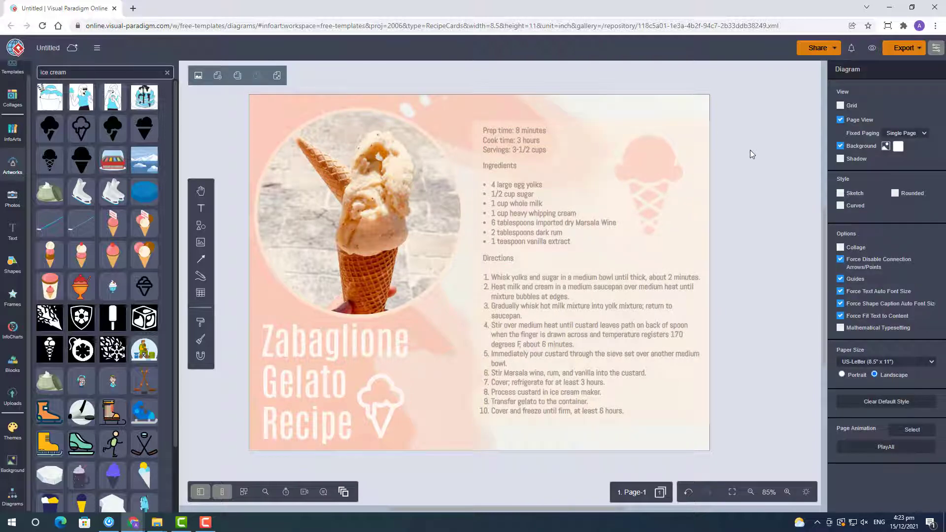
Rename the untitled design as Zabaglione Gelato Recipe
key("F10")
left_click(73, 47)
type("Zabaglione Gelato Recipe")
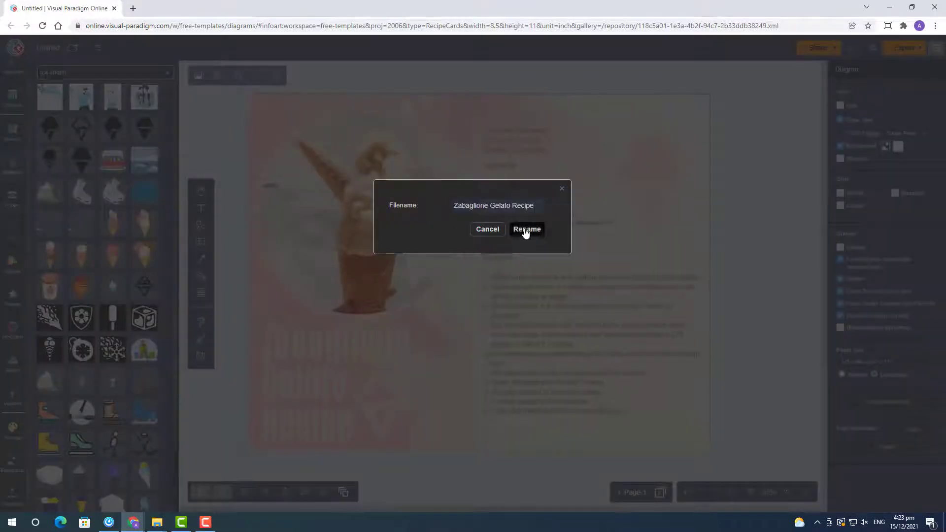
left_click(536, 228)
left_click(413, 243)
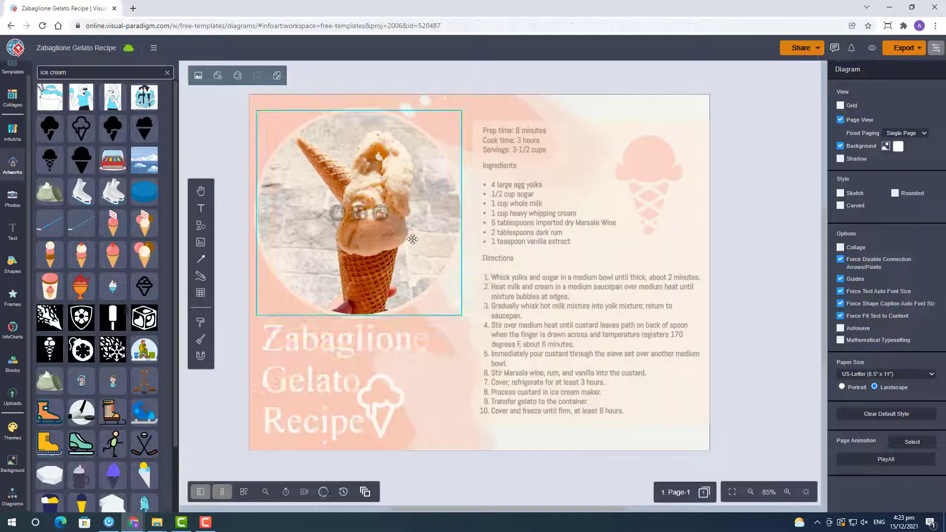
Export the recipe card as a JPG named Zabaglione Gelato Recipe, download it to the device and open the image
left_click(901, 57)
left_click(866, 76)
left_click(510, 270)
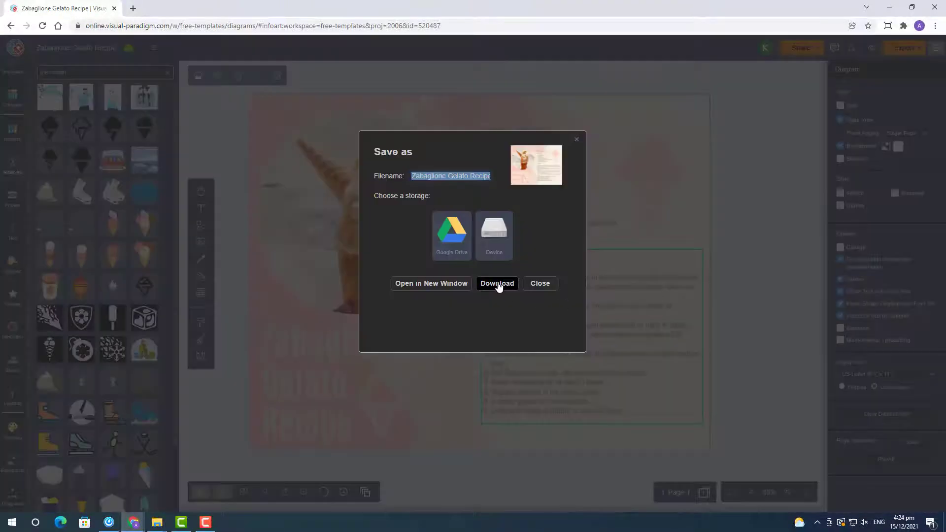
left_click(496, 285)
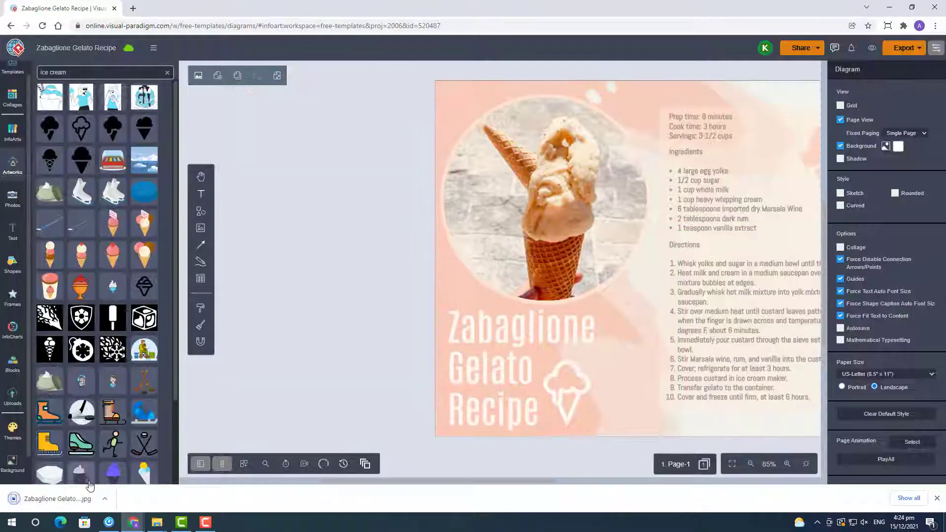
left_click(85, 503)
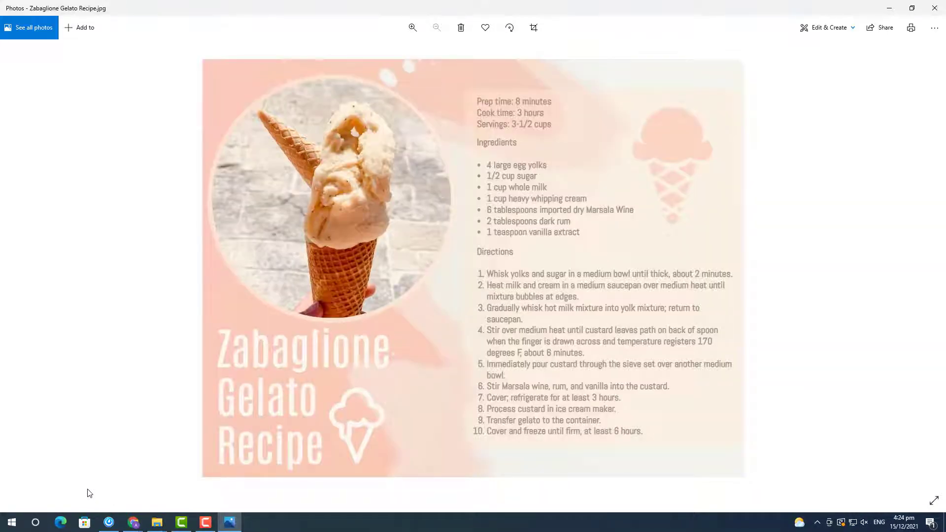